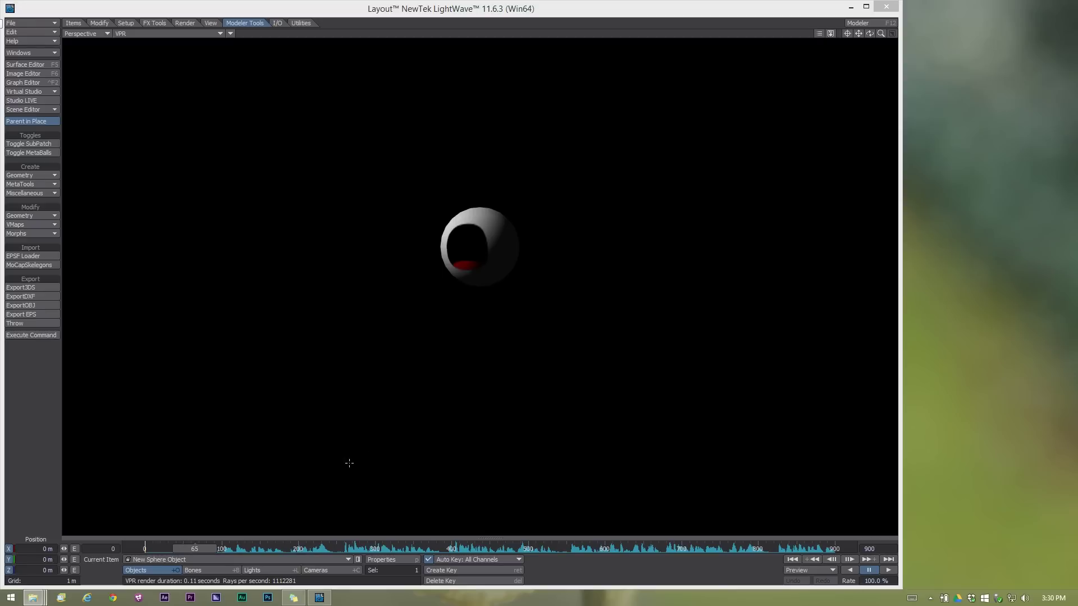
Preview the mouth animation by scrubbing and playing to frame 206, then rewind to frame 0.
{"action": "left_click_drag", "start_coordinate": [194, 549], "coordinate": [225, 549]}
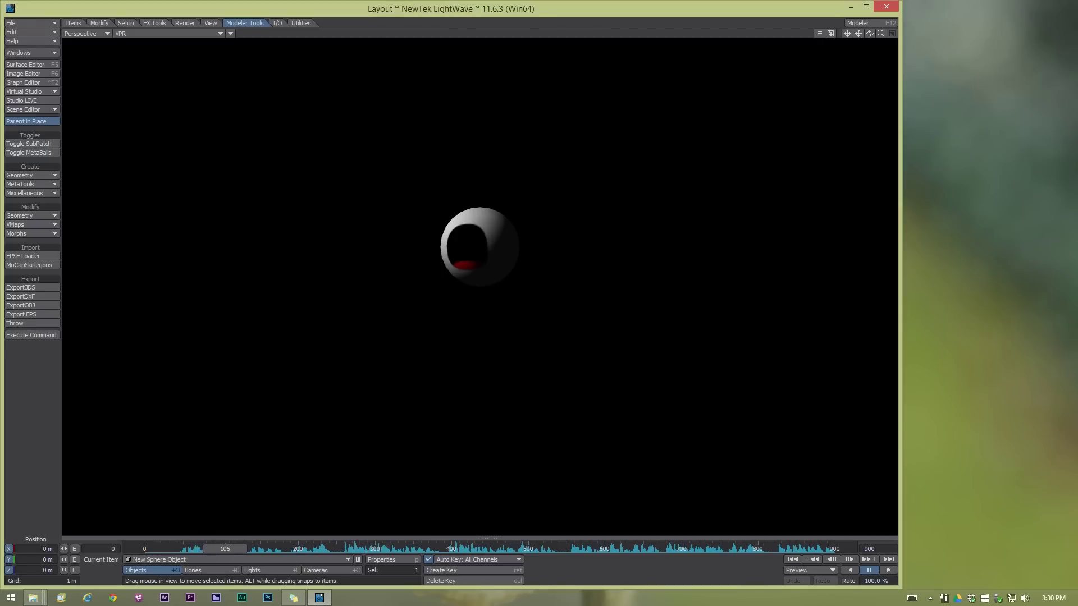
{"action": "left_click", "coordinate": [889, 570]}
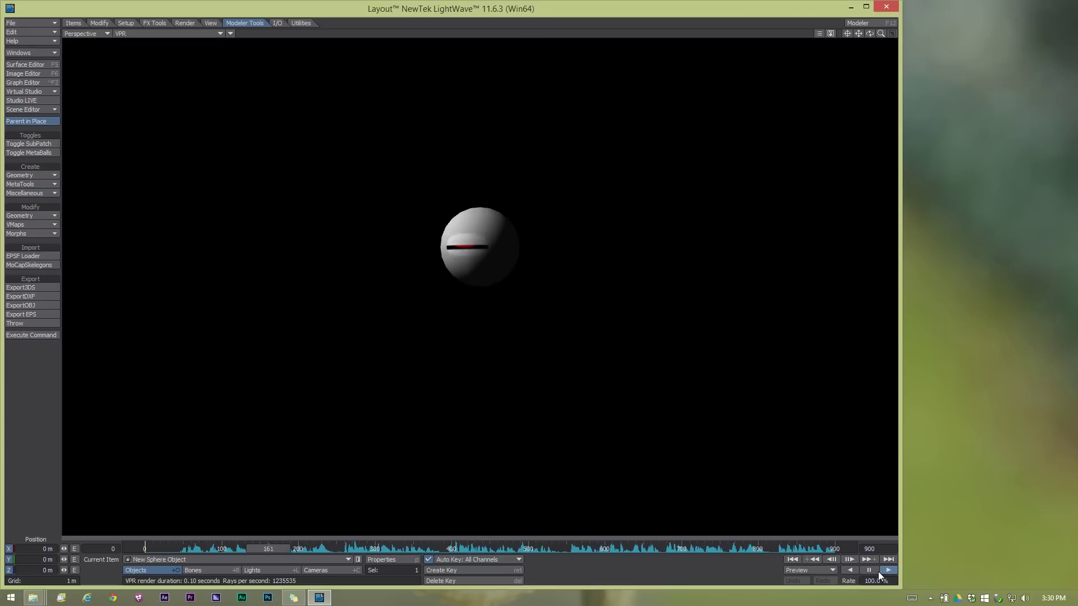
{"action": "left_click", "coordinate": [873, 570]}
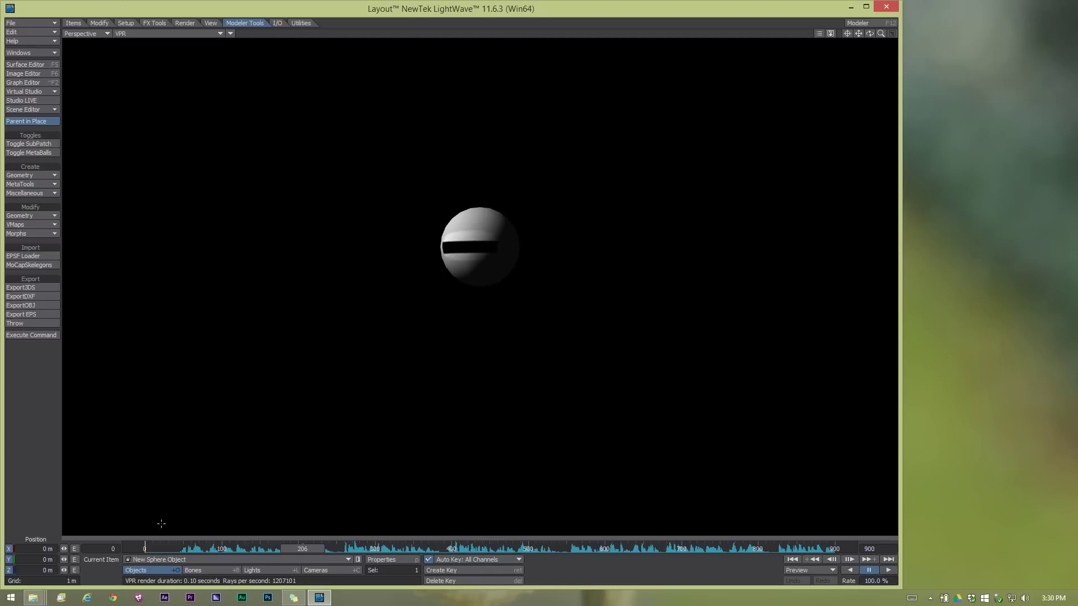
{"action": "left_click", "coordinate": [147, 549]}
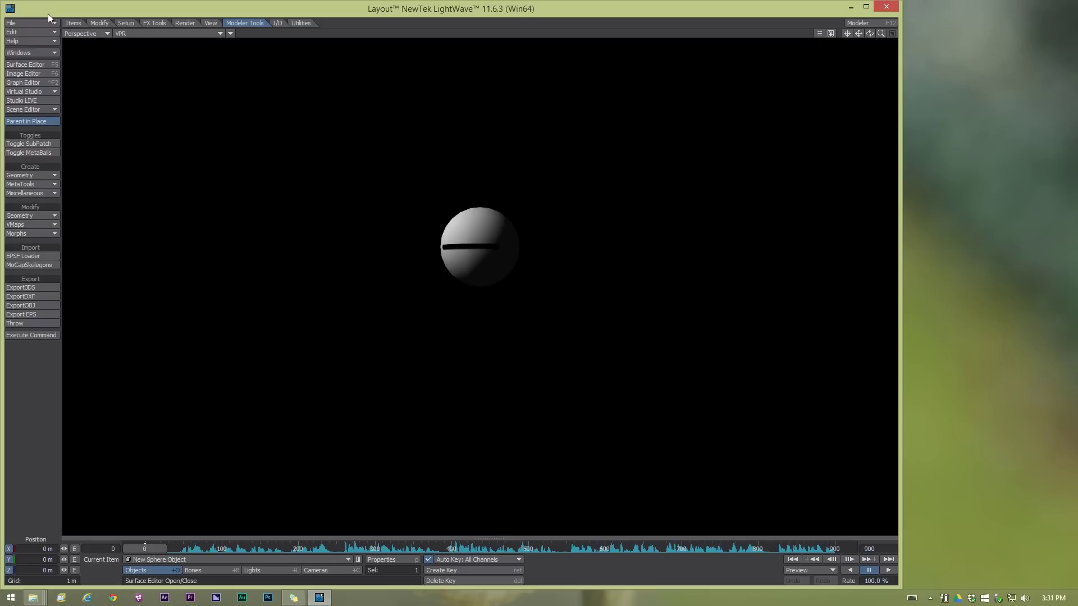
Load mouth.lwo and rotate the sphere so its mouth faces the camera.
{"action": "key", "text": "plus"}
{"action": "left_click", "coordinate": [212, 155]}
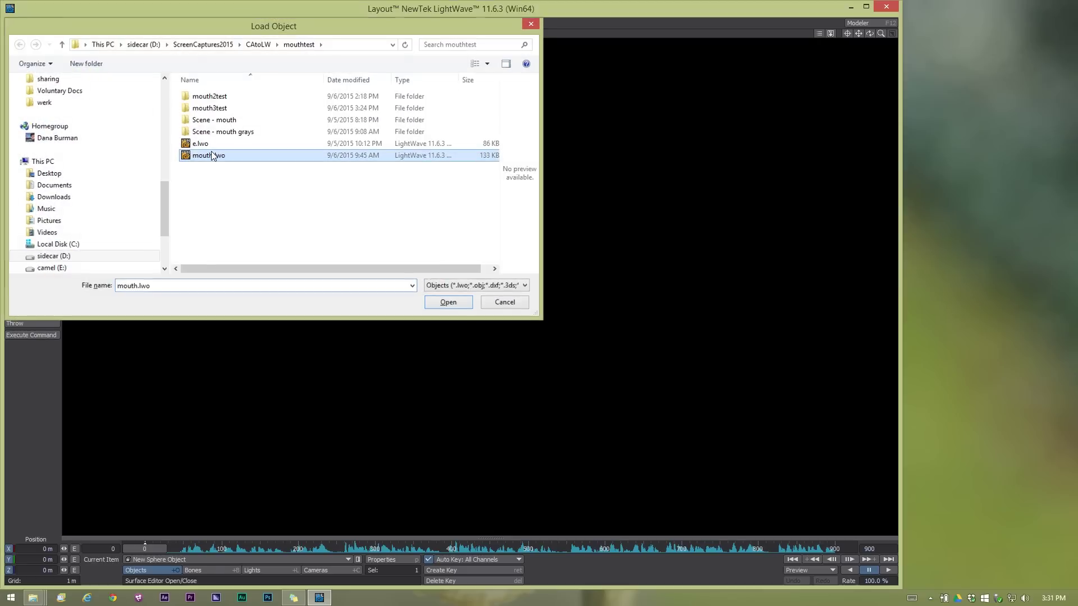
{"action": "double_click", "coordinate": [212, 155]}
{"action": "key", "text": "y"}
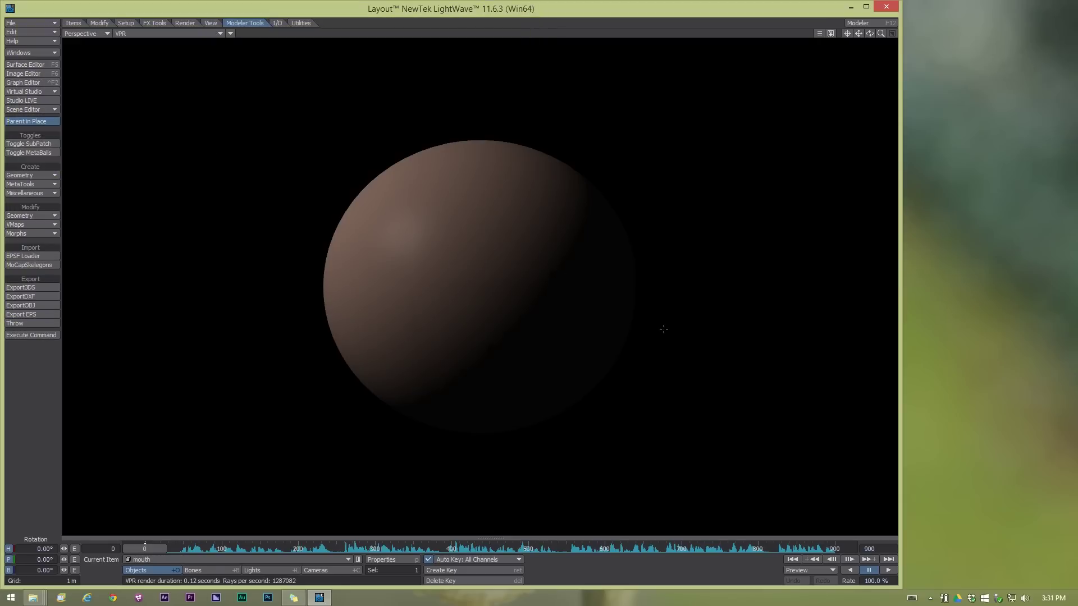
{"action": "mouse_move", "coordinate": [662, 327]}
{"action": "left_mouse_down"}
{"action": "mouse_move", "coordinate": [797, 327]}
{"action": "mouse_move", "coordinate": [678, 334]}
{"action": "left_mouse_up"}
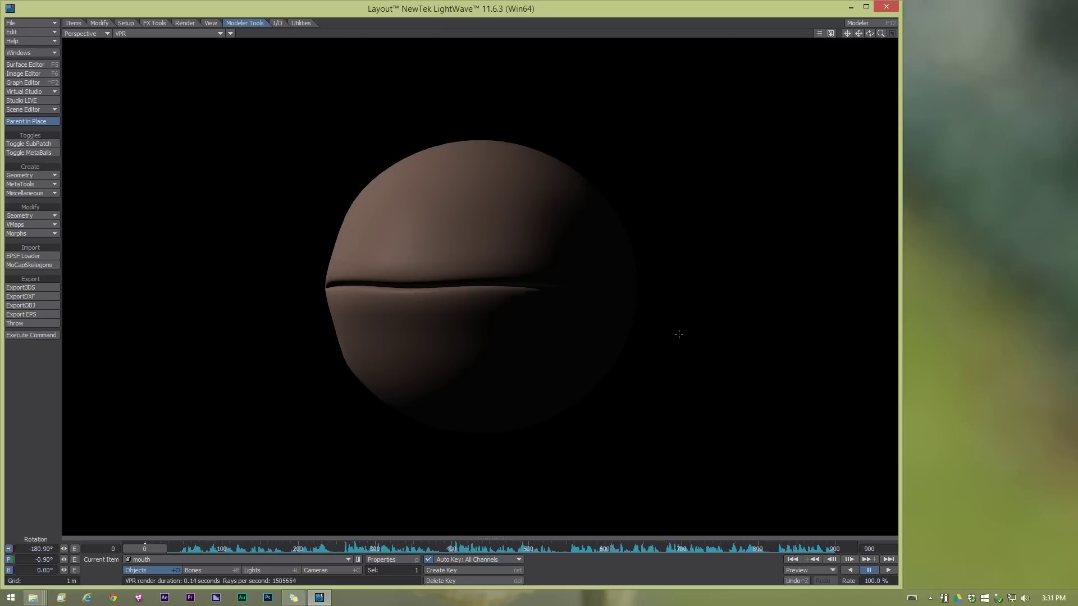
Rotate the scene light to aim it at the sphere's front.
{"action": "key", "text": "shift+l"}
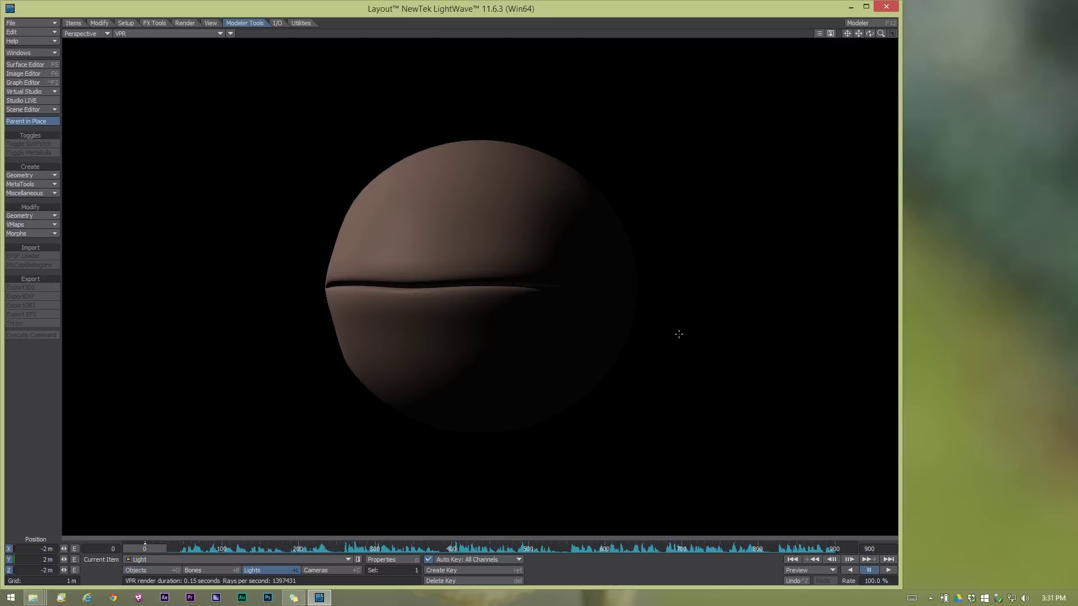
{"action": "key", "text": "y"}
{"action": "left_click_drag", "start_coordinate": [711, 490], "coordinate": [677, 481]}
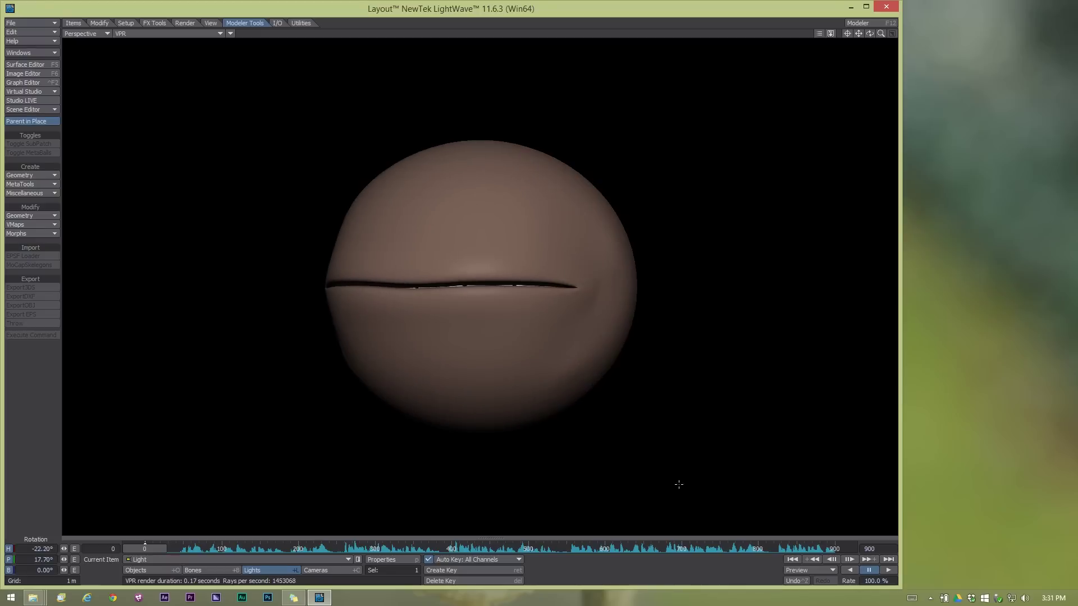
Apply a Morph Mixer deformer to the mouth object from its Object Properties Deform tab.
{"action": "key", "text": "ctrl+F8"}
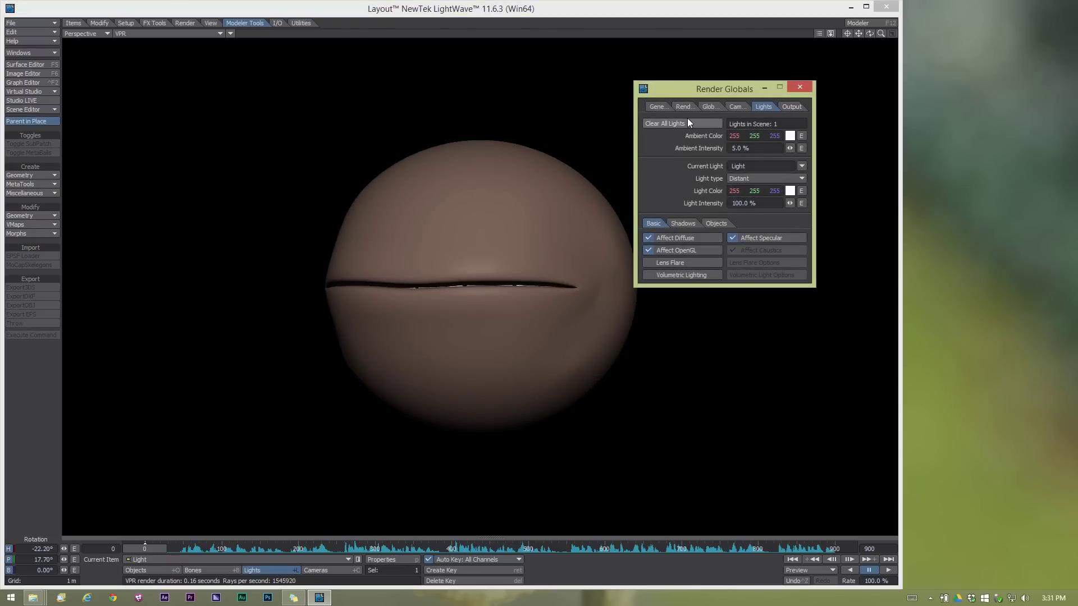
{"action": "left_click", "coordinate": [800, 87]}
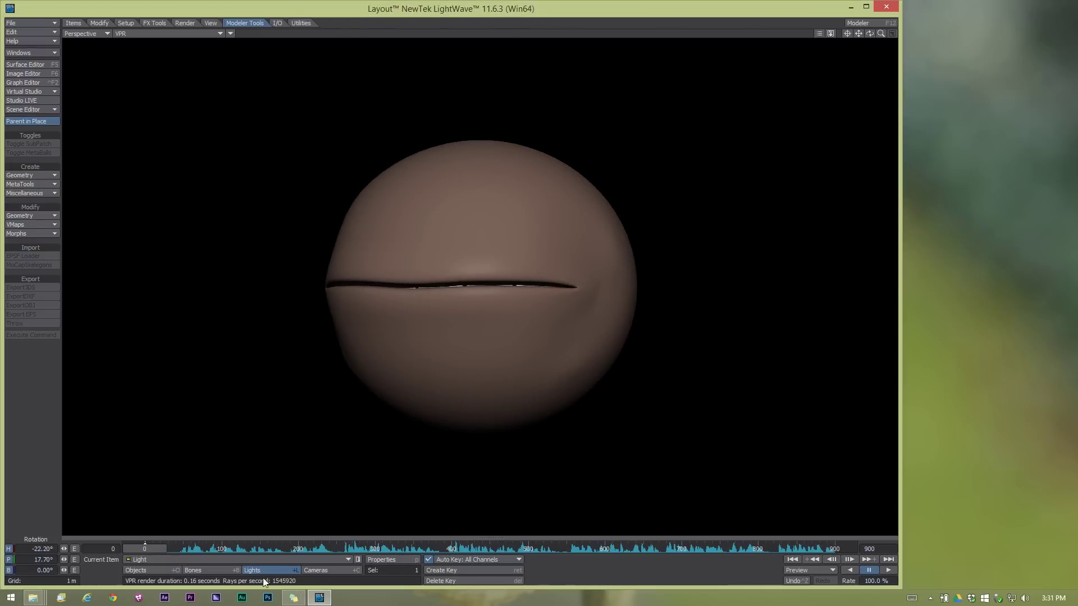
{"action": "left_click", "coordinate": [171, 571]}
{"action": "left_click", "coordinate": [386, 559]}
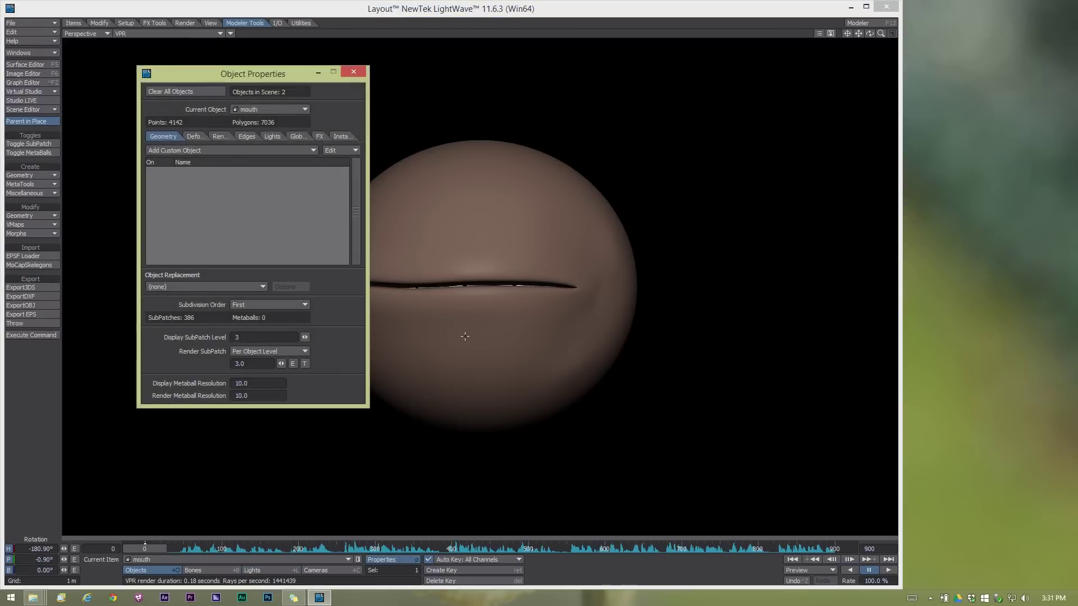
{"action": "left_click_drag", "start_coordinate": [291, 75], "coordinate": [779, 96]}
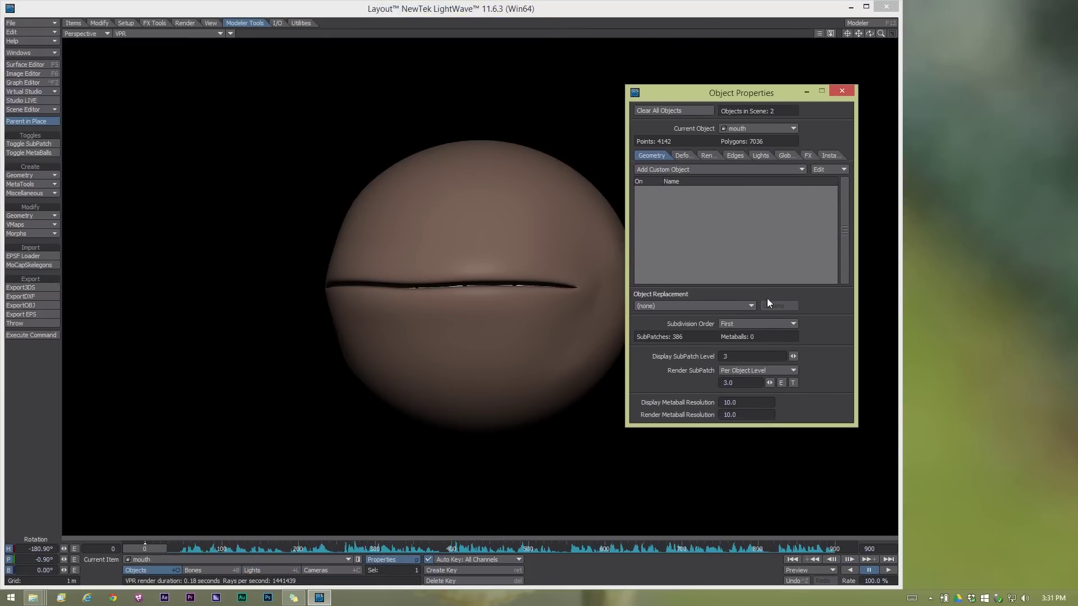
{"action": "left_click", "coordinate": [706, 156]}
{"action": "left_click", "coordinate": [675, 156]}
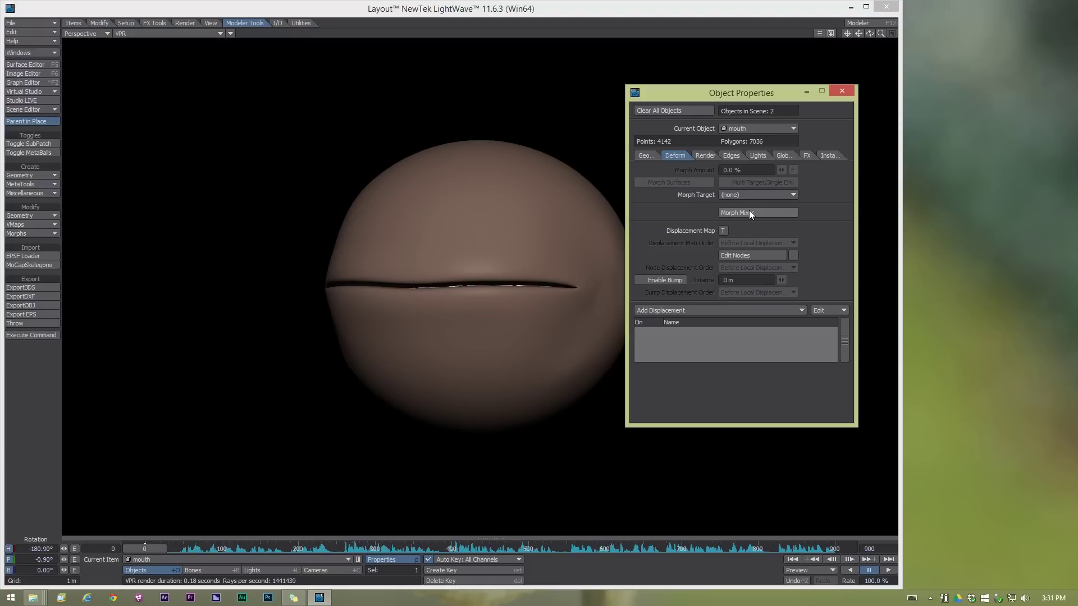
{"action": "left_click", "coordinate": [748, 212]}
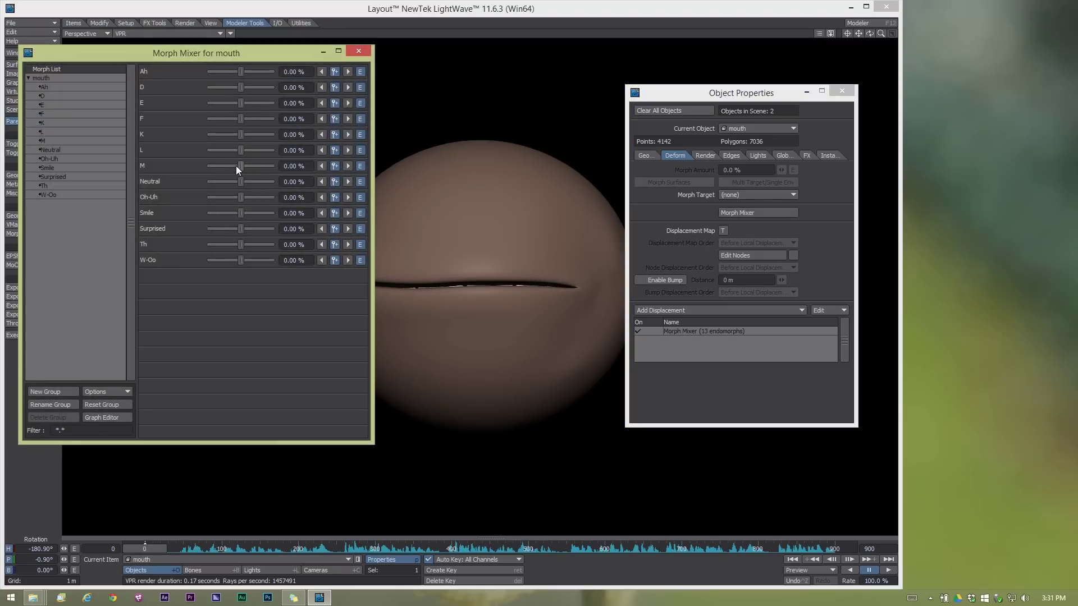
Set the M morph to 3% and the K morph to 100% to open the mouth.
{"action": "left_click_drag", "start_coordinate": [237, 166], "coordinate": [262, 168]}
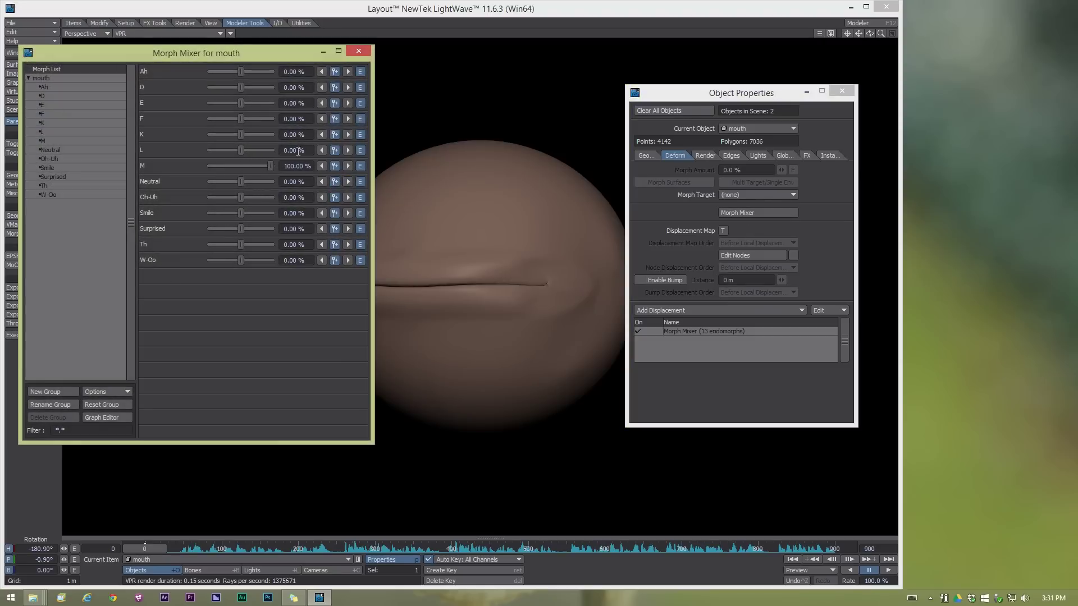
{"action": "left_click", "coordinate": [241, 166]}
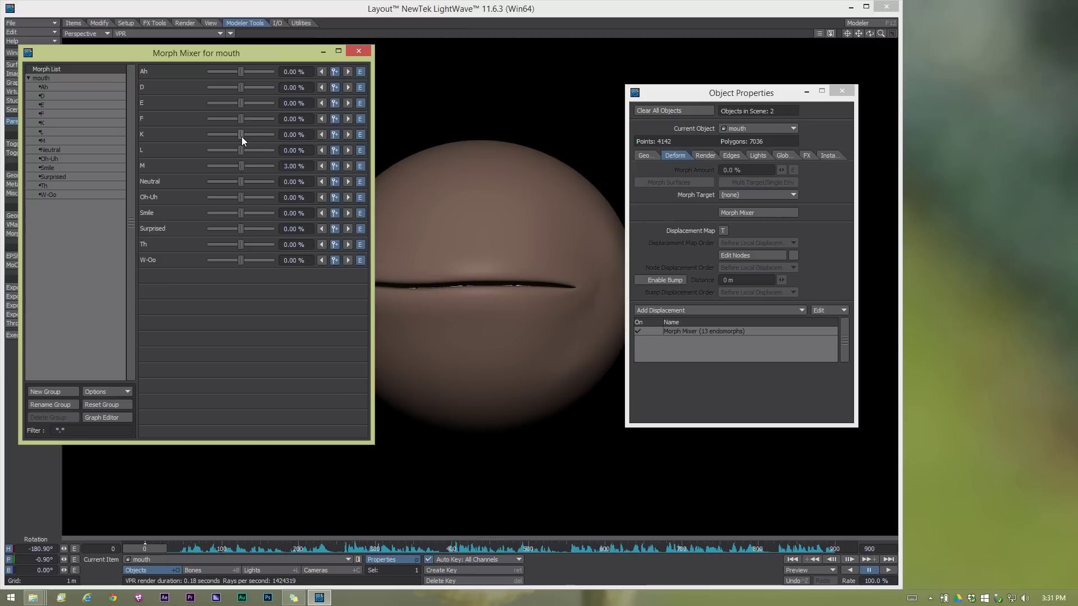
{"action": "left_click_drag", "start_coordinate": [241, 137], "coordinate": [289, 142]}
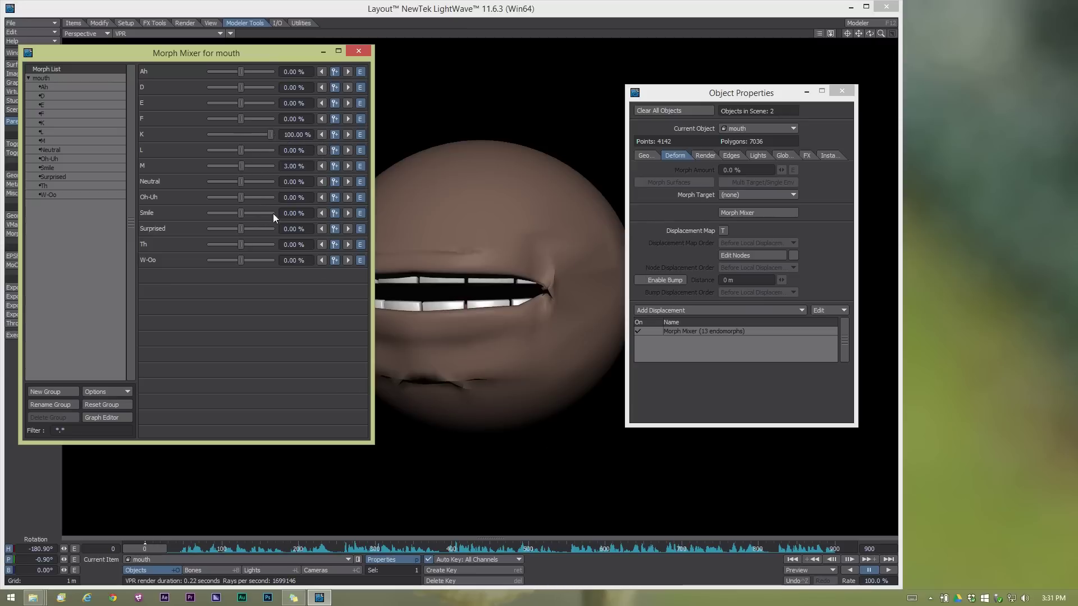
Set the mouth object's Subdivision Order to Last in the Geometry settings.
{"action": "left_click", "coordinate": [647, 155]}
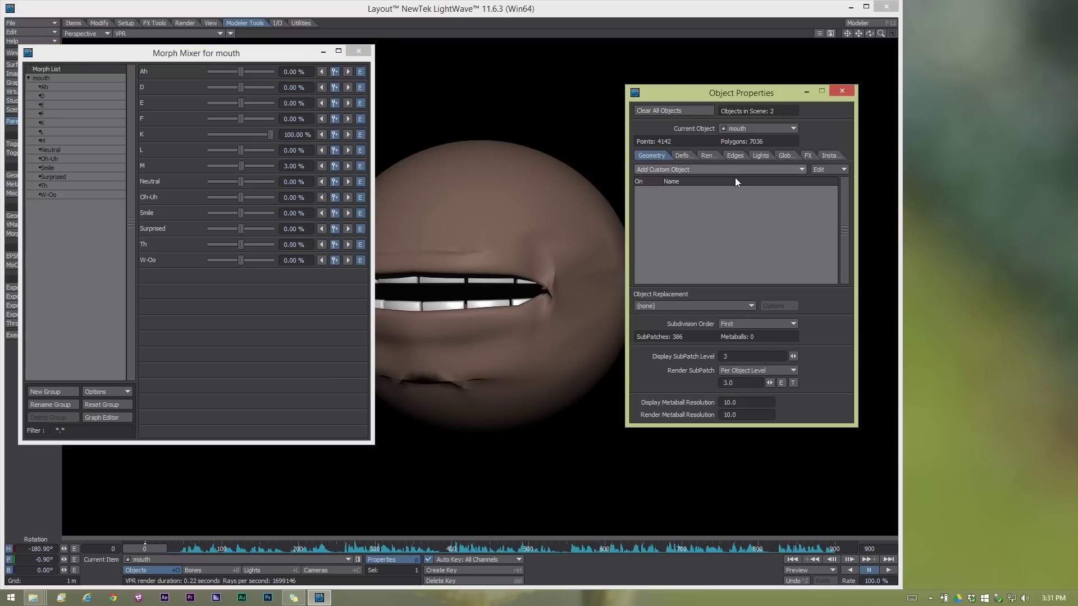
{"action": "left_click", "coordinate": [752, 322]}
{"action": "left_click", "coordinate": [745, 366]}
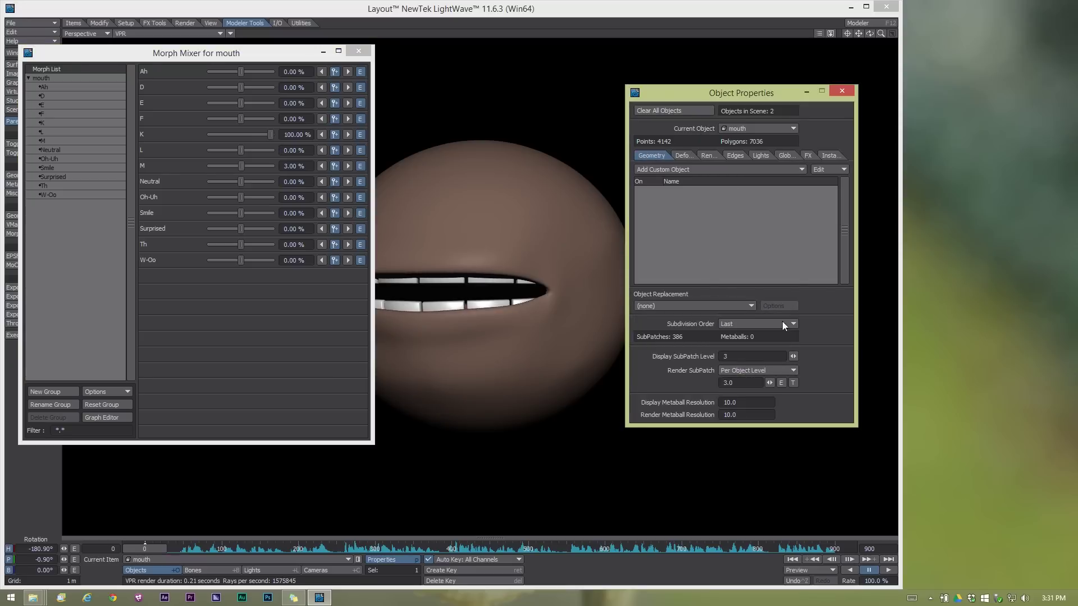
{"action": "left_click", "coordinate": [841, 91]}
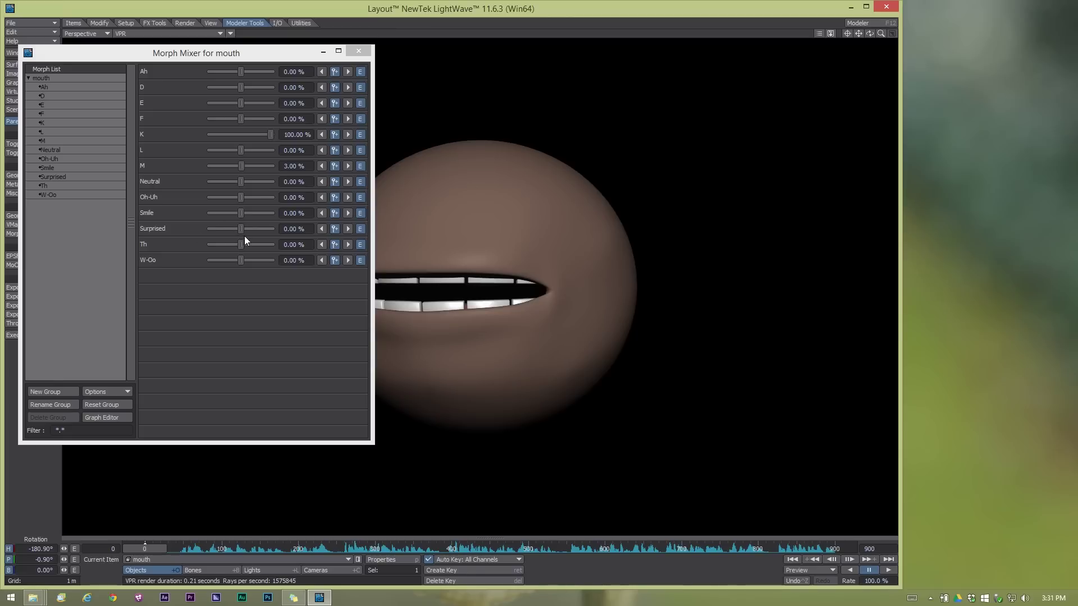
Raise Th to 100%, then bring K and Th back to 0% to close the mouth.
{"action": "left_click_drag", "start_coordinate": [244, 241], "coordinate": [285, 244]}
{"action": "left_click_drag", "start_coordinate": [267, 133], "coordinate": [238, 140]}
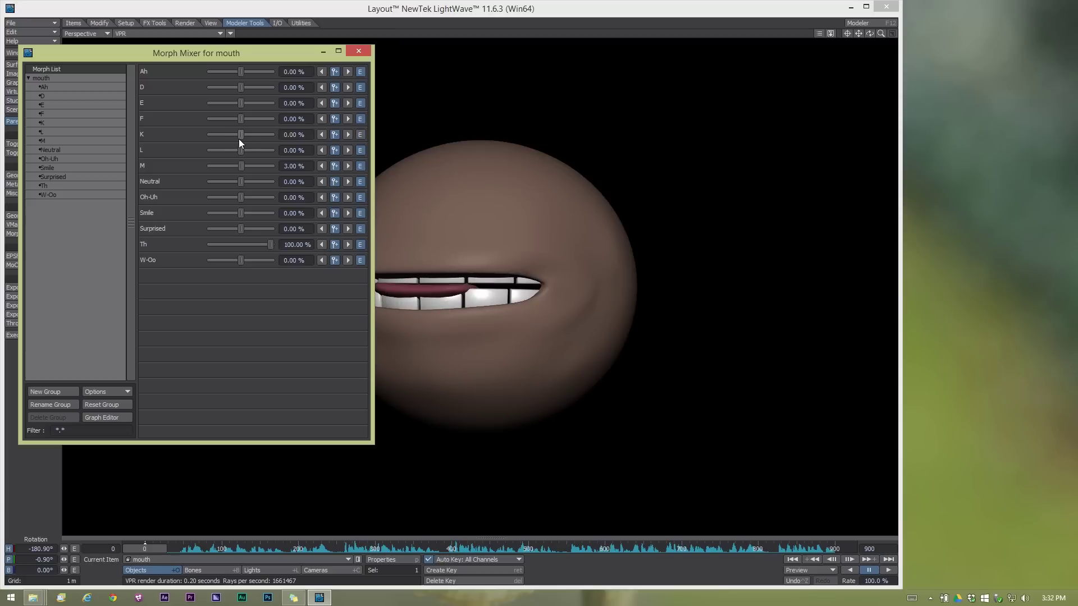
{"action": "left_click_drag", "start_coordinate": [858, 33], "coordinate": [880, 35]}
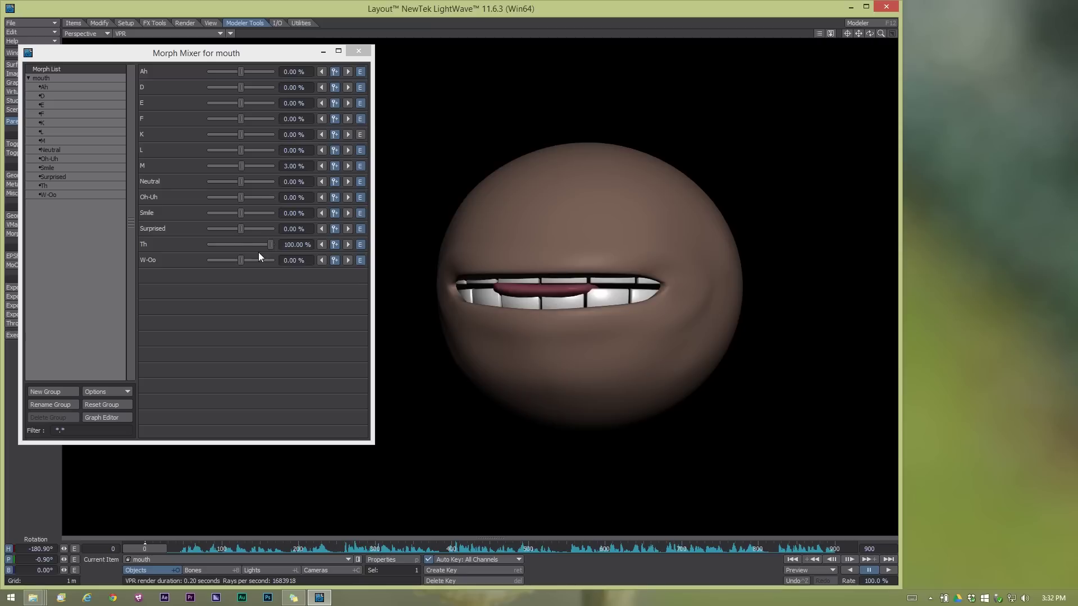
{"action": "left_click_drag", "start_coordinate": [245, 243], "coordinate": [241, 243]}
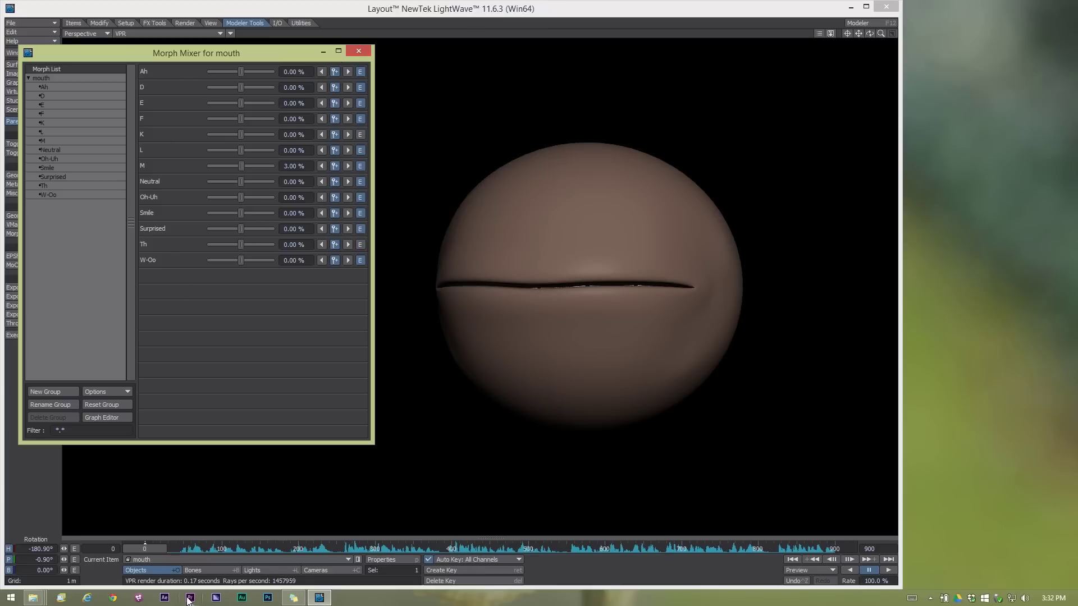
Launch Photoshop and open the recent file mouth.psd.
{"action": "left_click", "coordinate": [268, 598]}
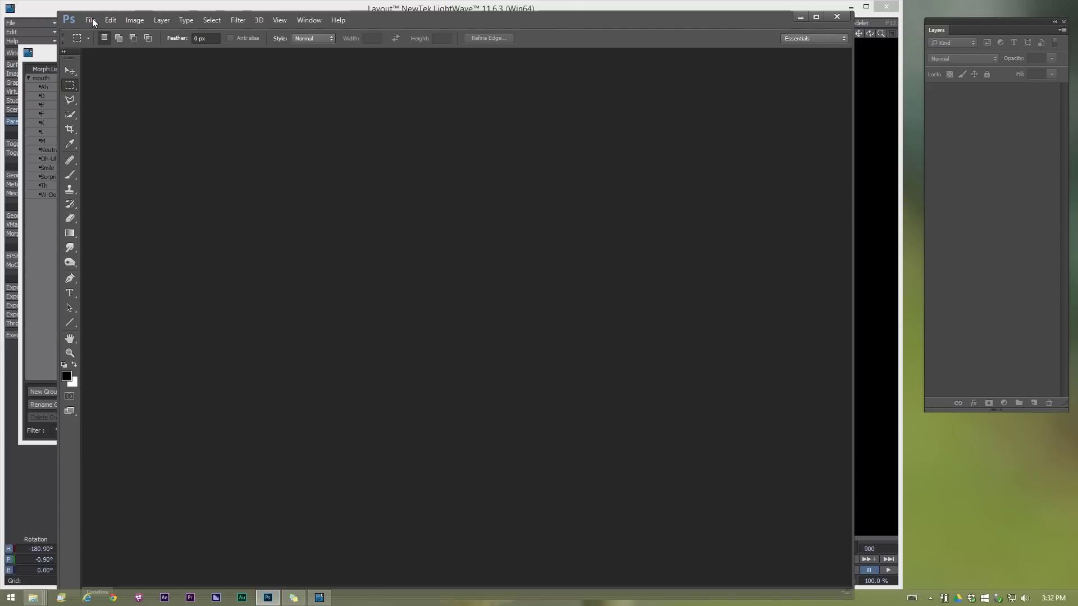
{"action": "left_click", "coordinate": [91, 21]}
{"action": "left_click", "coordinate": [91, 20]}
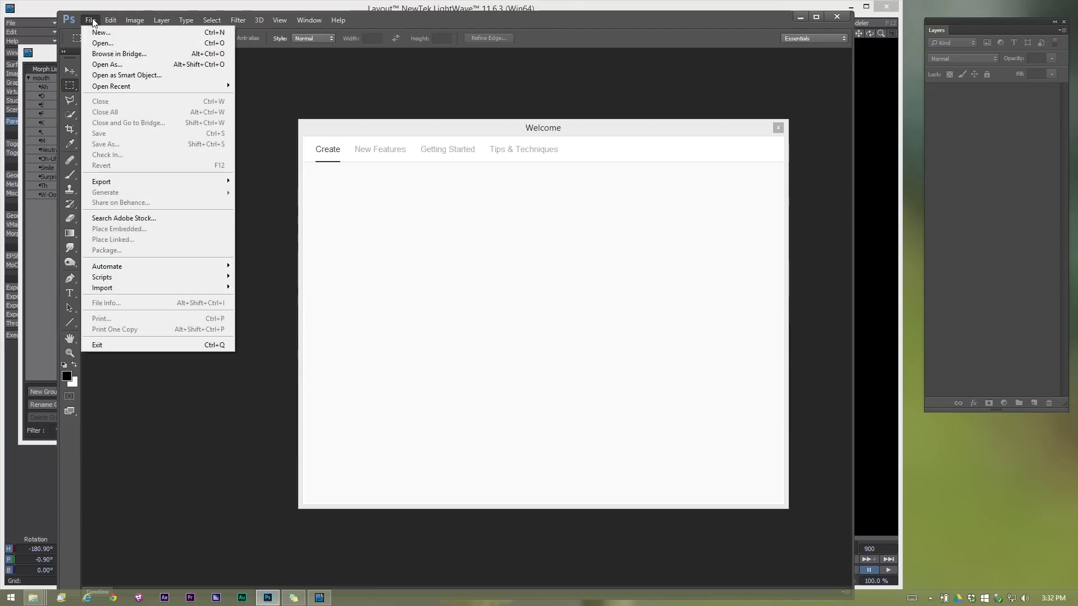
{"action": "left_click", "coordinate": [655, 231]}
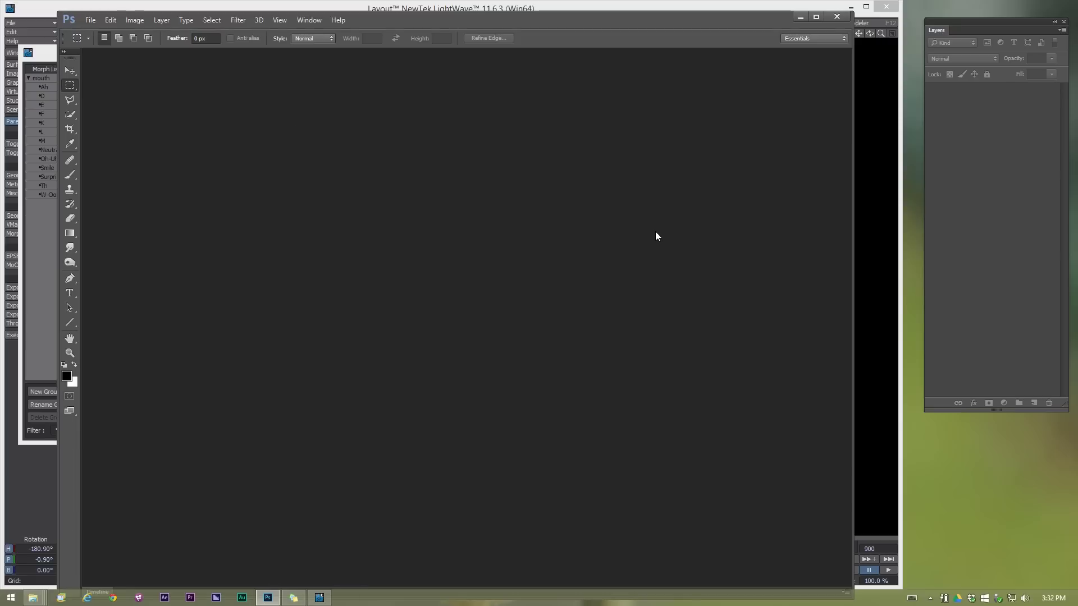
{"action": "left_click", "coordinate": [90, 20]}
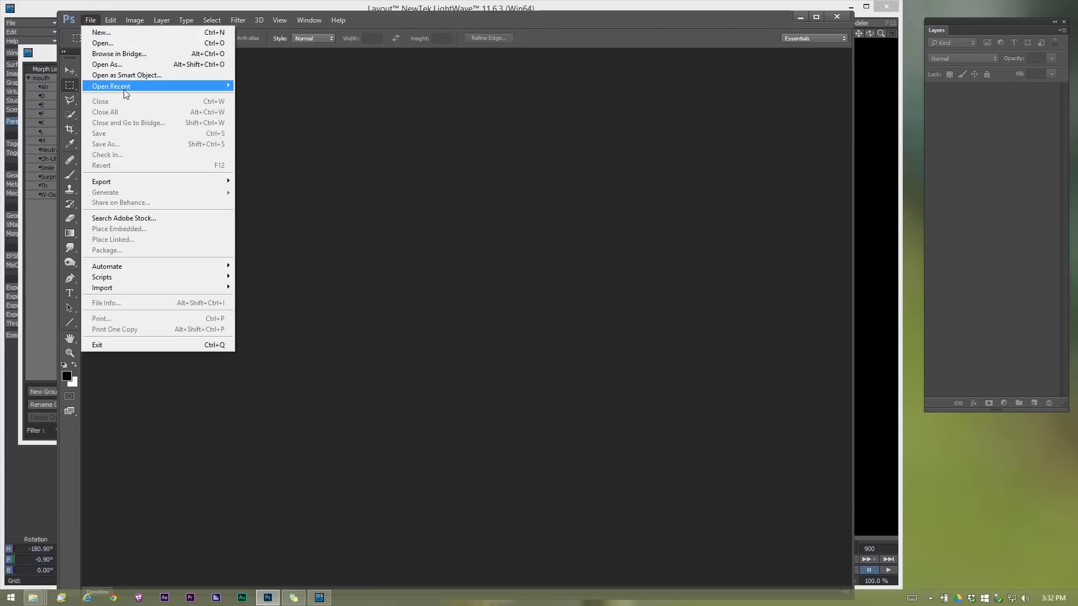
{"action": "mouse_move", "coordinate": [129, 88]}
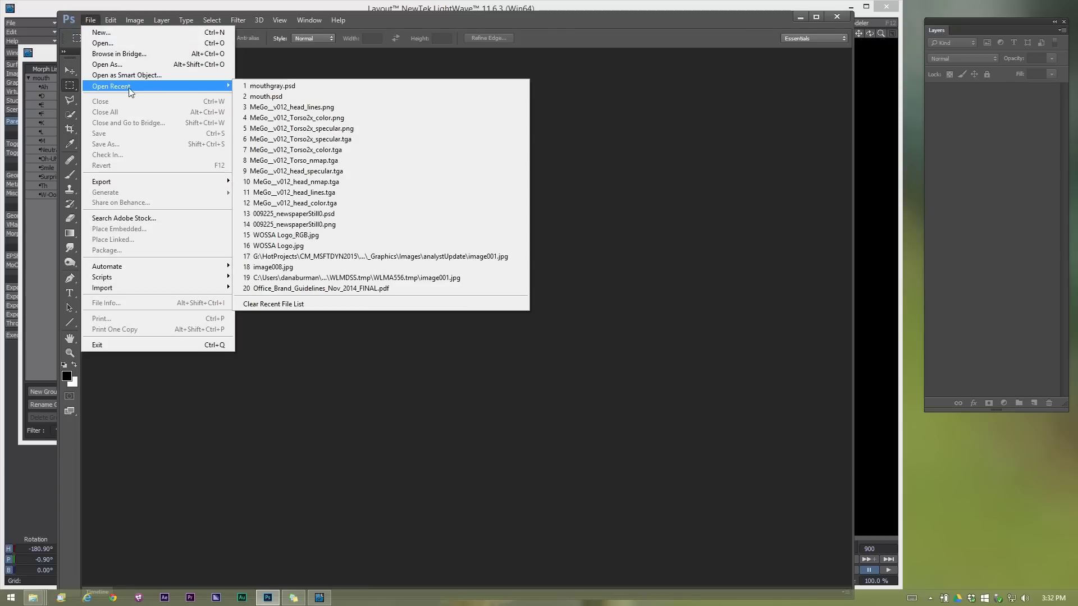
{"action": "left_click", "coordinate": [375, 99]}
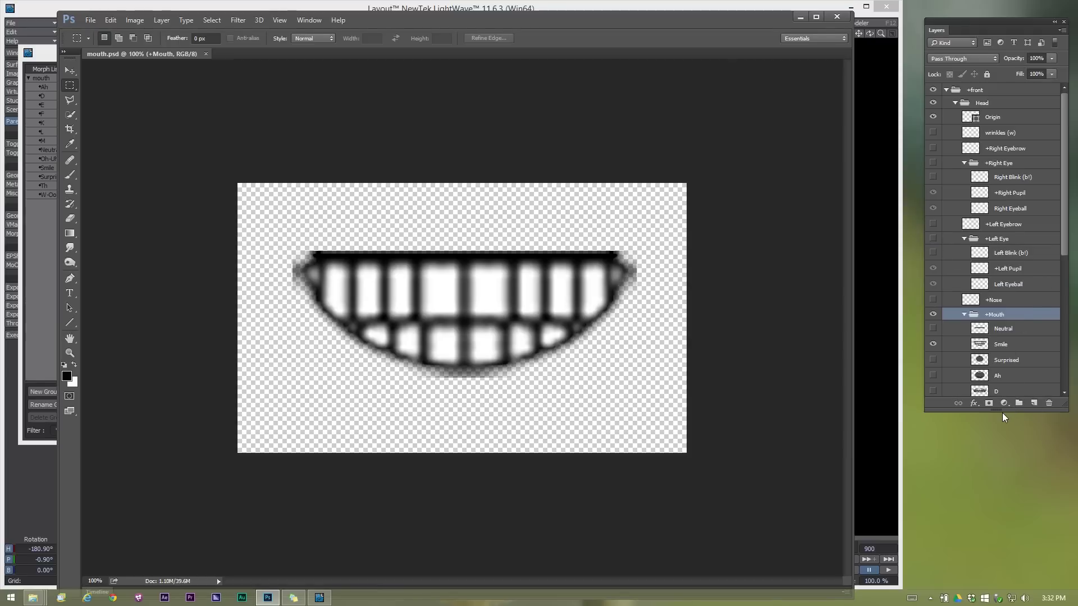
Extend the Layers panel to show all thirteen mouth layers and compare them with LightWave's Morph Mixer.
{"action": "left_click_drag", "start_coordinate": [1001, 413], "coordinate": [1001, 580]}
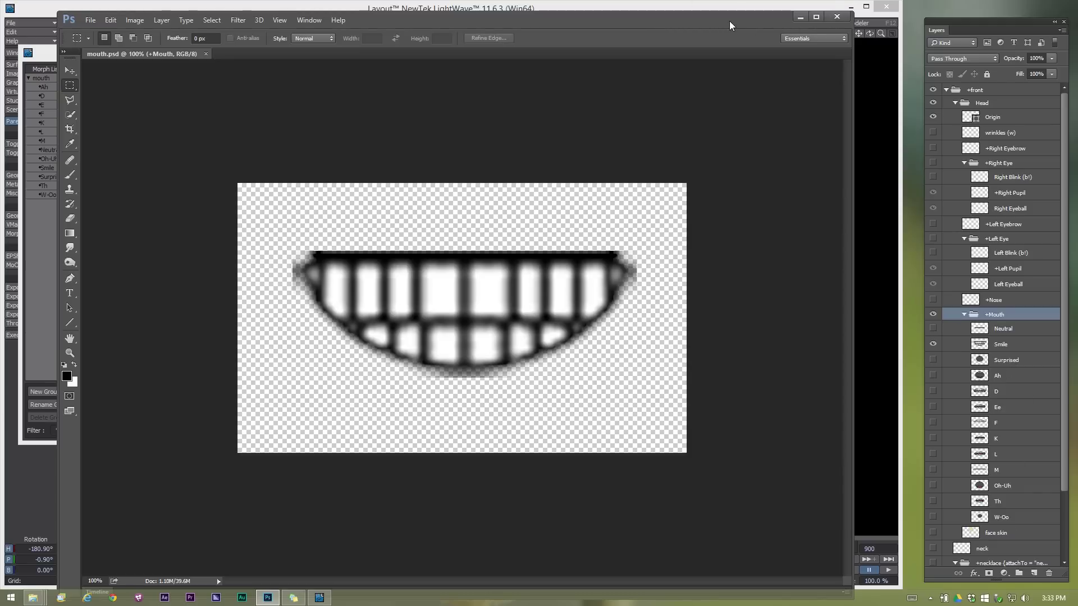
{"action": "left_click", "coordinate": [834, 6]}
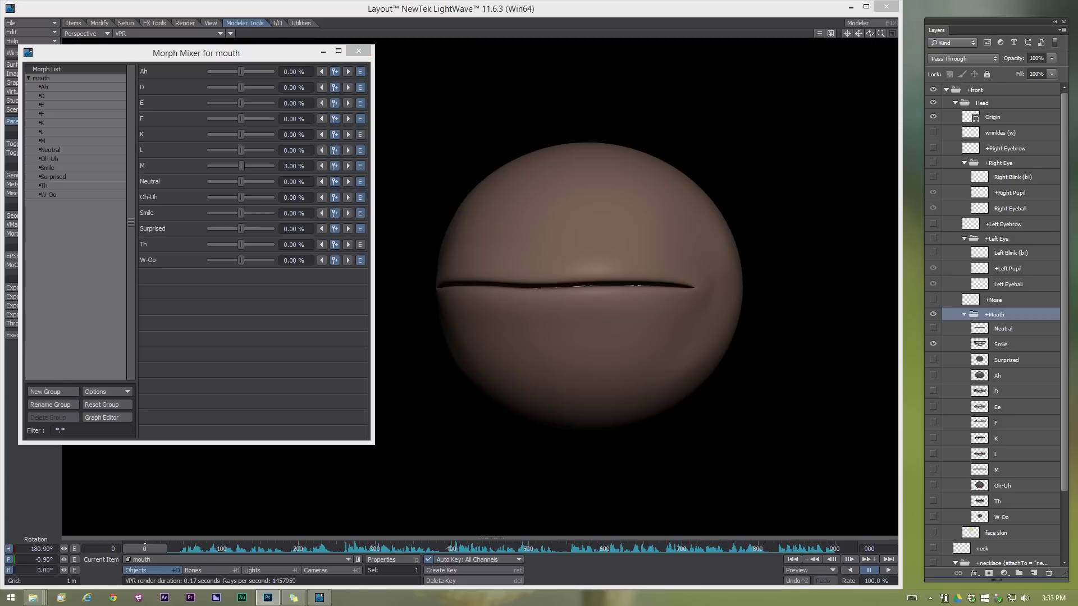
{"action": "key", "text": "alt+Tab"}
{"action": "left_click_drag", "start_coordinate": [741, 5], "coordinate": [440, 15]}
{"action": "key", "text": "alt+Tab"}
{"action": "key", "text": "alt+Tab"}
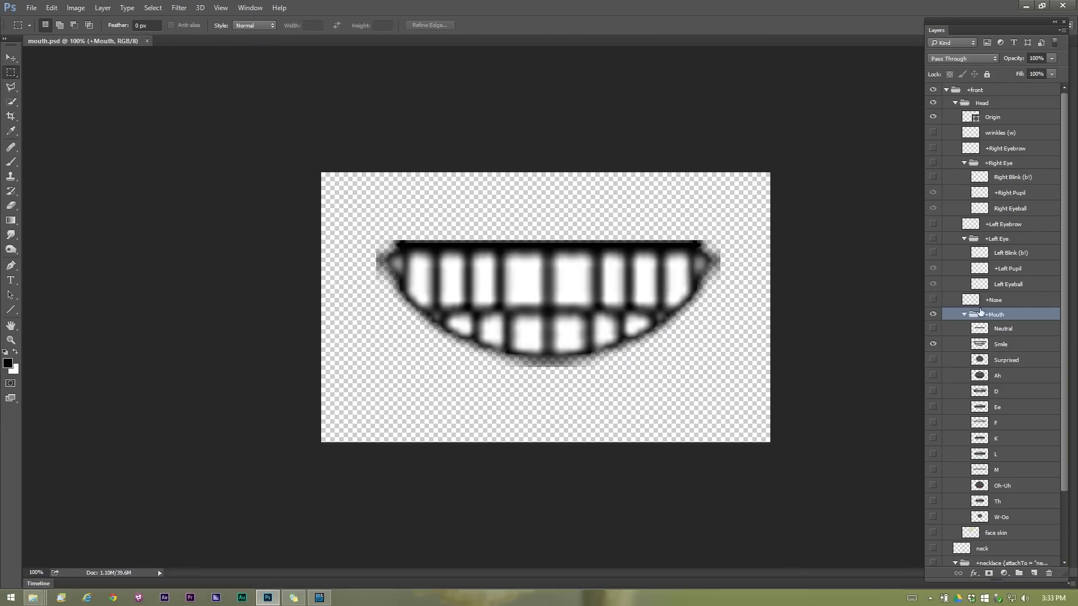
Fill the Neutral layer with solid black.
{"action": "left_click", "coordinate": [983, 331]}
{"action": "left_click", "coordinate": [935, 345]}
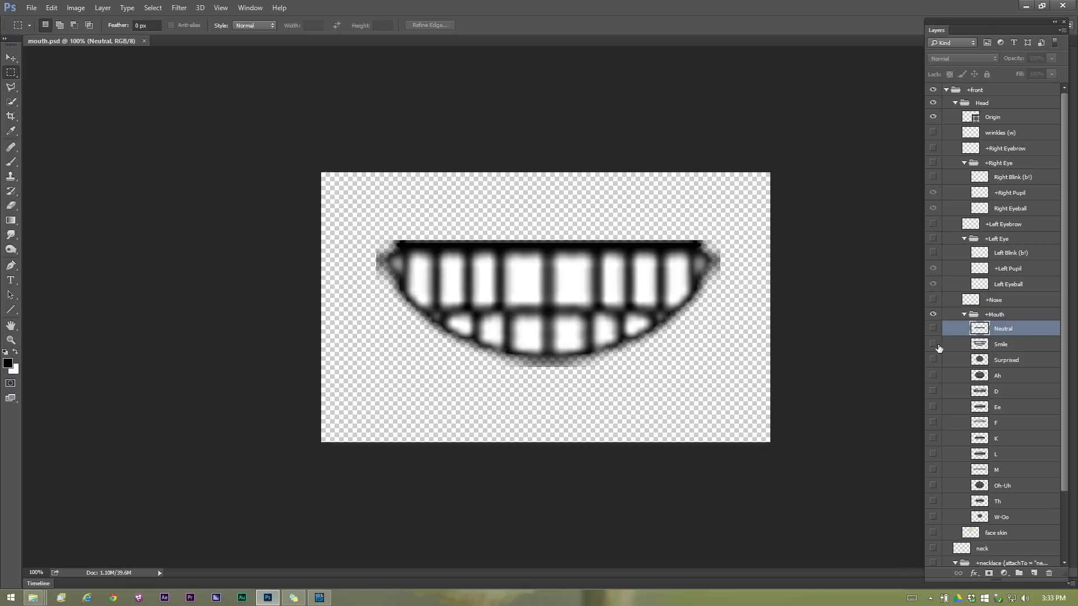
{"action": "left_click", "coordinate": [933, 328]}
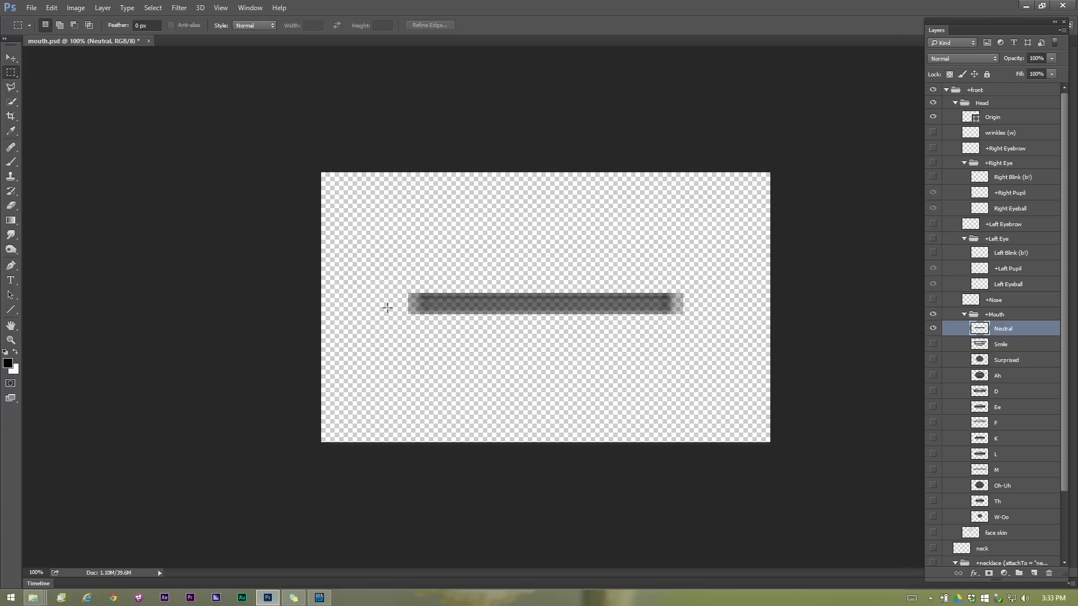
{"action": "left_click", "coordinate": [9, 362]}
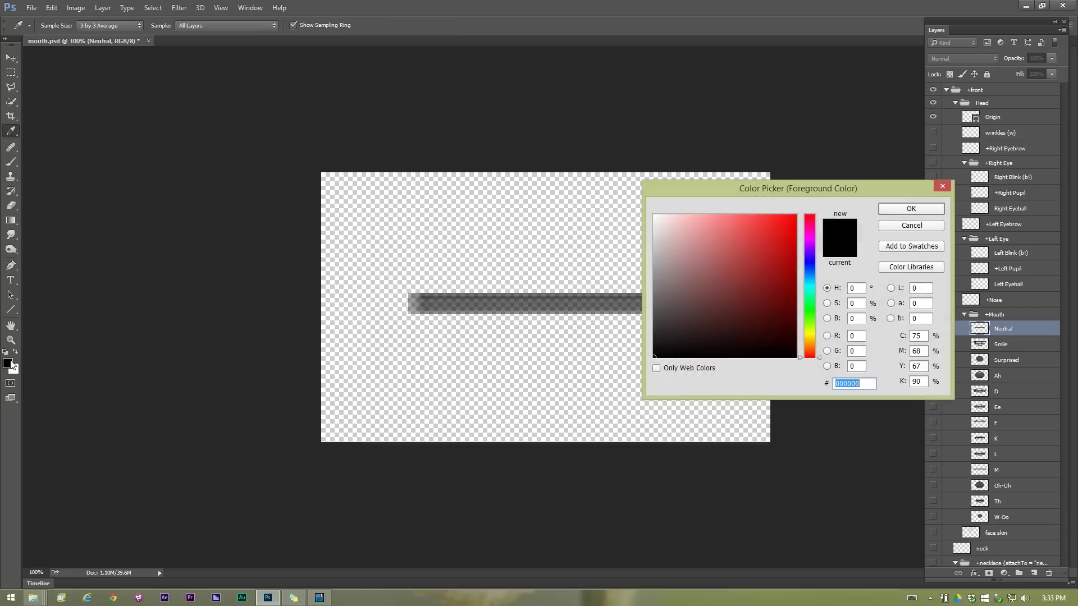
{"action": "left_click", "coordinate": [906, 209]}
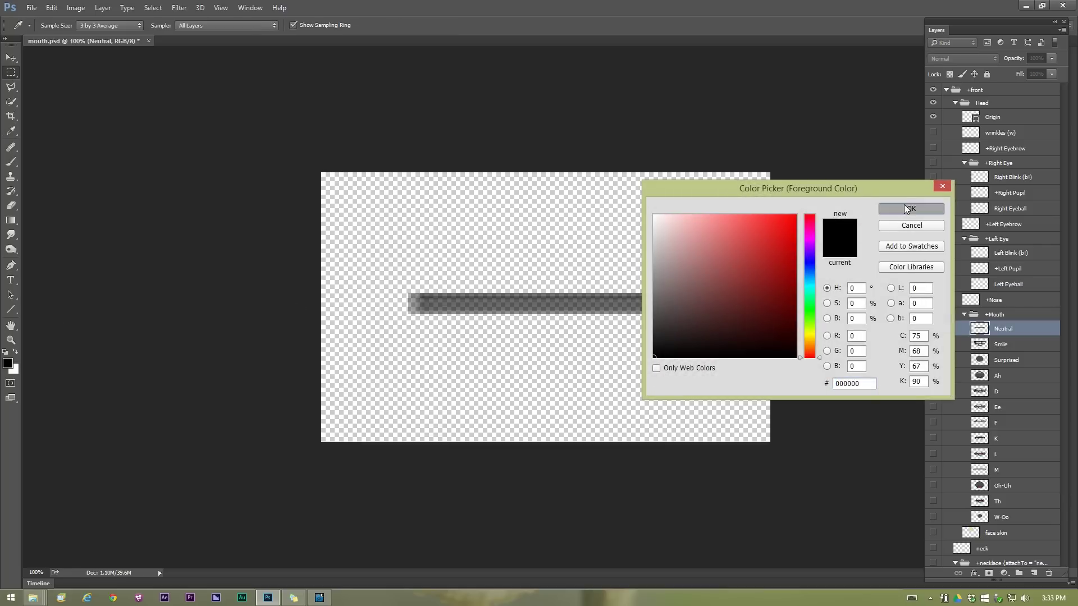
{"action": "key", "text": "alt+BackSpace"}
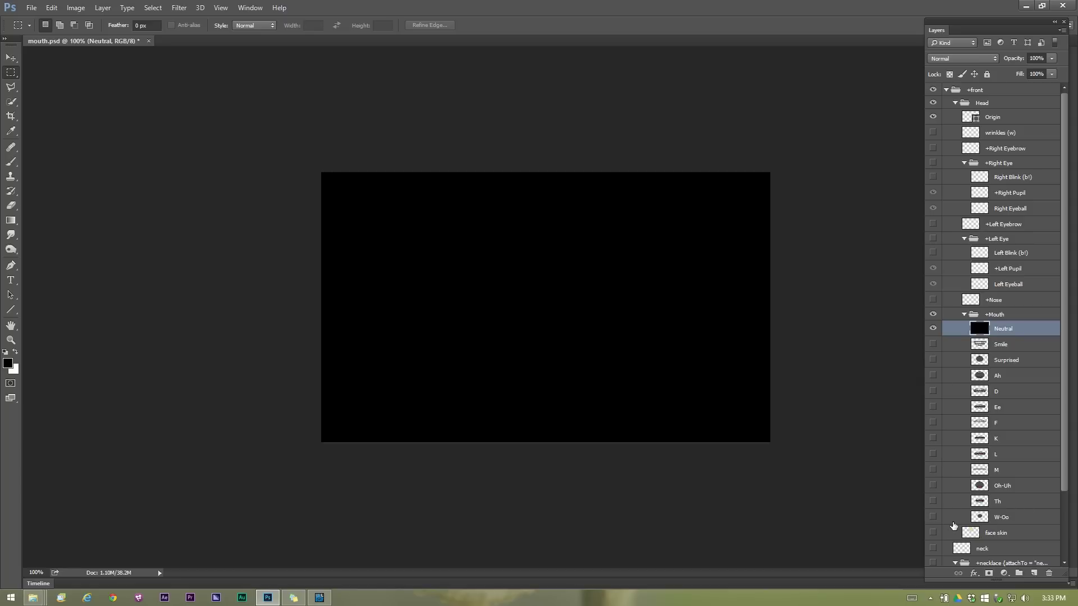
Fill the W-Oo layer with solid white.
{"action": "left_click", "coordinate": [991, 522]}
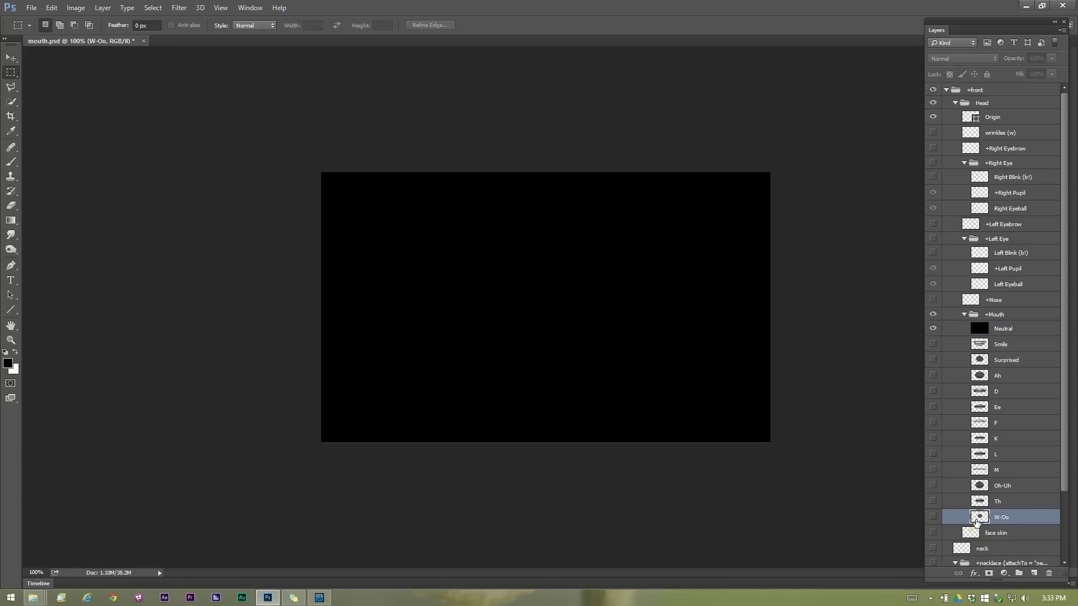
{"action": "left_click", "coordinate": [932, 516]}
{"action": "left_click", "coordinate": [932, 328]}
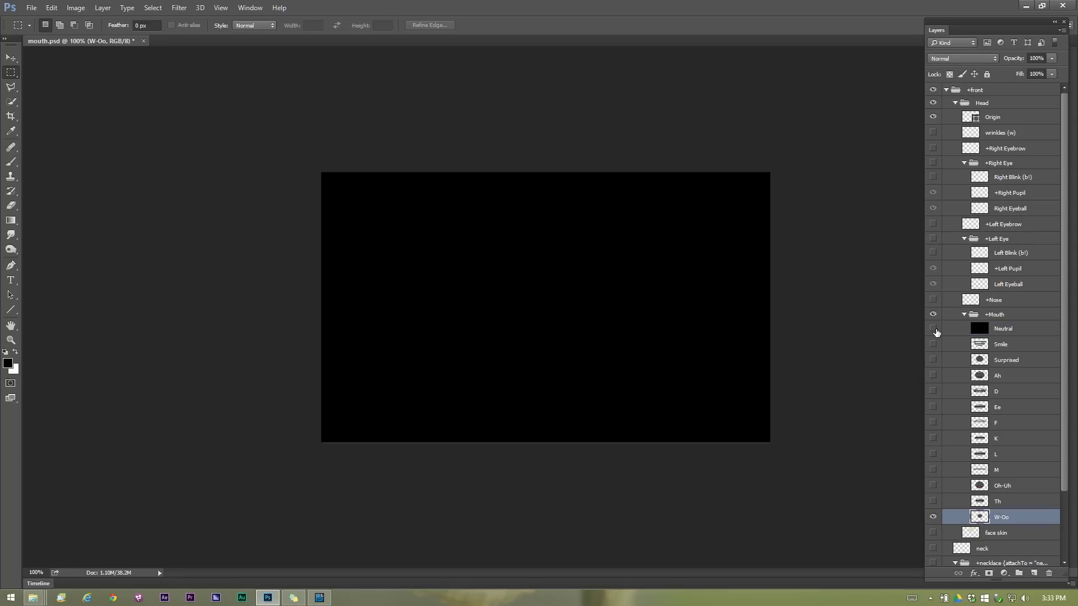
{"action": "key", "text": "ctrl+BackSpace"}
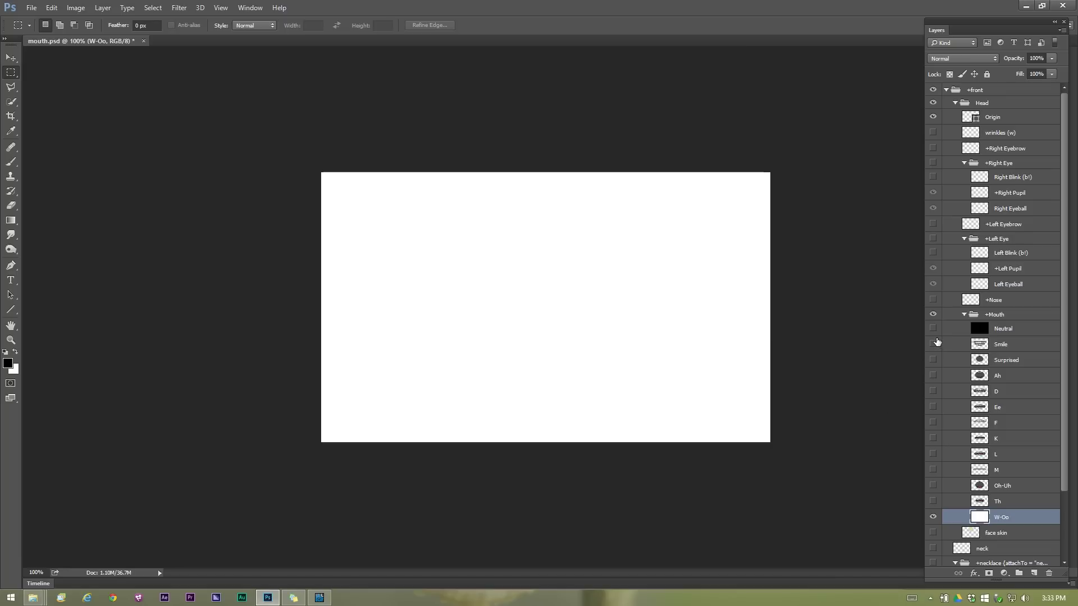
Fill the Smile layer with dark grey #242424.
{"action": "left_click", "coordinate": [982, 345]}
{"action": "left_click", "coordinate": [934, 344]}
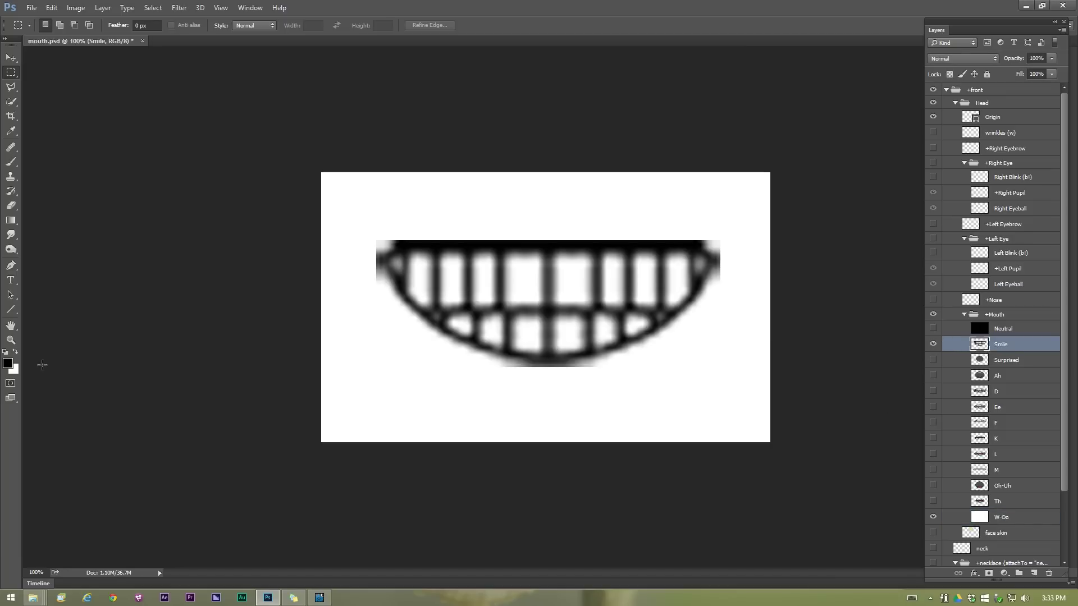
{"action": "left_click", "coordinate": [8, 364]}
{"action": "left_click", "coordinate": [680, 325]}
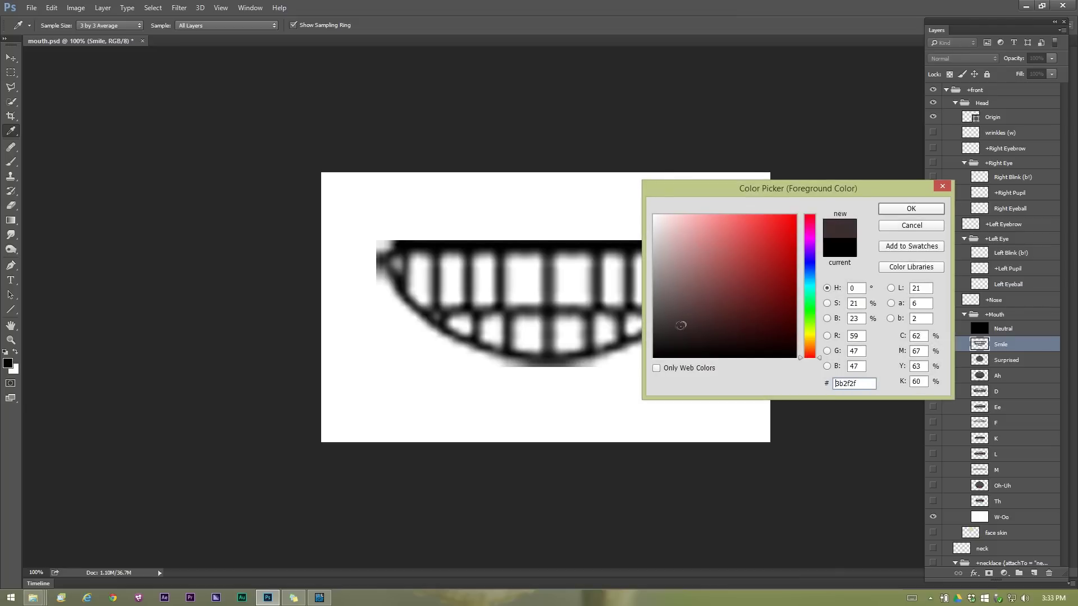
{"action": "left_click_drag", "start_coordinate": [681, 325], "coordinate": [640, 338]}
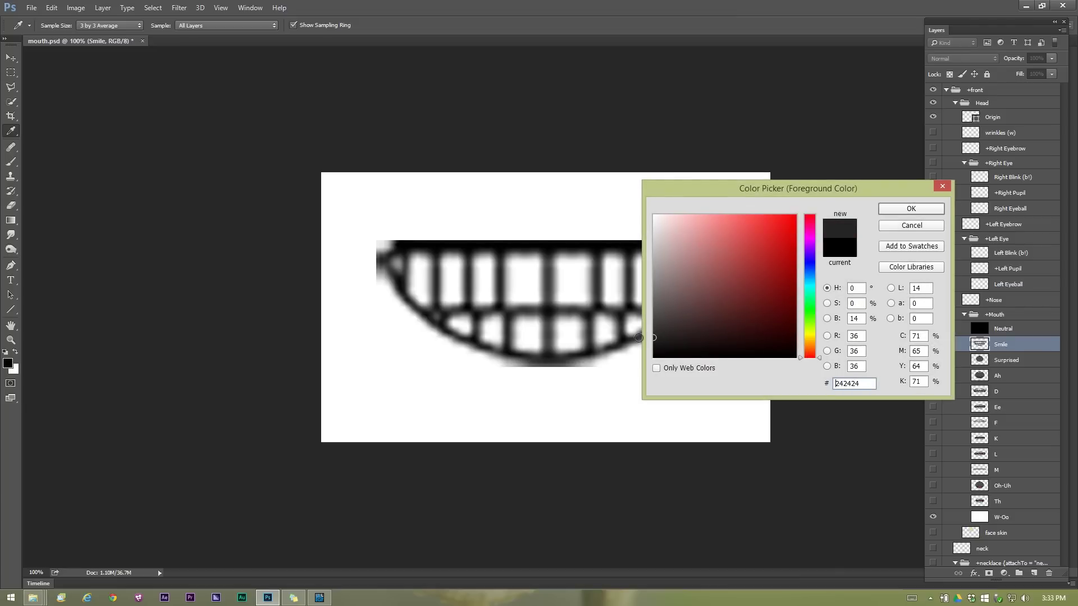
{"action": "left_click", "coordinate": [906, 209]}
{"action": "key", "text": "m"}
{"action": "key", "text": "alt+BackSpace"}
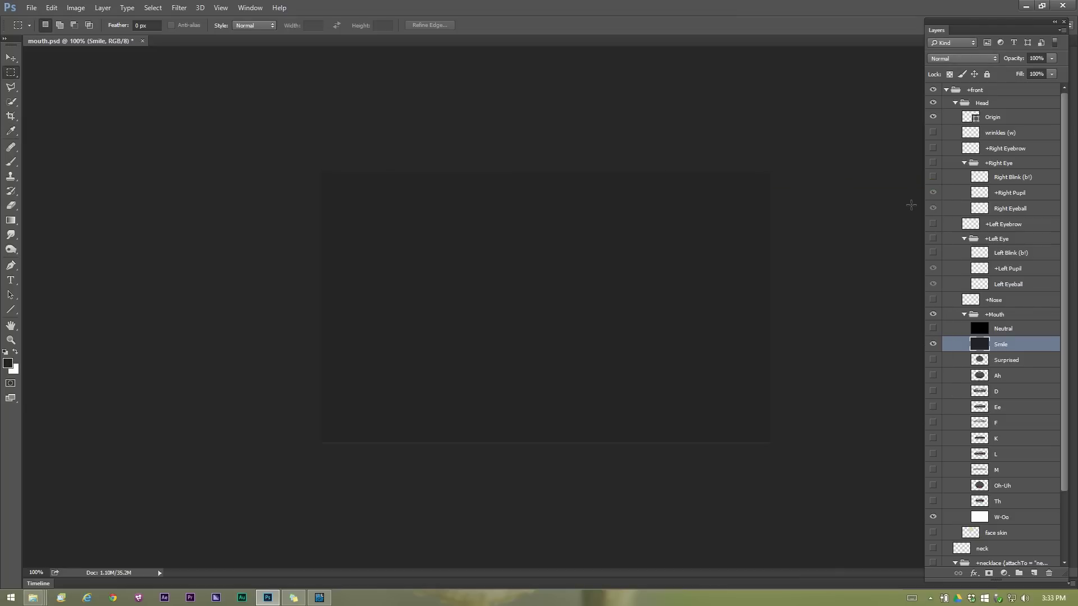
Fill the Surprised layer with lighter grey #474747.
{"action": "left_click", "coordinate": [980, 362]}
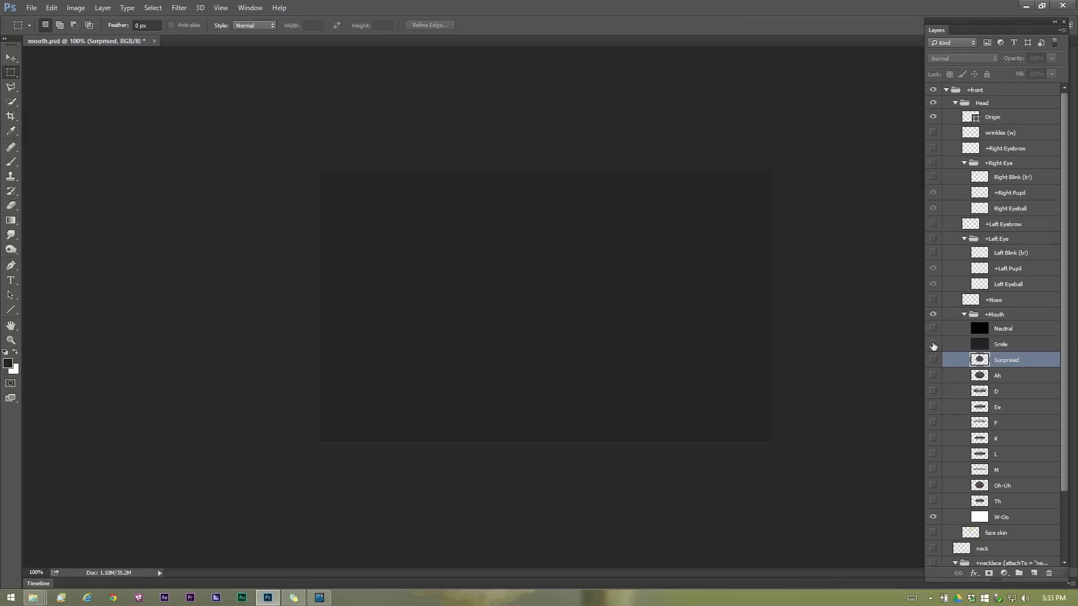
{"action": "left_click", "coordinate": [933, 344]}
{"action": "left_click", "coordinate": [933, 360]}
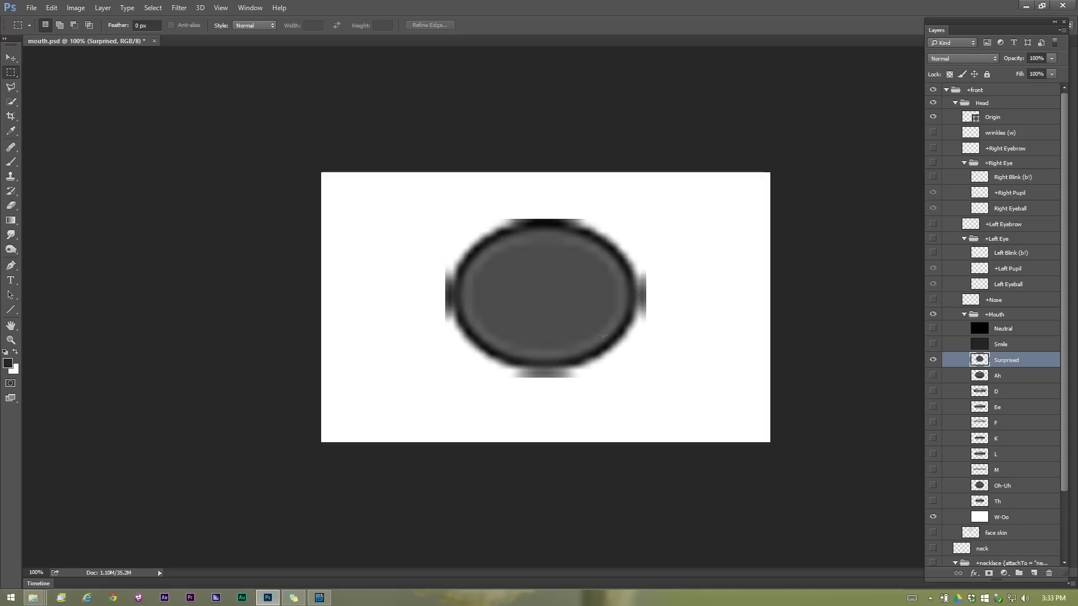
{"action": "left_click", "coordinate": [9, 362]}
{"action": "left_click_drag", "start_coordinate": [663, 335], "coordinate": [646, 317]}
{"action": "left_click", "coordinate": [931, 209]}
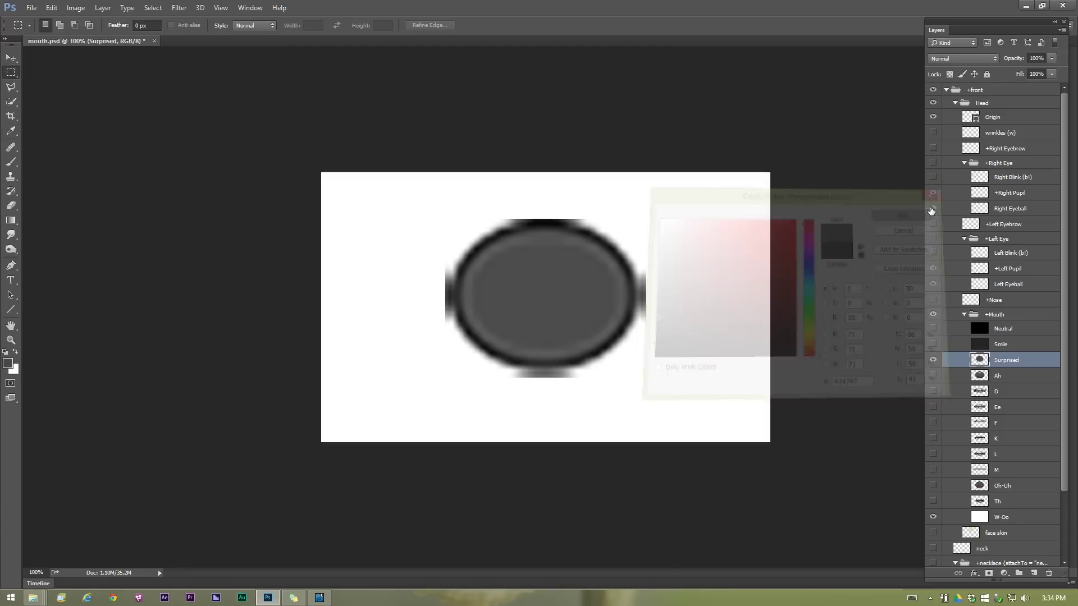
{"action": "key", "text": "alt+BackSpace"}
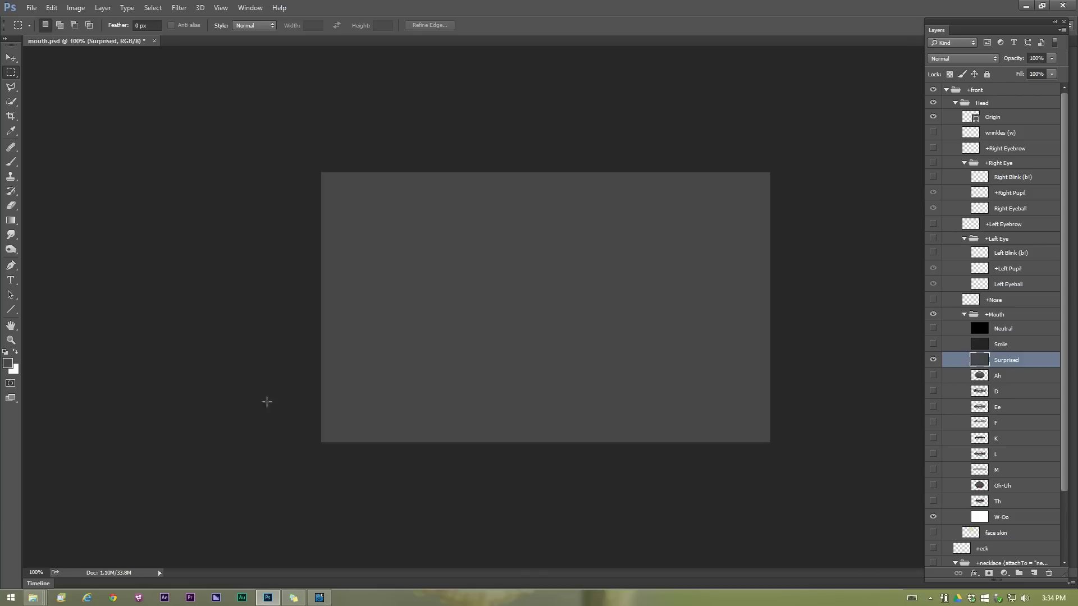
Try an even lighter grey in the Color Picker, then cancel it without applying.
{"action": "left_click", "coordinate": [11, 363]}
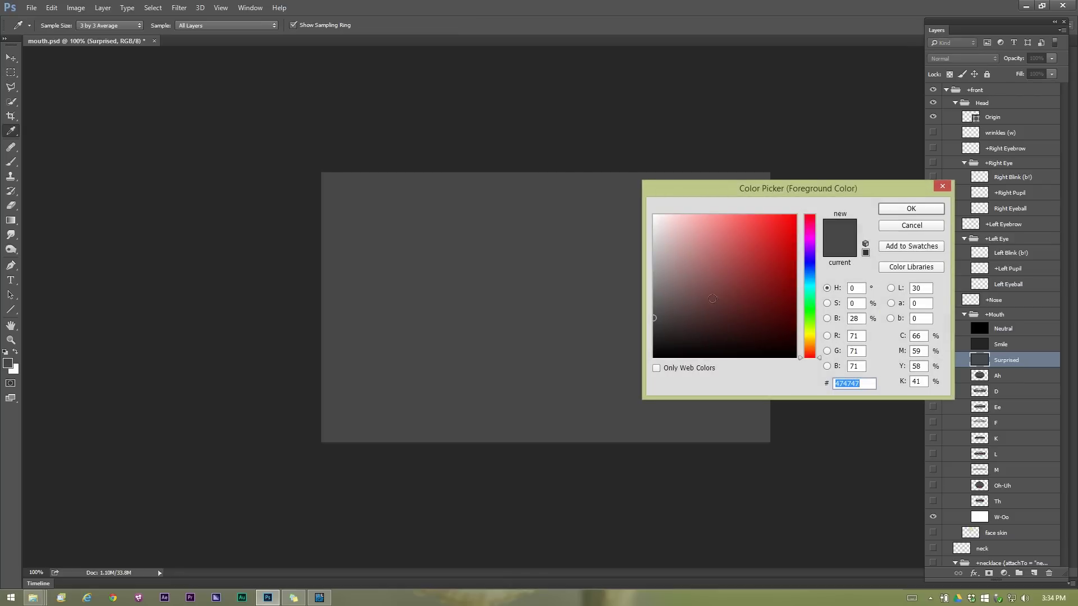
{"action": "mouse_move", "coordinate": [667, 284]}
{"action": "left_mouse_down"}
{"action": "mouse_move", "coordinate": [652, 302]}
{"action": "mouse_move", "coordinate": [654, 278]}
{"action": "left_mouse_up"}
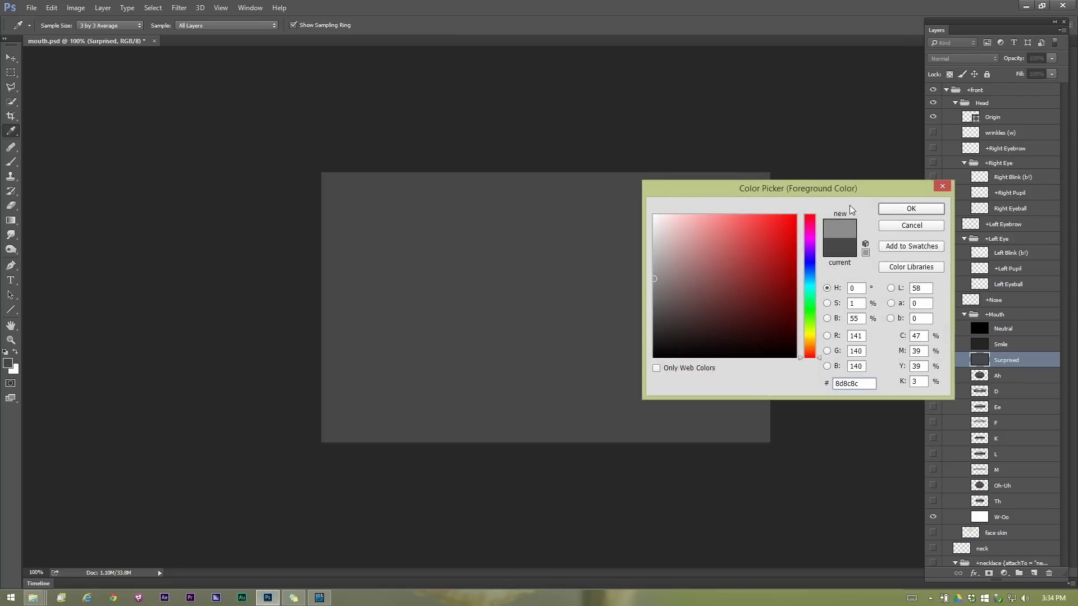
{"action": "left_click", "coordinate": [897, 225]}
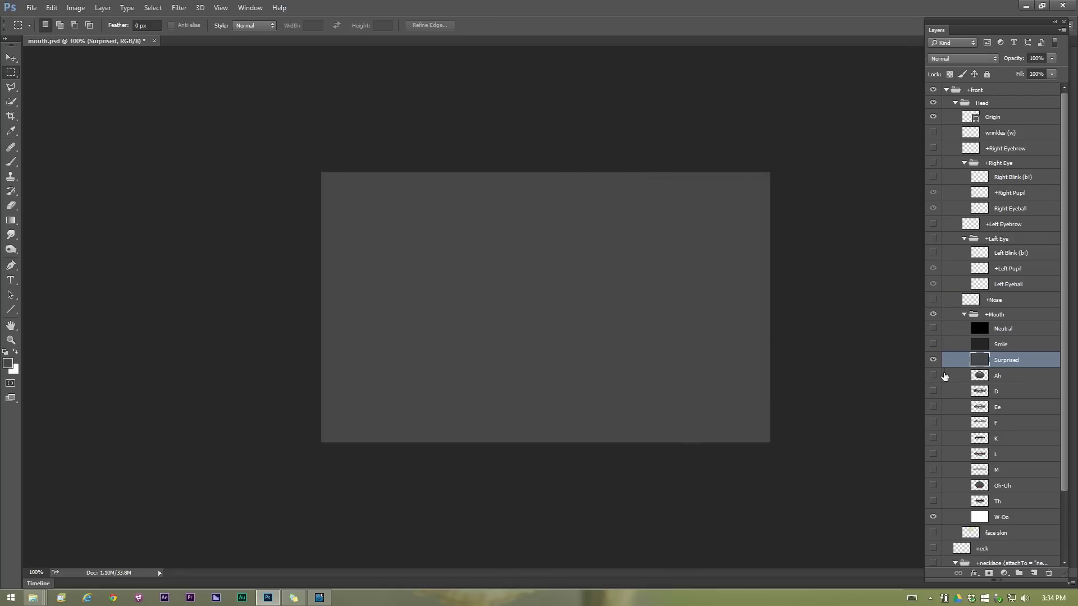
{"action": "left_click", "coordinate": [11, 280]}
Add a Surpris text label, scale it to 828% and place it bottom-right.
{"action": "left_click", "coordinate": [663, 414]}
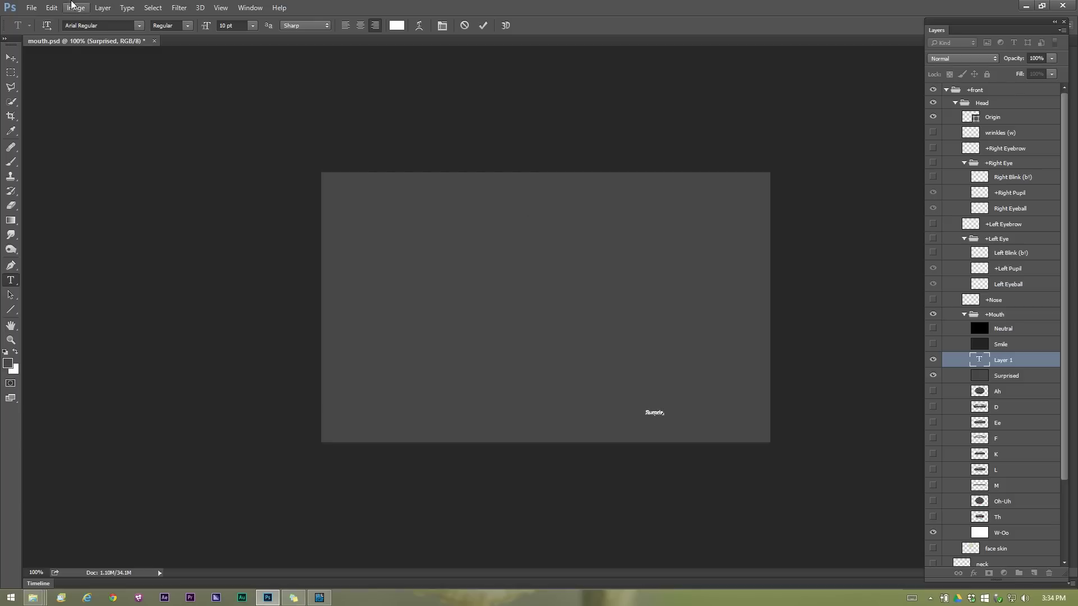
{"action": "left_click", "coordinate": [10, 58]}
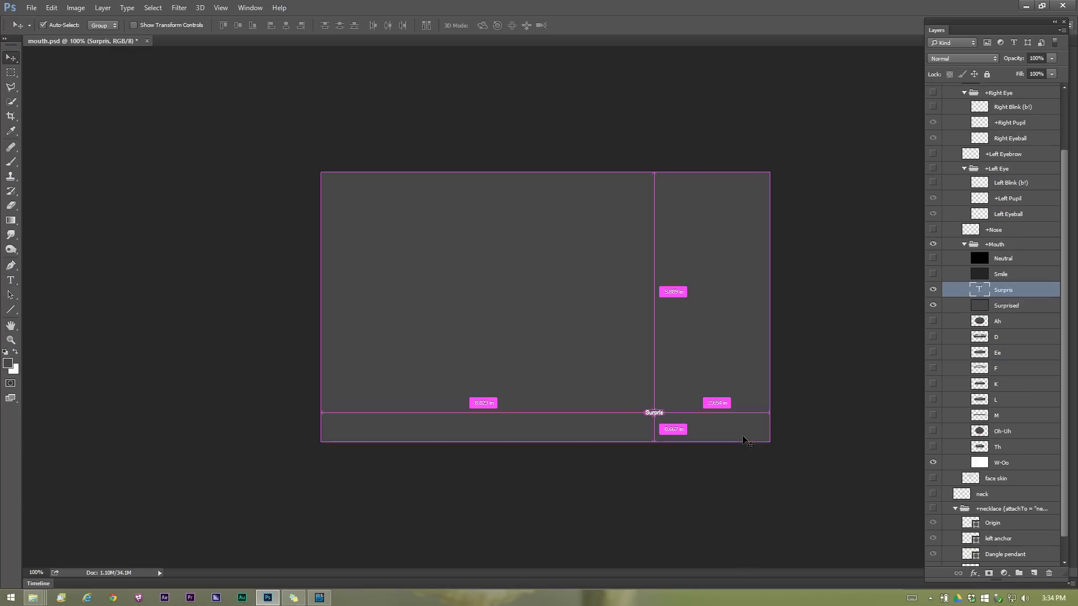
{"action": "key", "text": "ctrl+t"}
{"action": "left_click_drag", "start_coordinate": [676, 403], "coordinate": [791, 360], "text": "shift"}
{"action": "left_click_drag", "start_coordinate": [740, 402], "coordinate": [725, 428]}
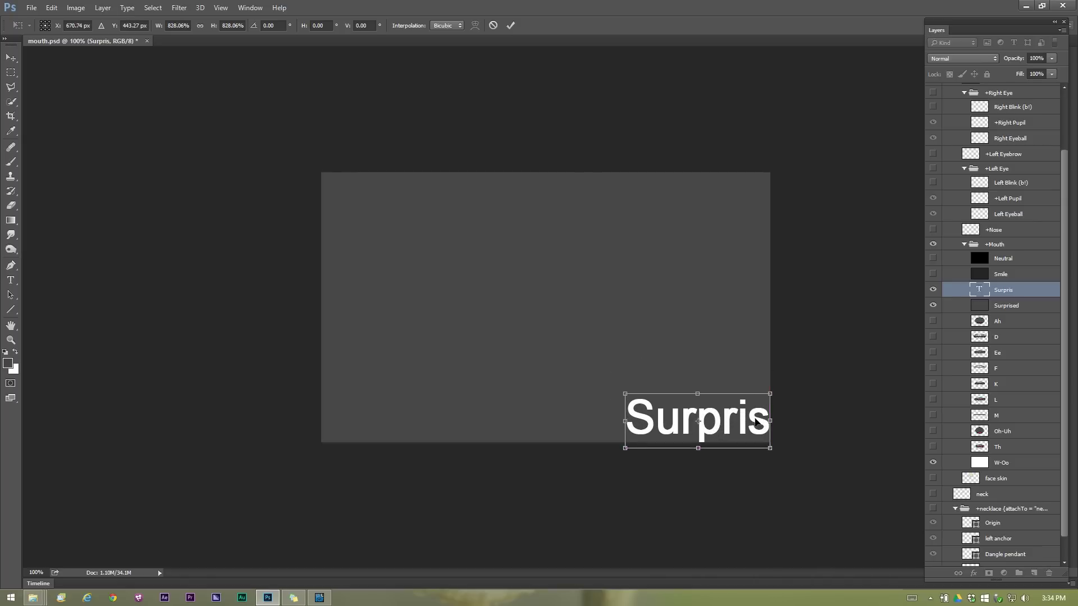
{"action": "key", "text": "Return"}
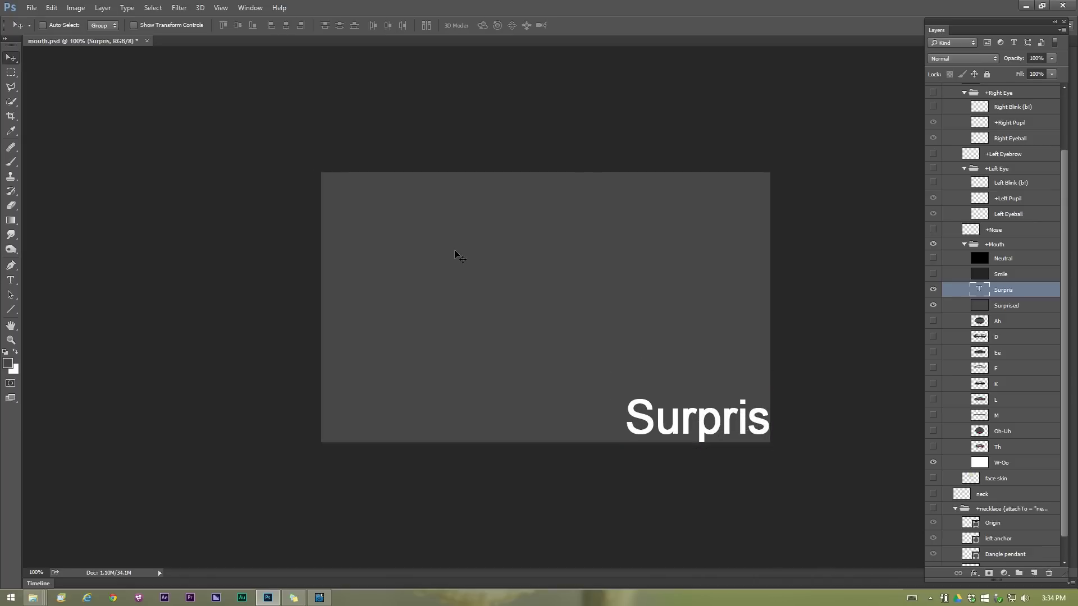
Set the Surpris layer's opacity to 1% and nudge it slightly upward.
{"action": "key", "text": "0"}
{"action": "key", "text": "1"}
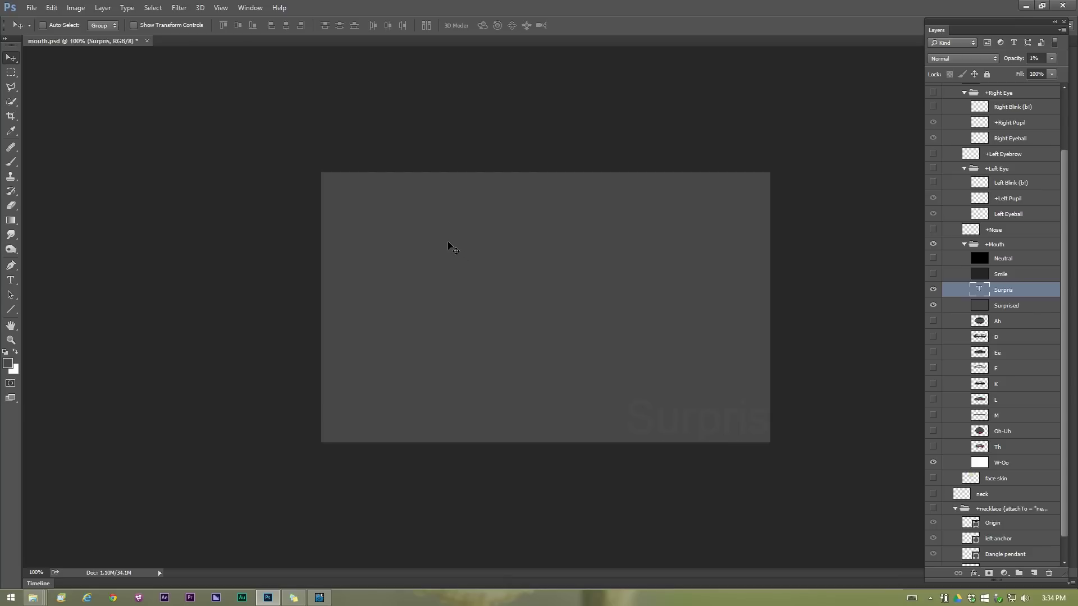
{"action": "left_click_drag", "start_coordinate": [681, 430], "coordinate": [693, 416]}
Open the recent file mouthgray.psd and zoom it to 400%.
{"action": "left_click", "coordinate": [32, 8]}
{"action": "mouse_move", "coordinate": [77, 74]}
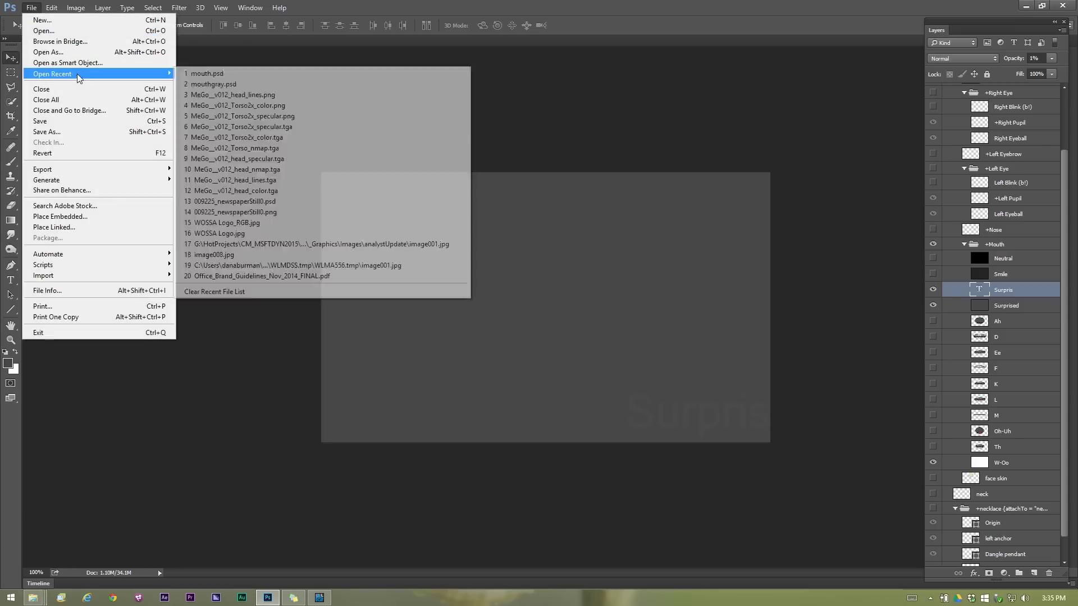
{"action": "left_click", "coordinate": [245, 85]}
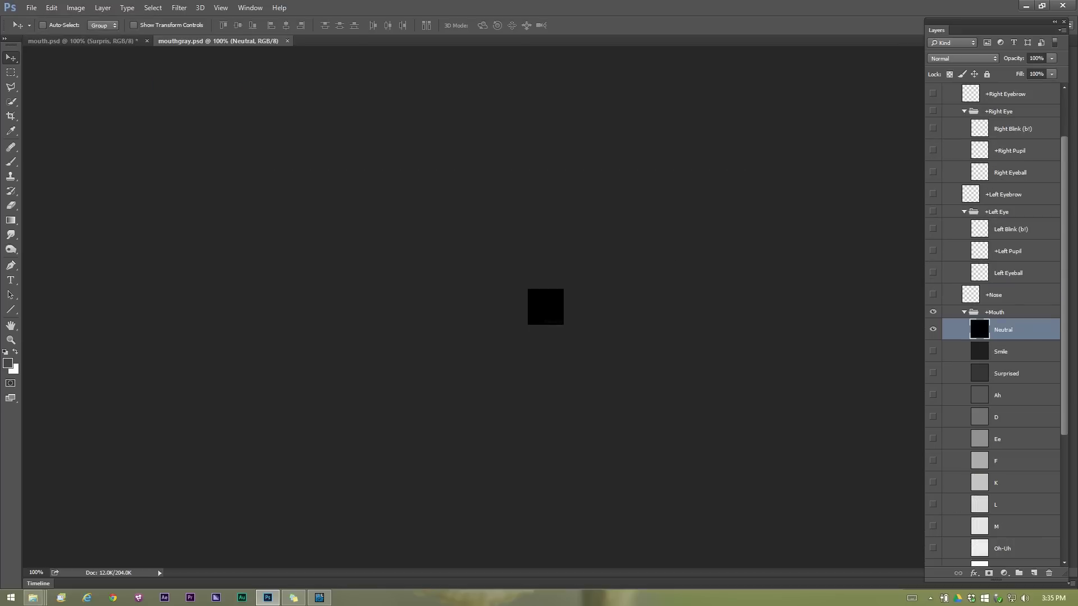
{"action": "scroll", "coordinate": [1055, 277], "scroll_direction": "down", "scroll_amount": 2}
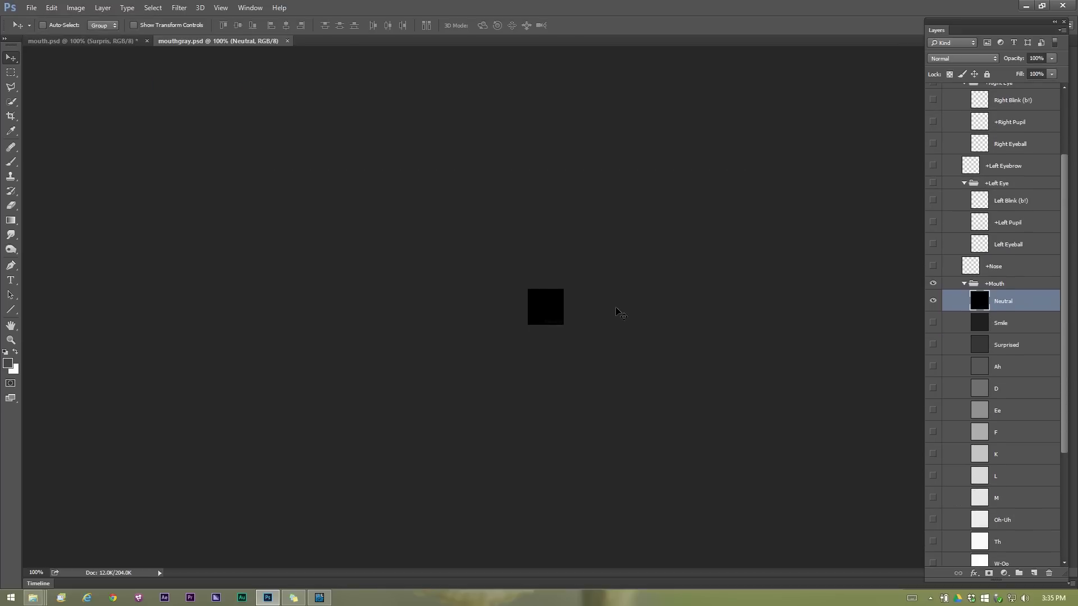
{"action": "key", "text": "ctrl+plus"}
{"action": "key", "text": "ctrl+plus"}
{"action": "key", "text": "ctrl+plus"}
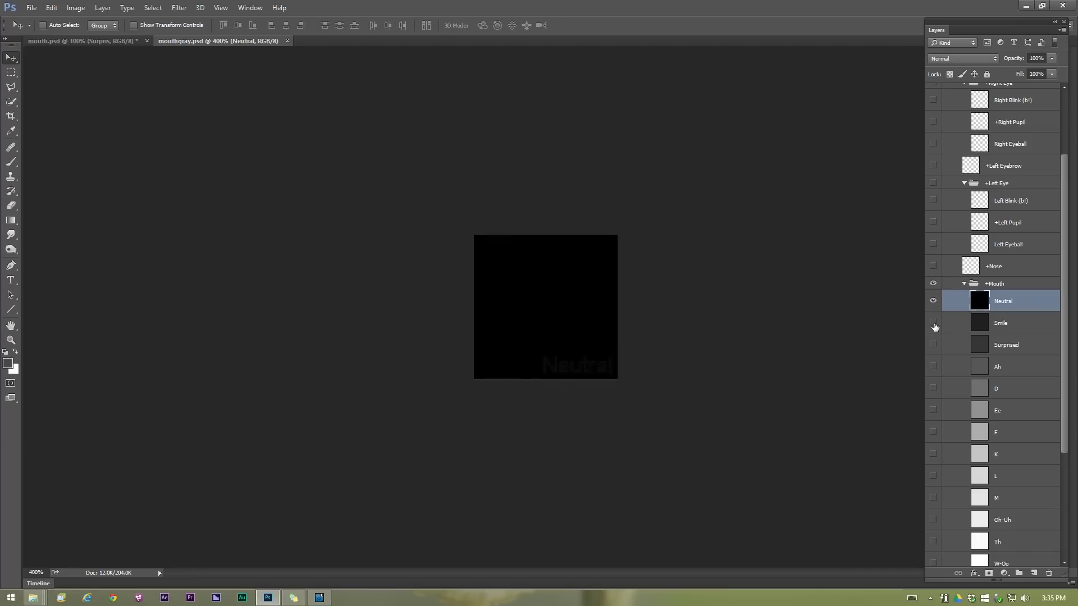
Step through the Smile, Surprised, Ah, D, Ee and F images, then quit without saving mouthgray.psd.
{"action": "left_click", "coordinate": [932, 322], "text": "alt"}
{"action": "left_click", "coordinate": [934, 345], "text": "alt"}
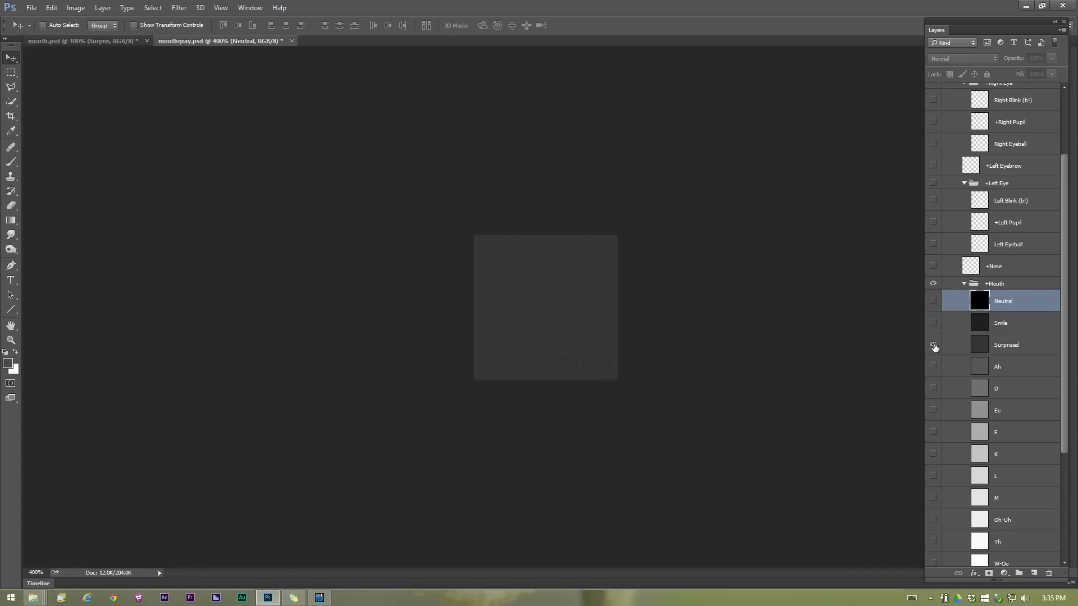
{"action": "left_click", "coordinate": [933, 368], "text": "alt"}
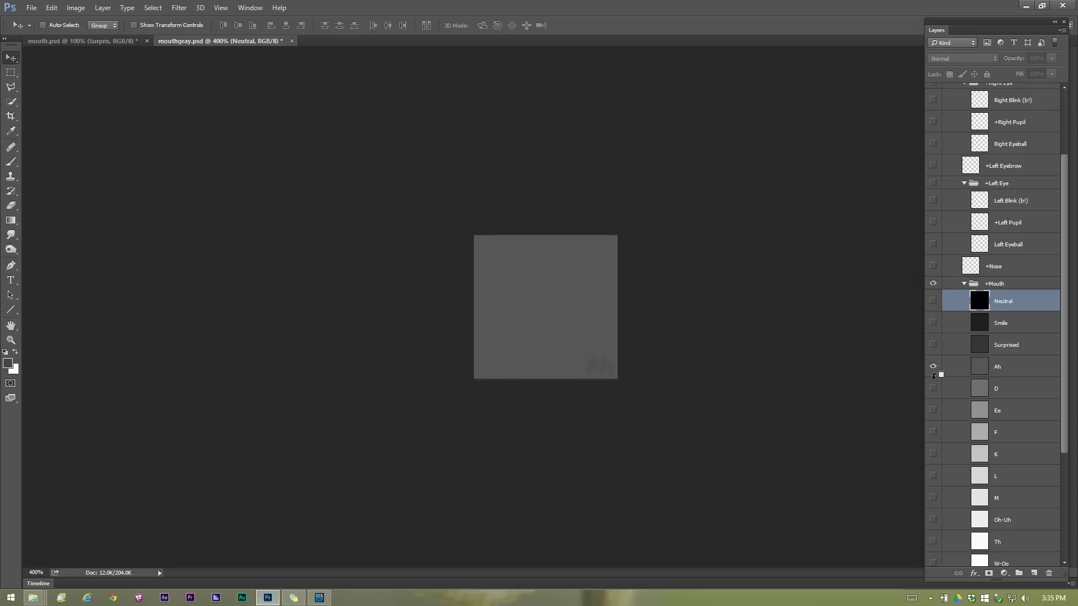
{"action": "left_click", "coordinate": [933, 387], "text": "alt"}
{"action": "left_click", "coordinate": [933, 409], "text": "alt"}
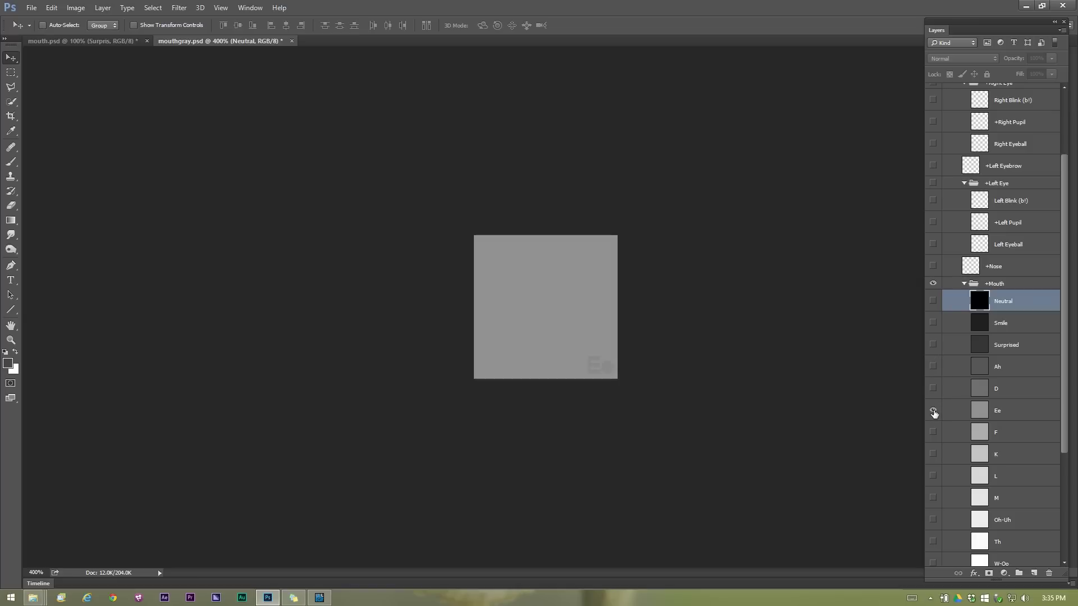
{"action": "left_click", "coordinate": [933, 431], "text": "alt"}
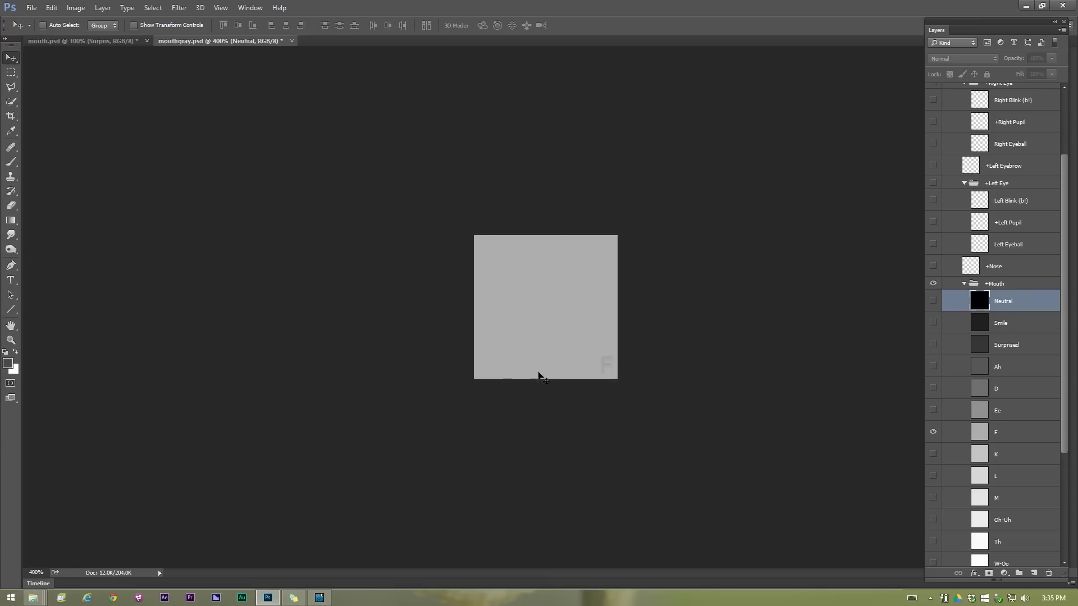
{"action": "left_click", "coordinate": [1064, 5]}
{"action": "left_click", "coordinate": [541, 228]}
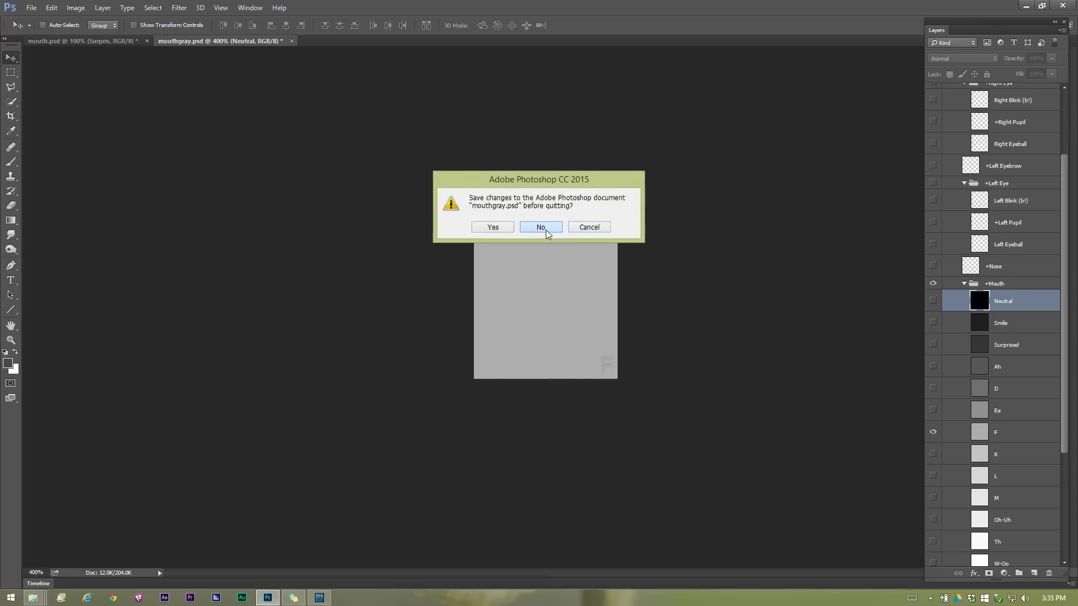
Discard mouth.psd changes, close the Morph Mixer and launch Adobe Character Animator.
{"action": "left_click", "coordinate": [540, 227]}
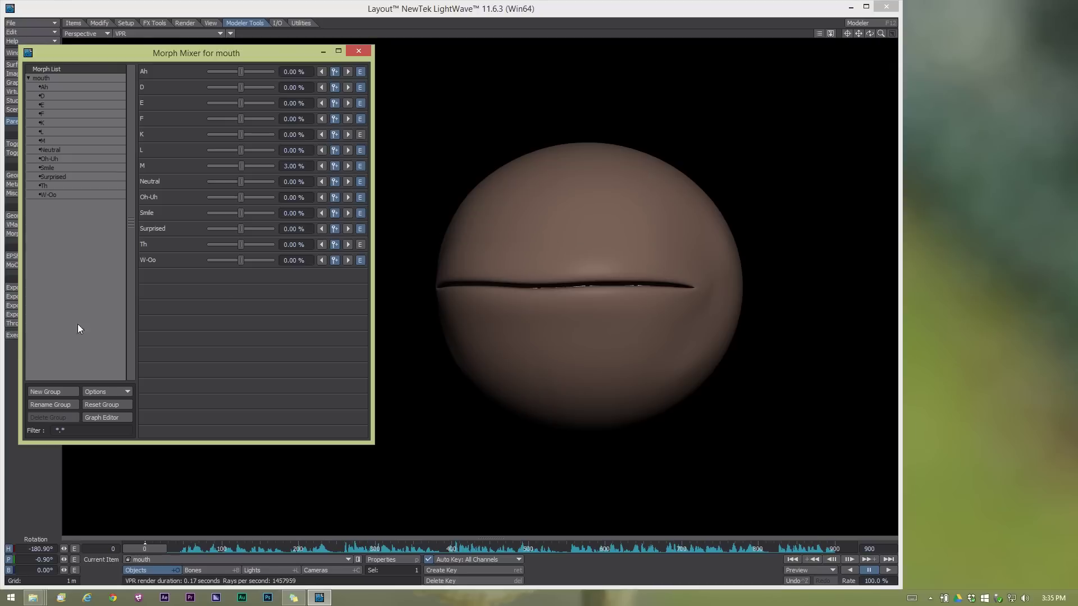
{"action": "left_click", "coordinate": [358, 51]}
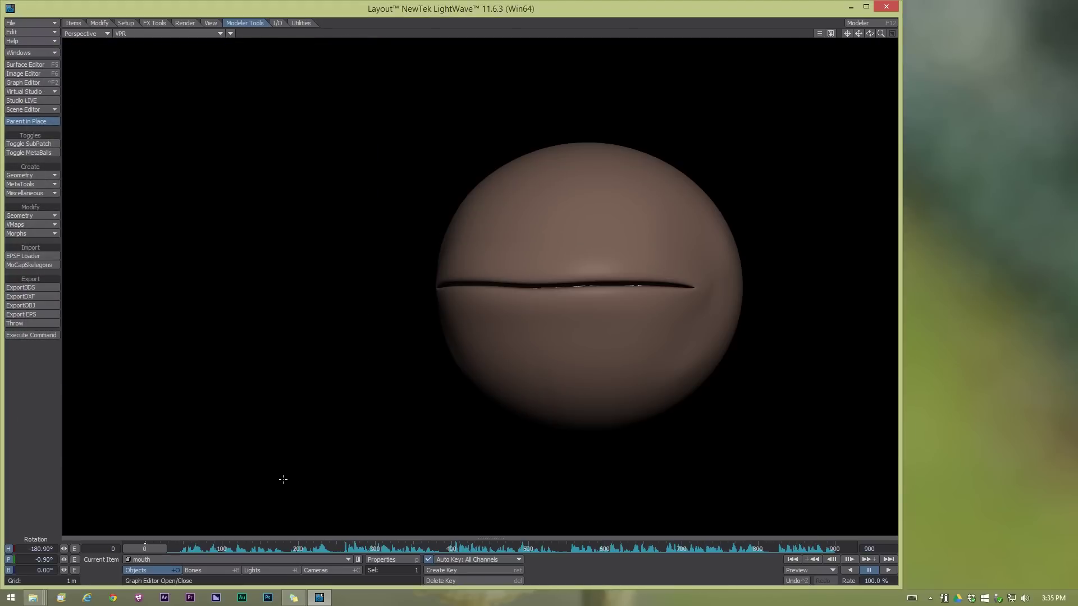
{"action": "left_click", "coordinate": [11, 598]}
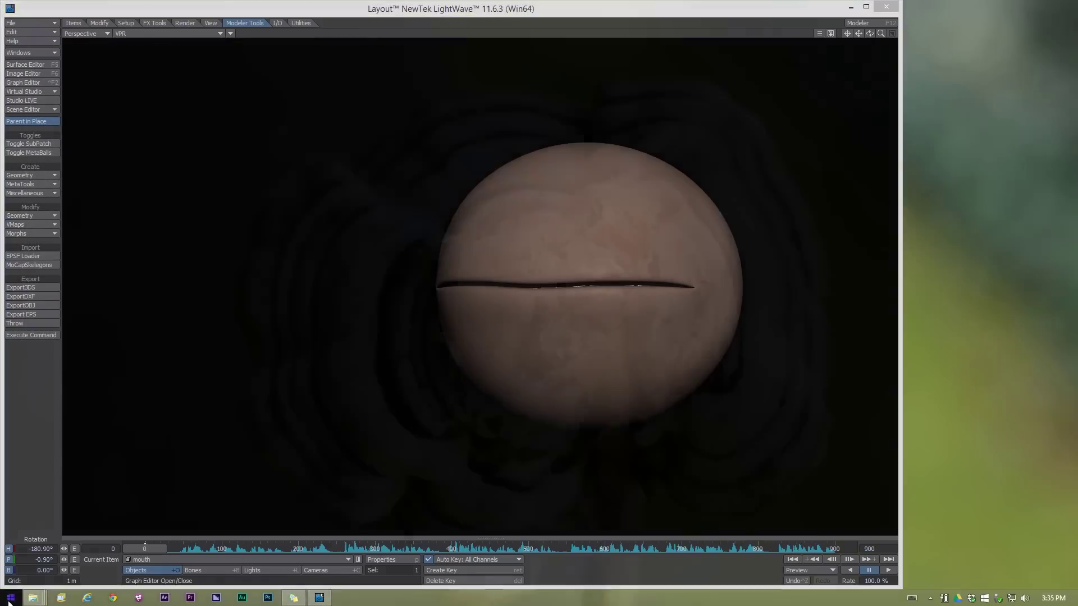
{"action": "left_click", "coordinate": [74, 573]}
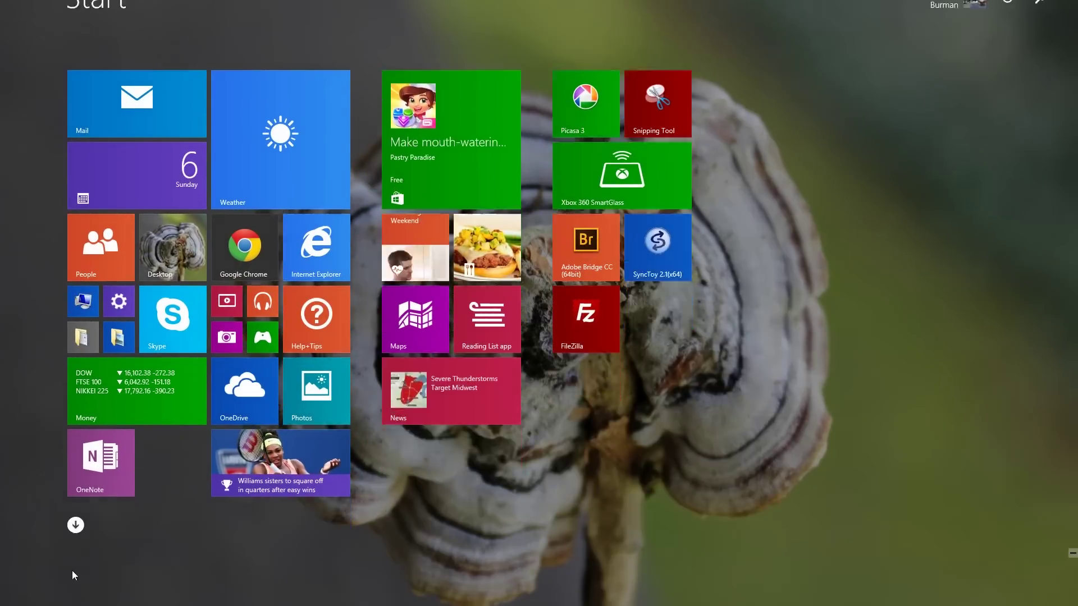
{"action": "left_click", "coordinate": [176, 287]}
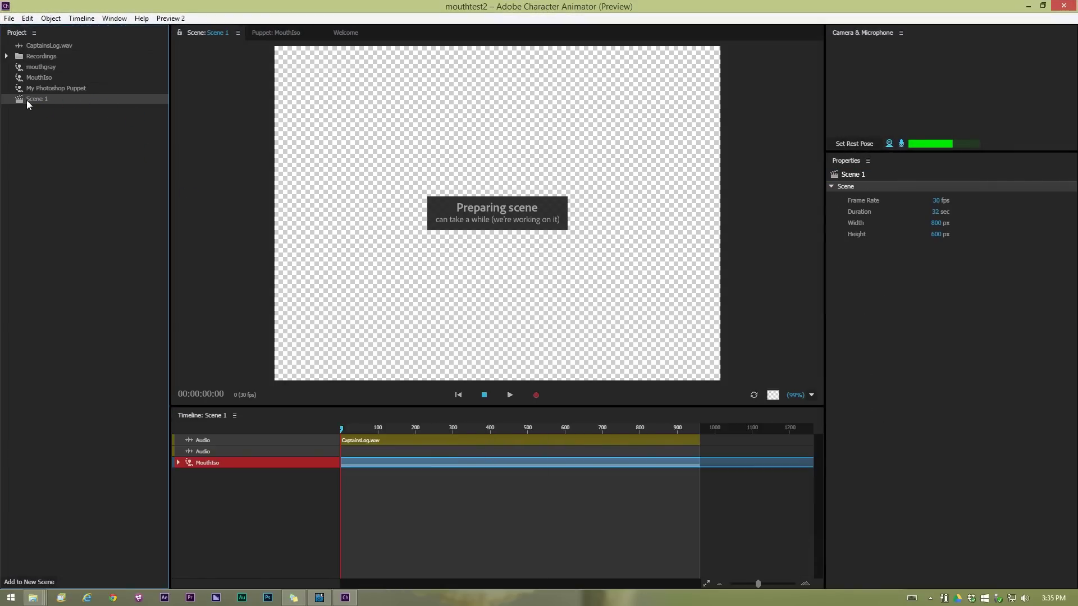
Add the mouthgray puppet to the Scene 1 timeline and set Head Position Strength to 0%.
{"action": "left_click_drag", "start_coordinate": [40, 67], "coordinate": [177, 490]}
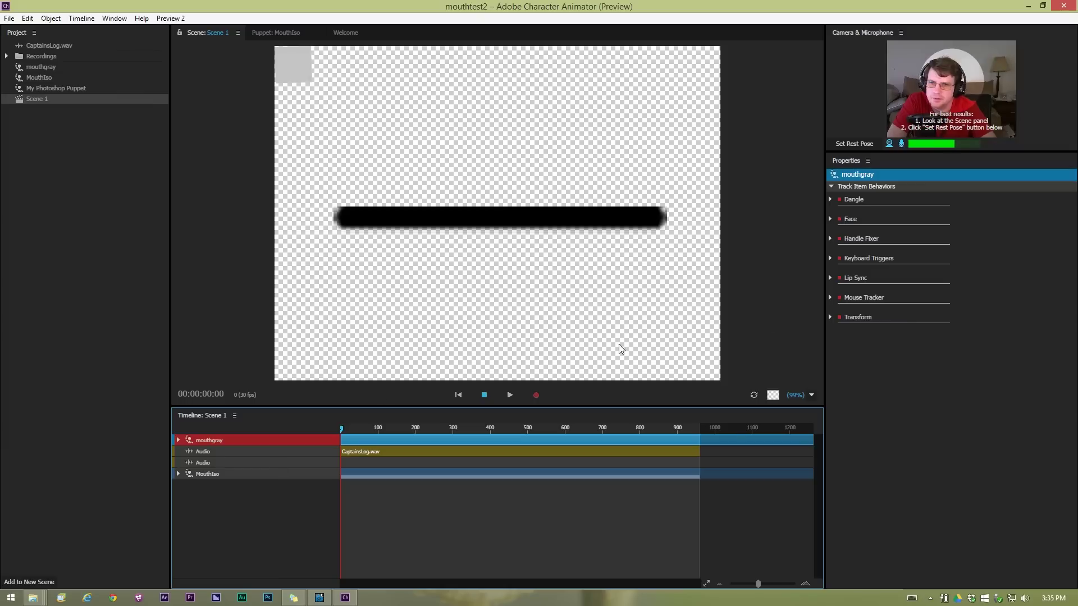
{"action": "left_click", "coordinate": [830, 220]}
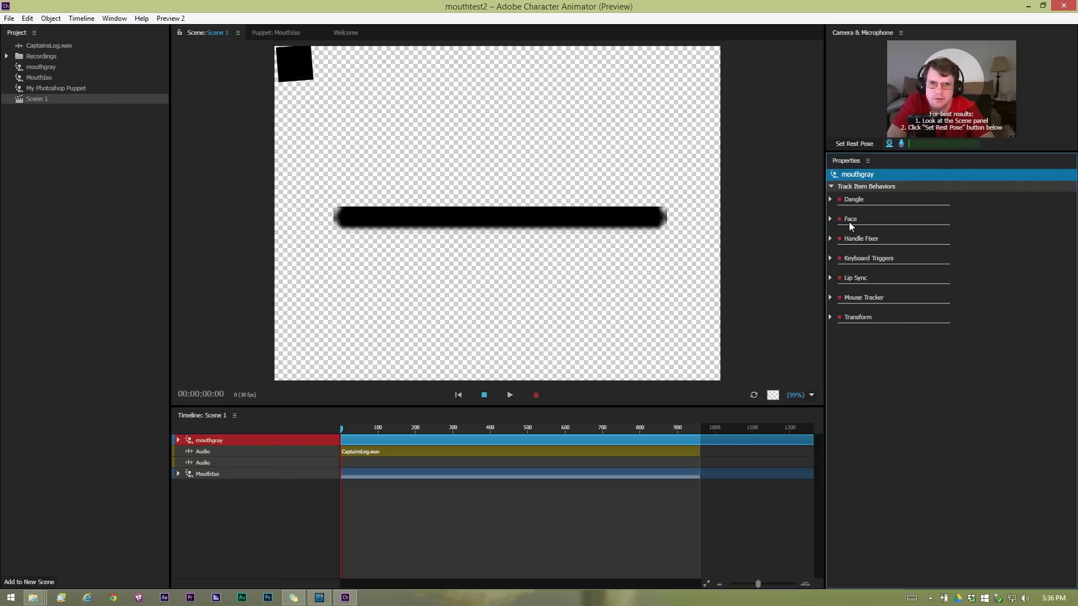
{"action": "left_click", "coordinate": [830, 220]}
{"action": "left_click", "coordinate": [940, 254]}
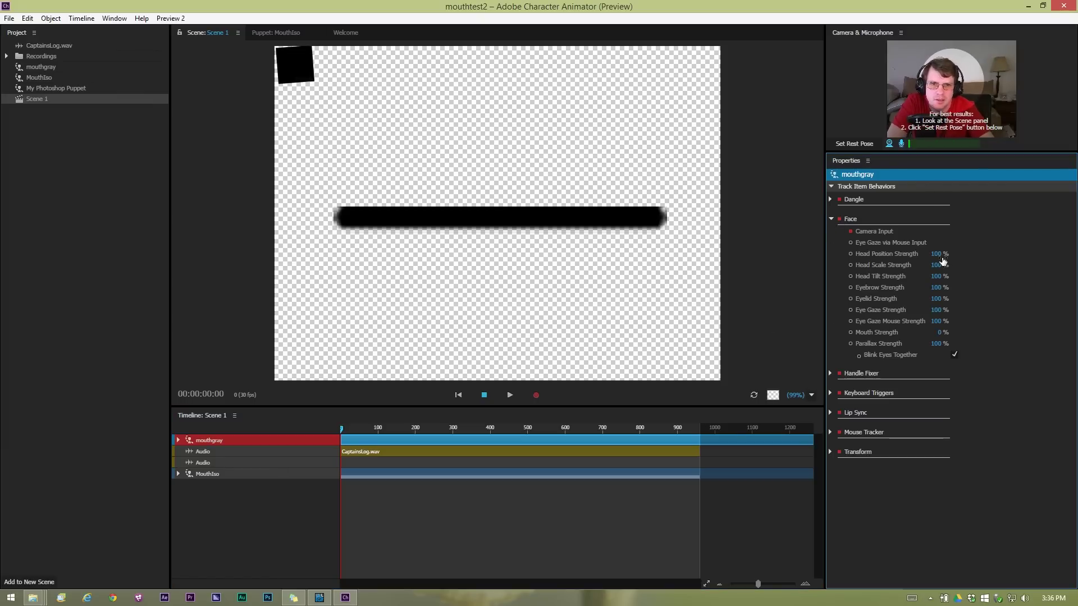
{"action": "type", "text": "0"}
Reduce Head Scale and Head Tilt Strength to 0% and select the MouthIso track.
{"action": "left_click_drag", "start_coordinate": [938, 265], "coordinate": [791, 284]}
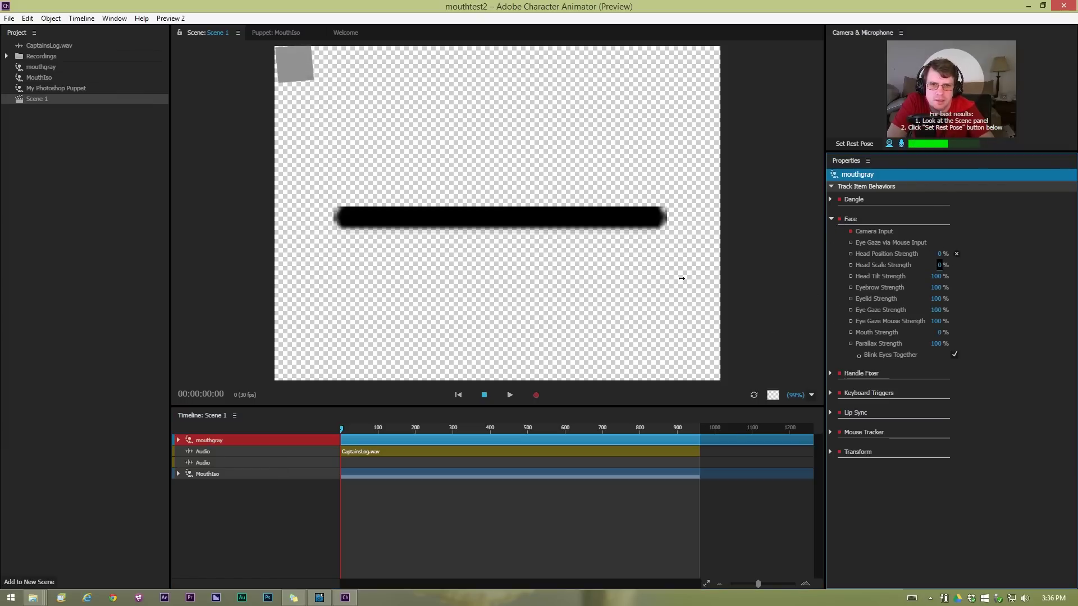
{"action": "left_click_drag", "start_coordinate": [937, 277], "coordinate": [819, 281]}
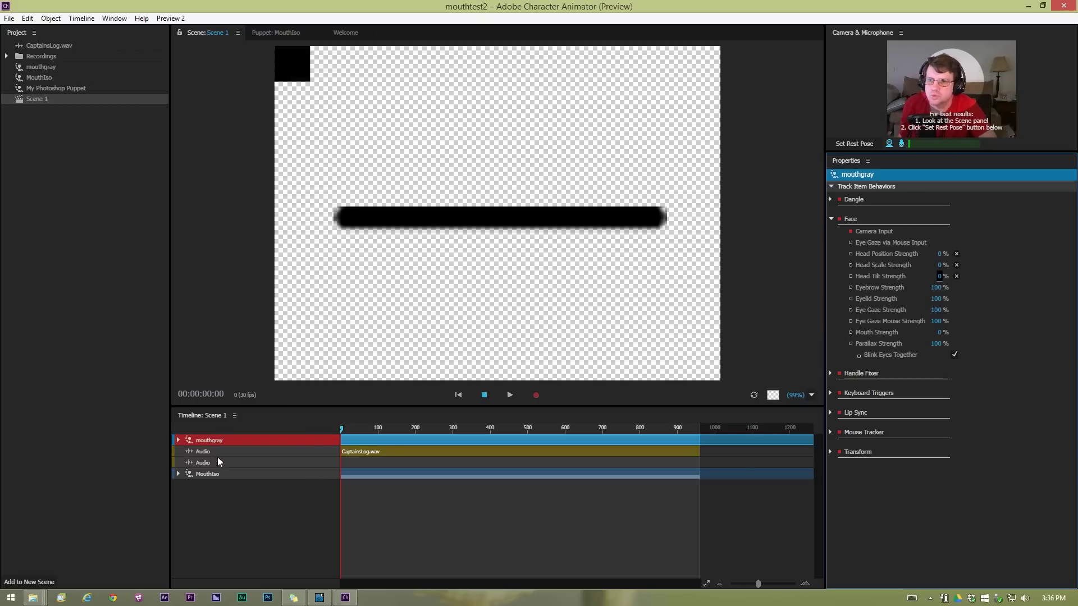
{"action": "left_click", "coordinate": [213, 475]}
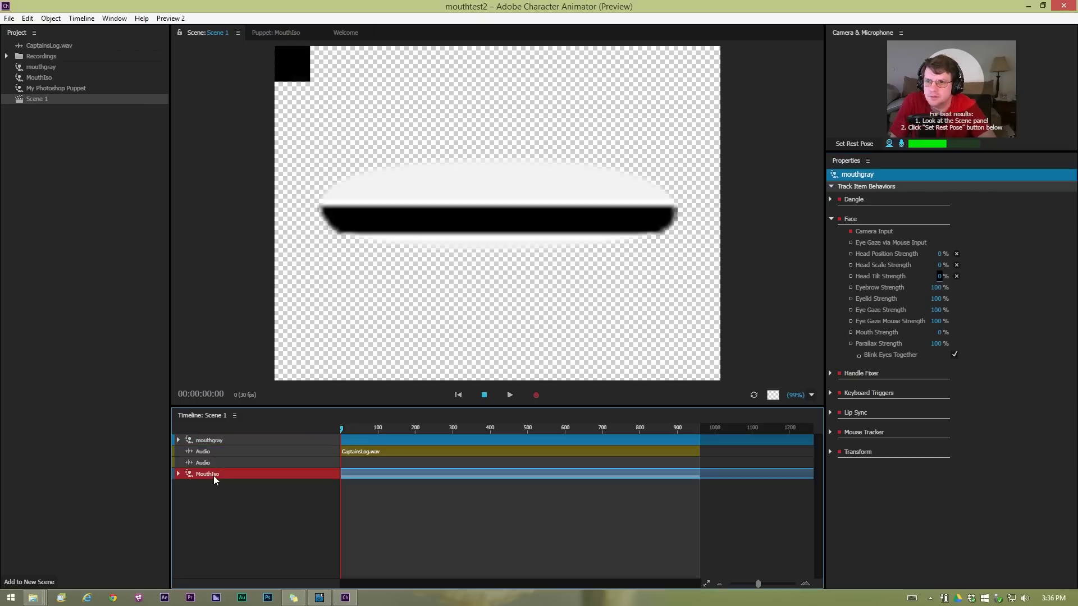
Delete the MouthIso track and resize Scene 1 to 62 × 62 px.
{"action": "key", "text": "Delete"}
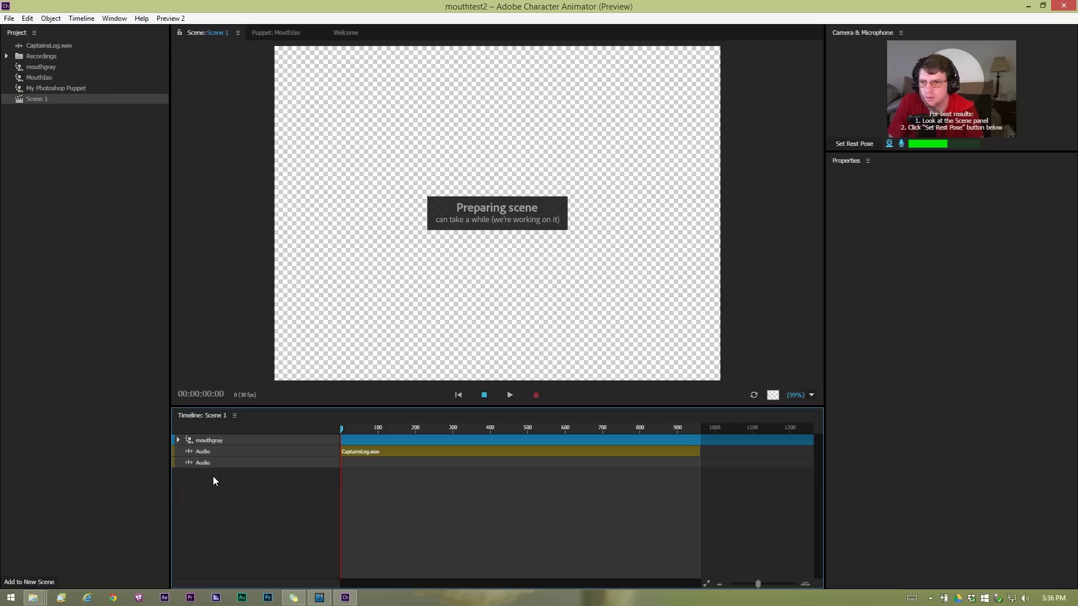
{"action": "left_click", "coordinate": [231, 440]}
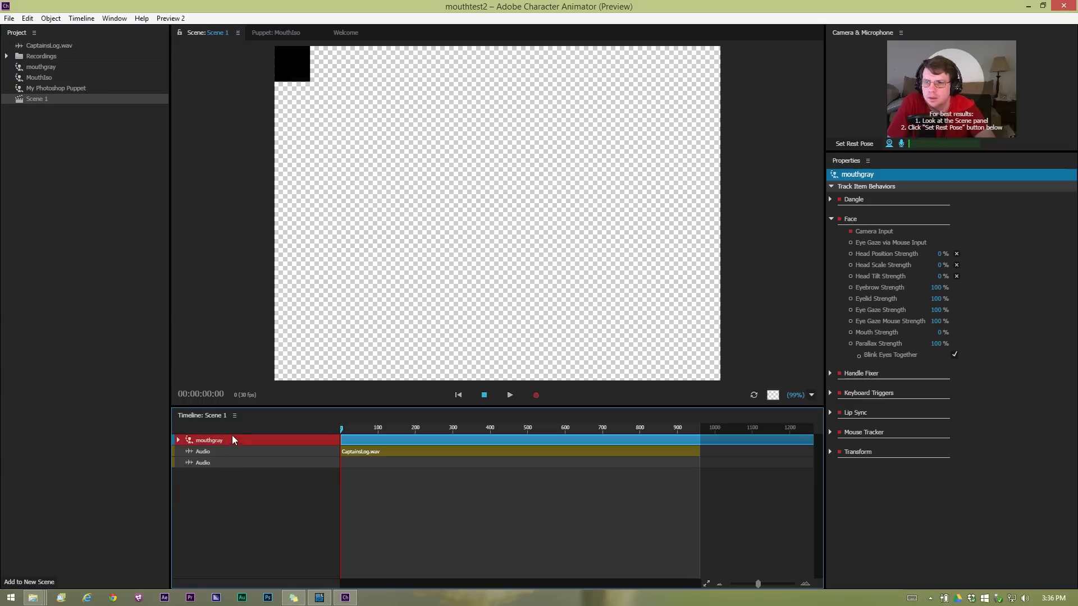
{"action": "left_click", "coordinate": [63, 115]}
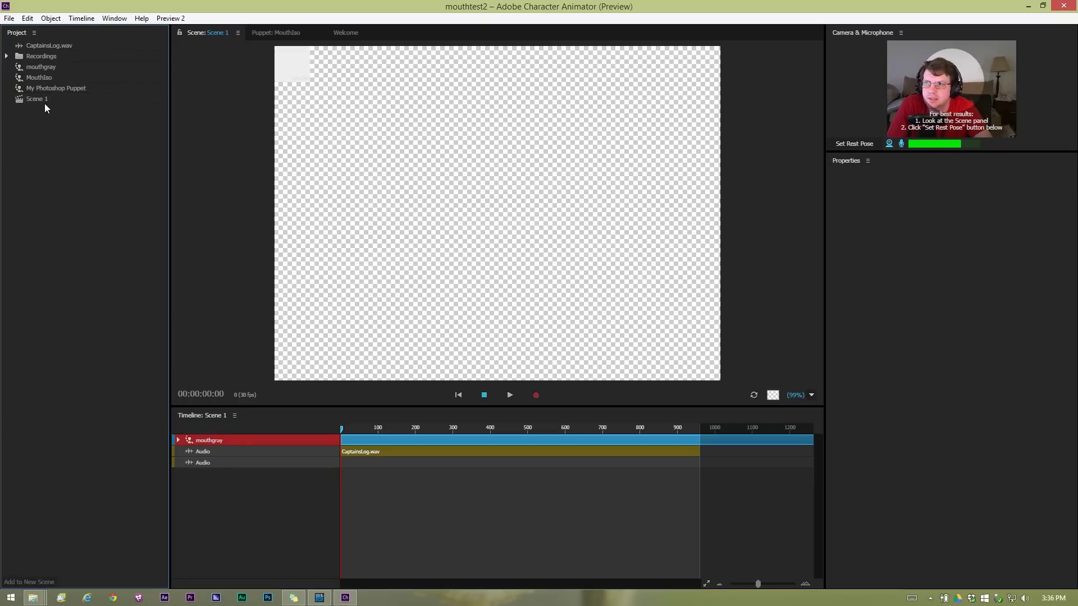
{"action": "left_click", "coordinate": [45, 103]}
{"action": "left_click", "coordinate": [934, 223]}
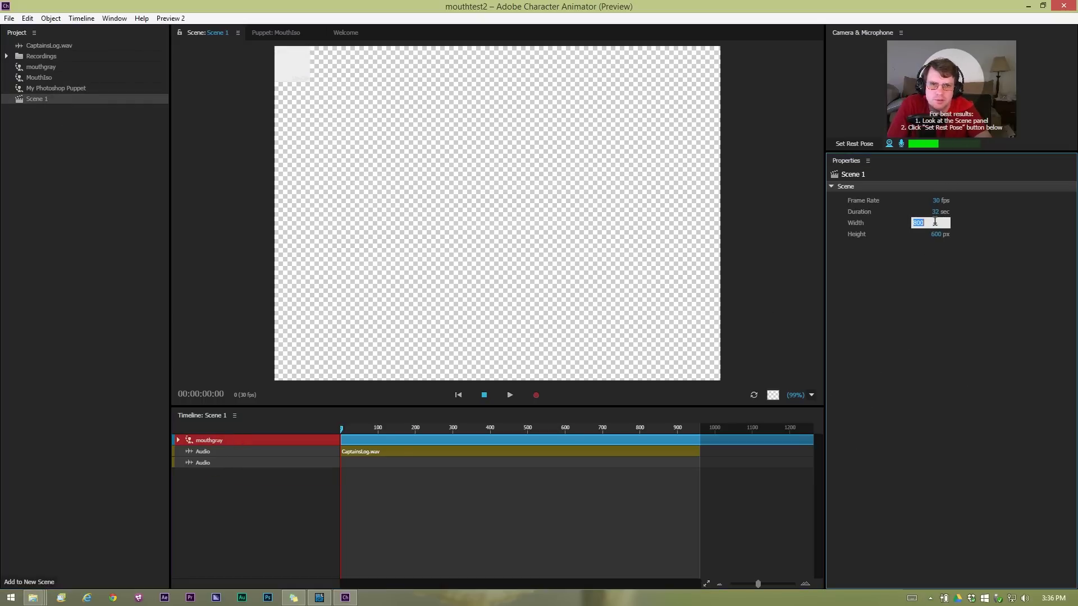
{"action": "type", "text": "62"}
{"action": "key", "text": "Return"}
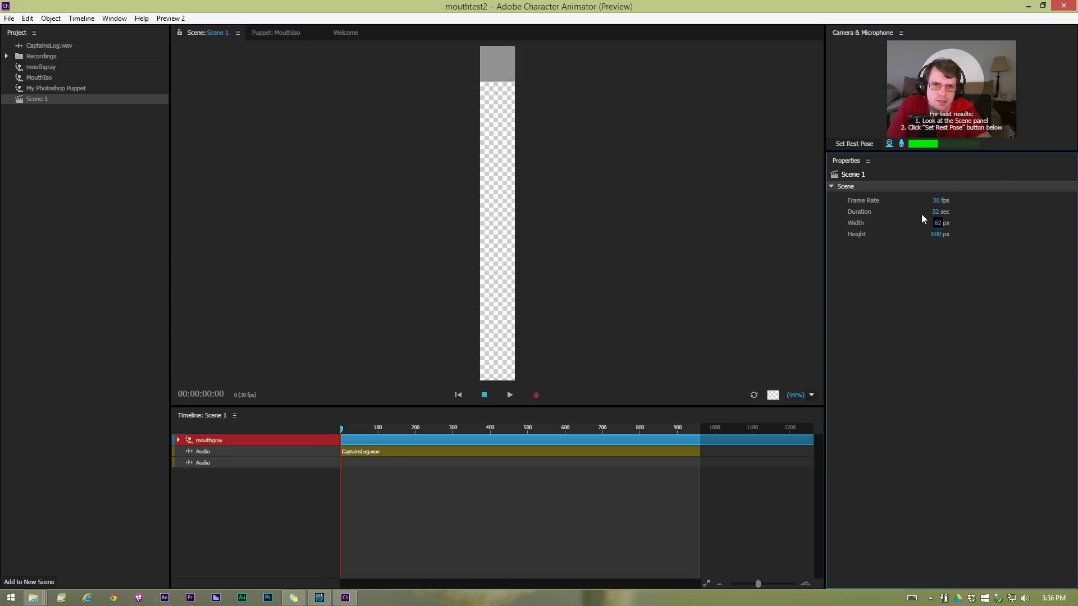
{"action": "left_click", "coordinate": [940, 234]}
{"action": "type", "text": "62"}
{"action": "key", "text": "Return"}
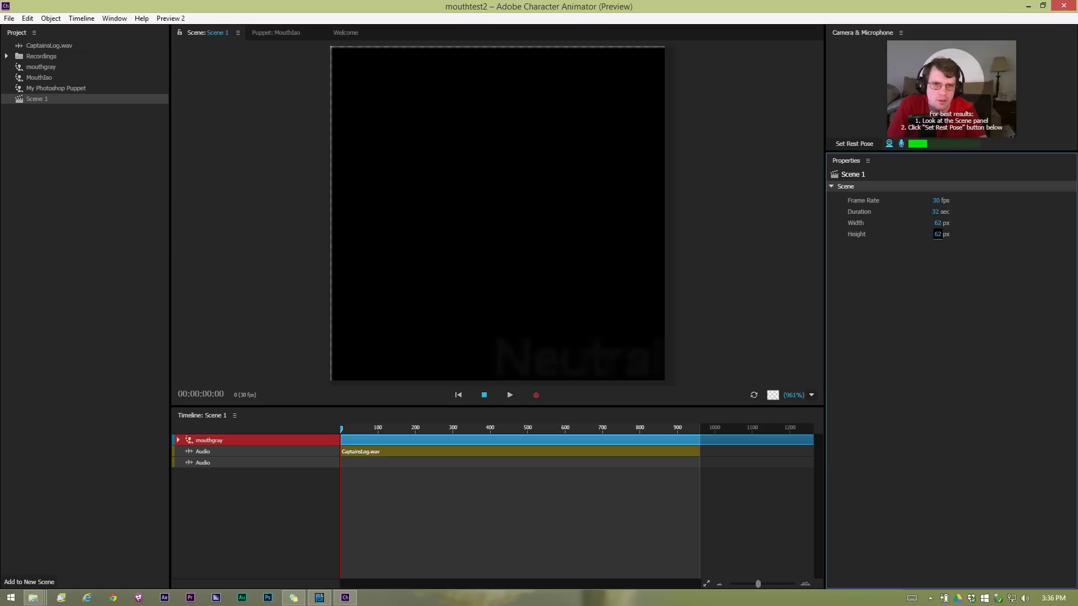
Set mouthgray's Transform Position X and Y to -1 and -1.
{"action": "left_click", "coordinate": [216, 440]}
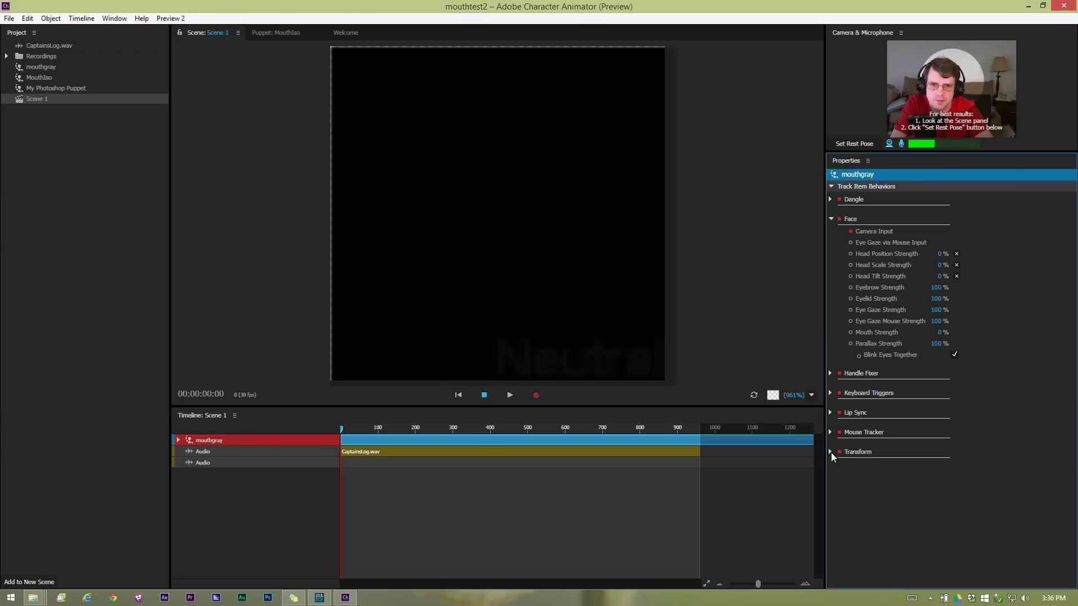
{"action": "left_click", "coordinate": [830, 452]}
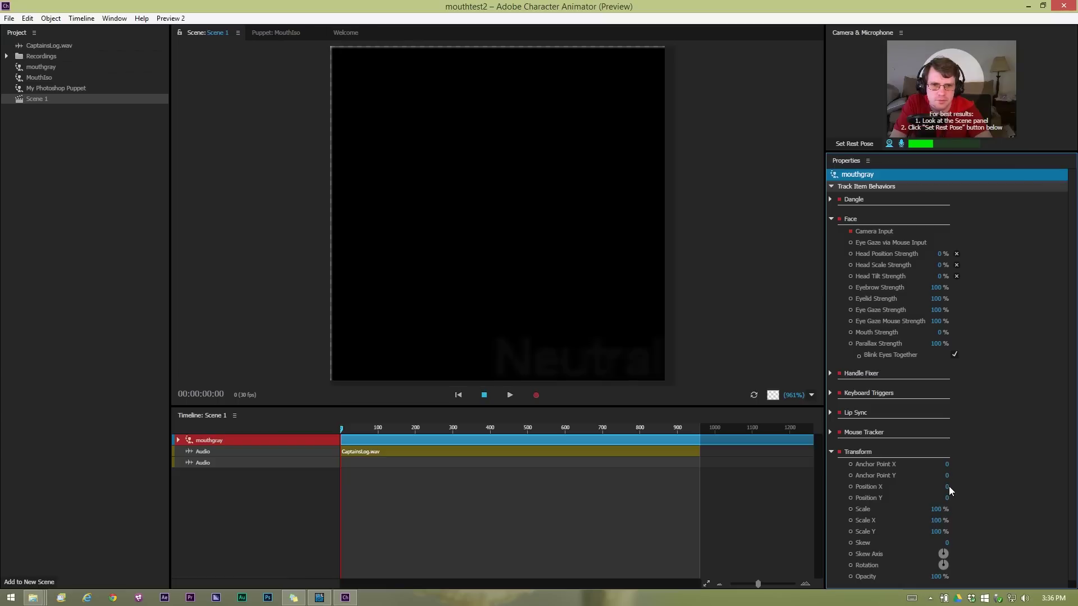
{"action": "left_click", "coordinate": [946, 487]}
{"action": "type", "text": "-1"}
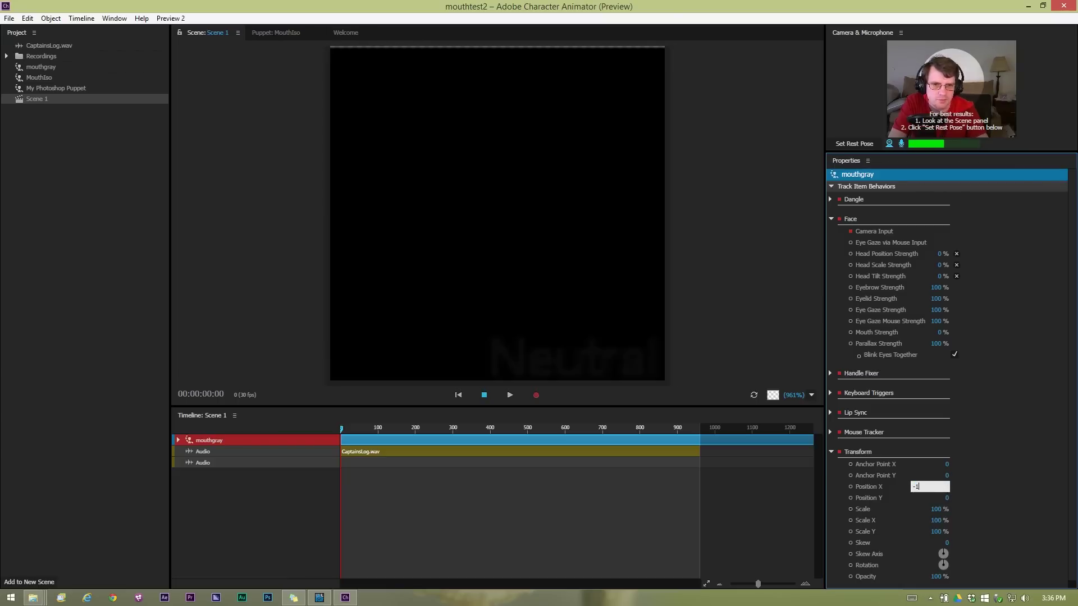
{"action": "key", "text": "Tab"}
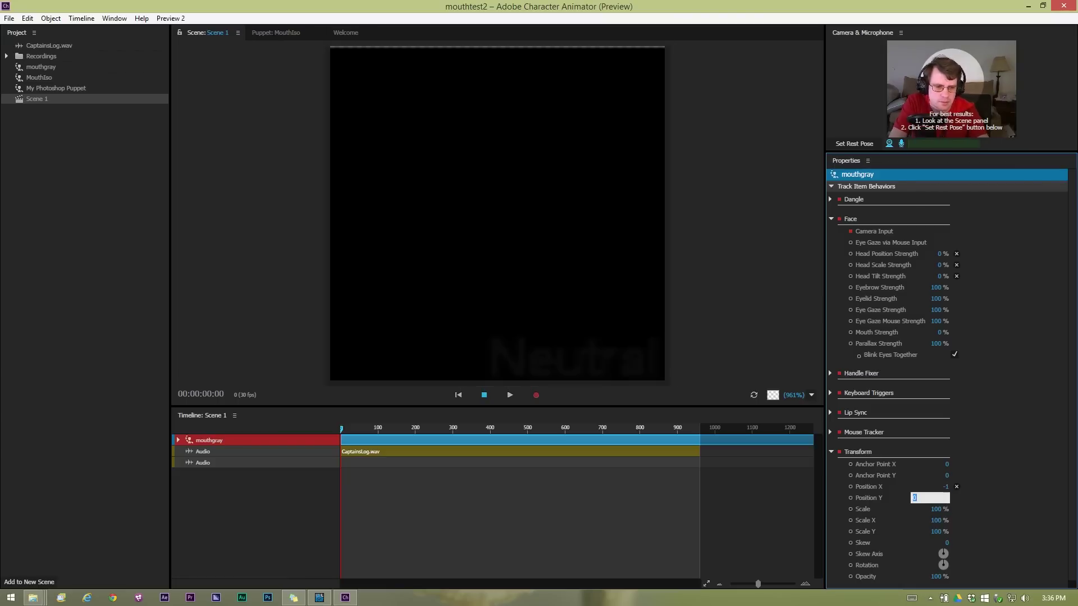
{"action": "type", "text": "-1"}
{"action": "key", "text": "Return"}
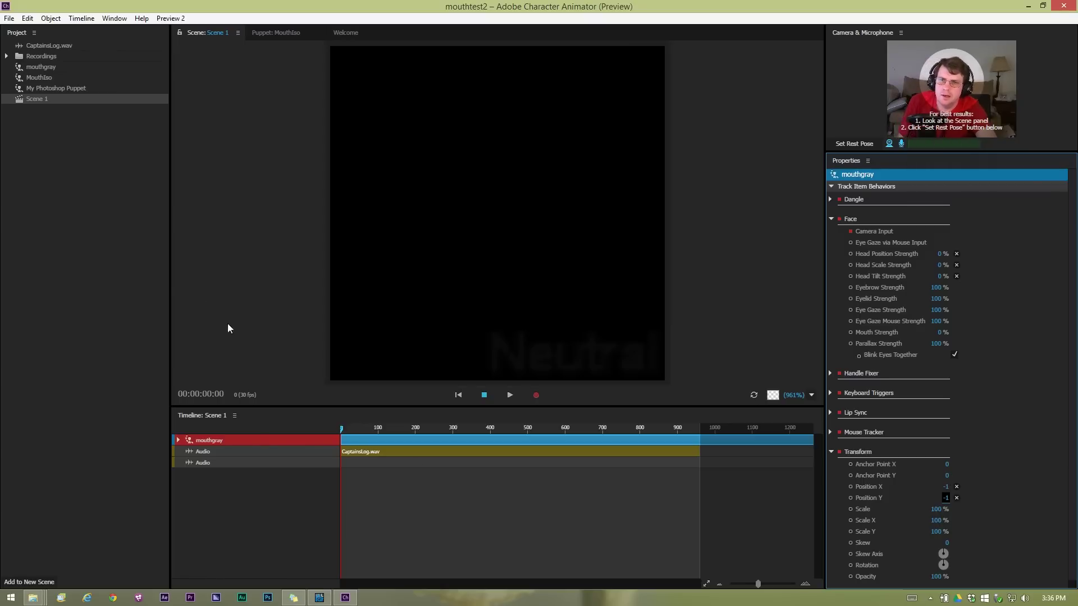
Compute lip sync from the scene audio and wait for it to finish.
{"action": "left_click", "coordinate": [51, 17]}
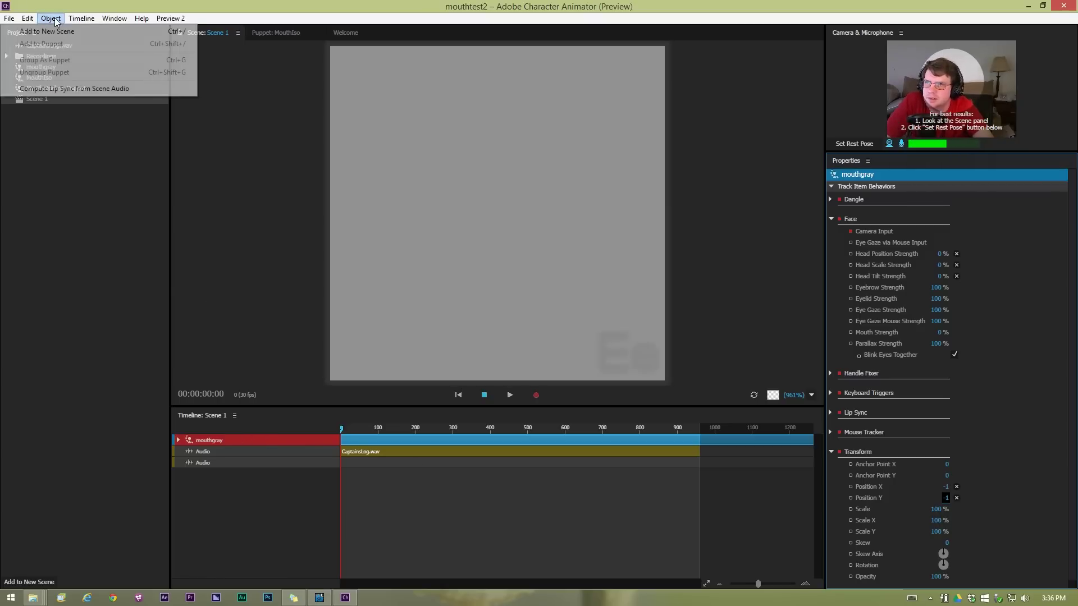
{"action": "left_click", "coordinate": [57, 88]}
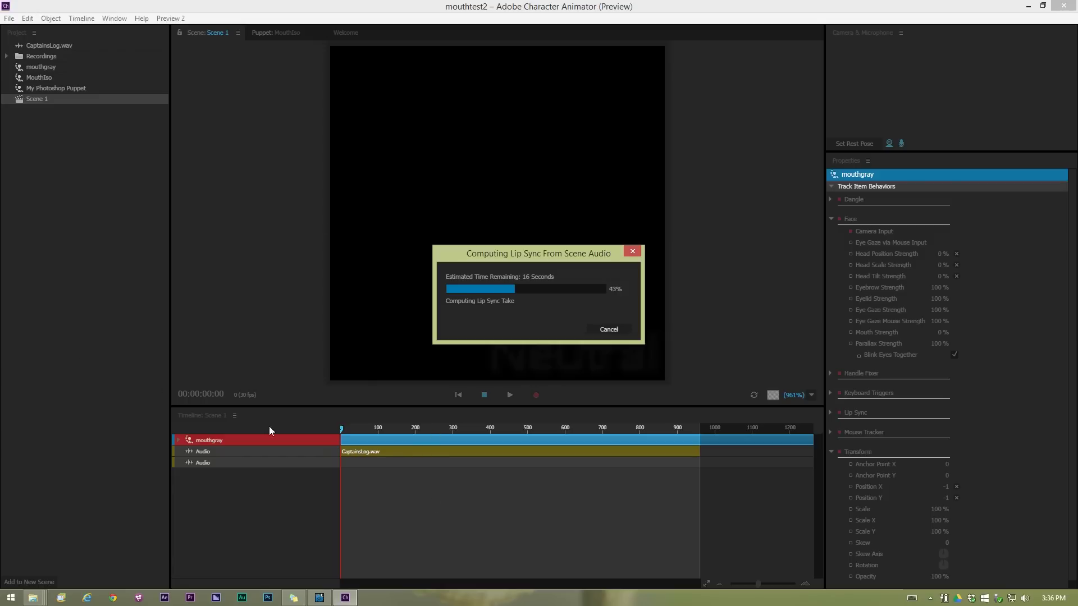
{"action": "left_click", "coordinate": [317, 598]}
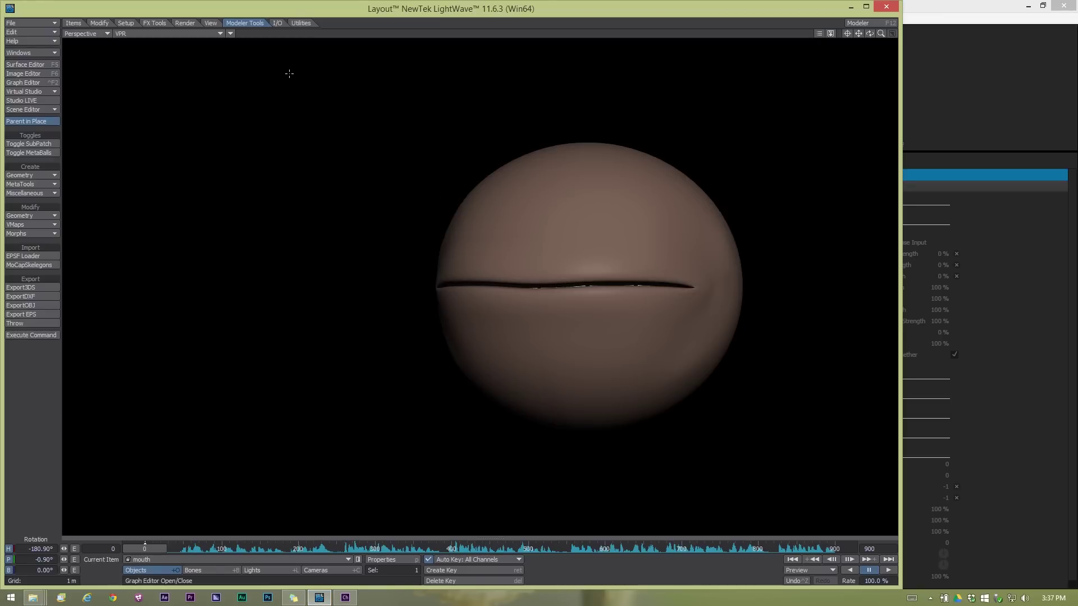
{"action": "left_click", "coordinate": [951, 7]}
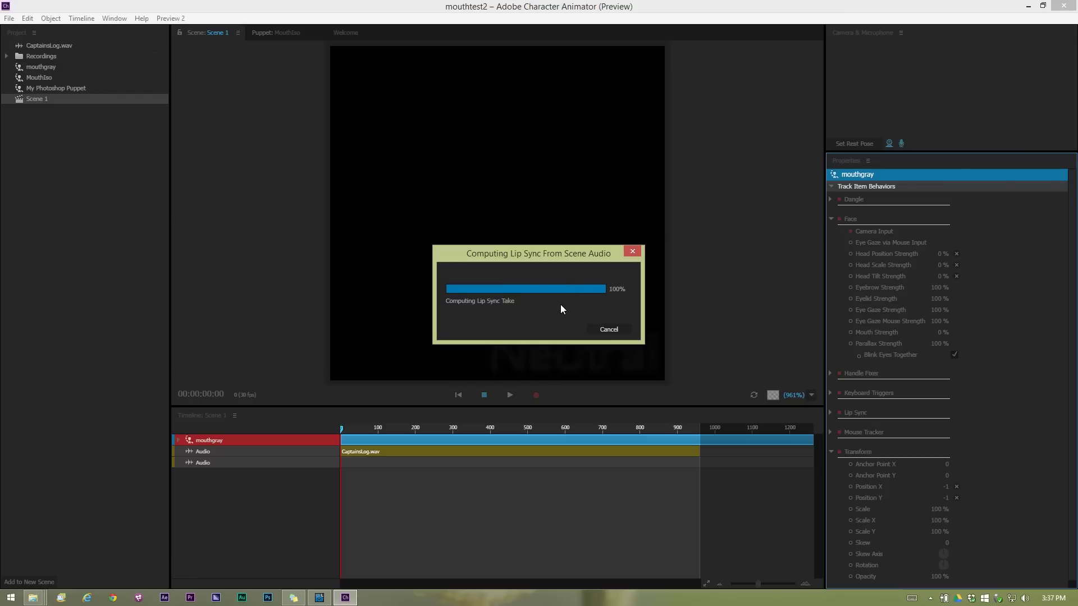
Start a File > Export > Scene export, cancel it, and close Character Animator.
{"action": "left_click", "coordinate": [10, 19]}
{"action": "mouse_move", "coordinate": [50, 168]}
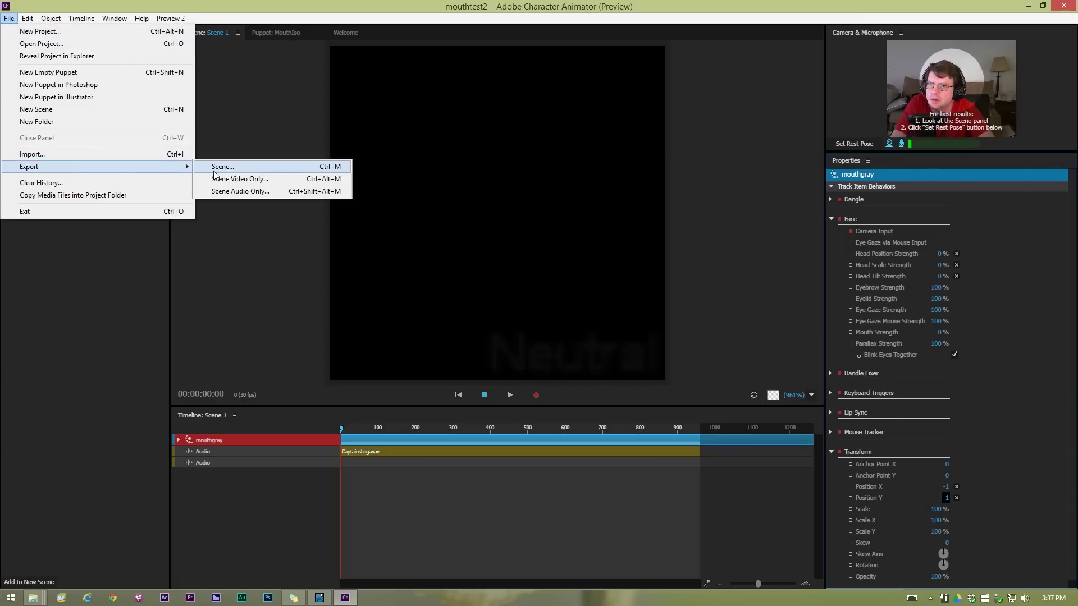
{"action": "left_click", "coordinate": [214, 171]}
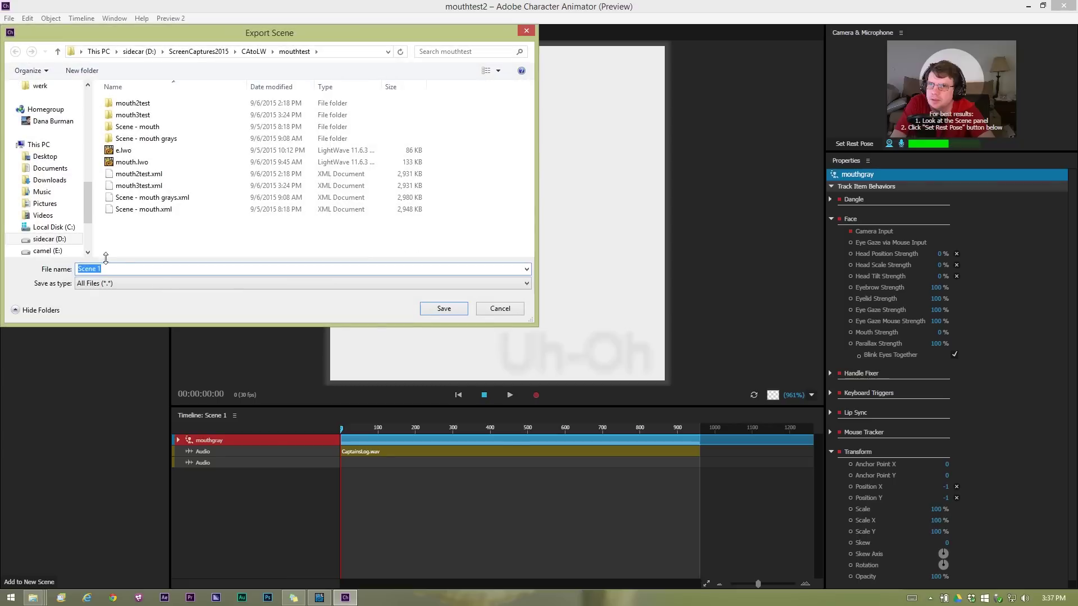
{"action": "left_click", "coordinate": [500, 309]}
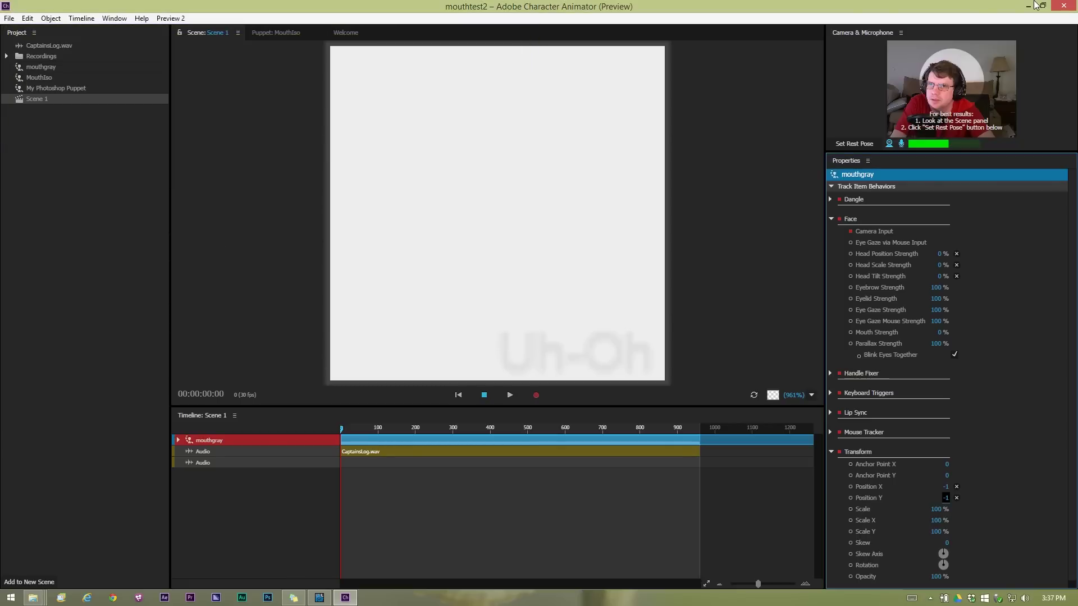
{"action": "left_click", "coordinate": [1066, 6]}
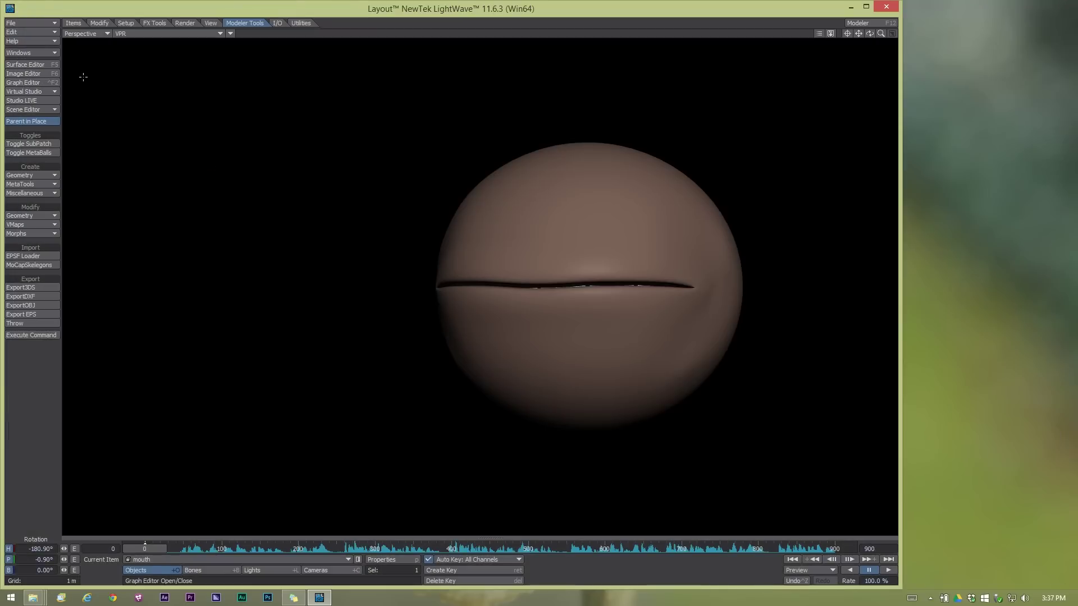
In the Image Editor, load the first PNG from the 'Scene - mouth grays' folder.
{"action": "left_click", "coordinate": [29, 74]}
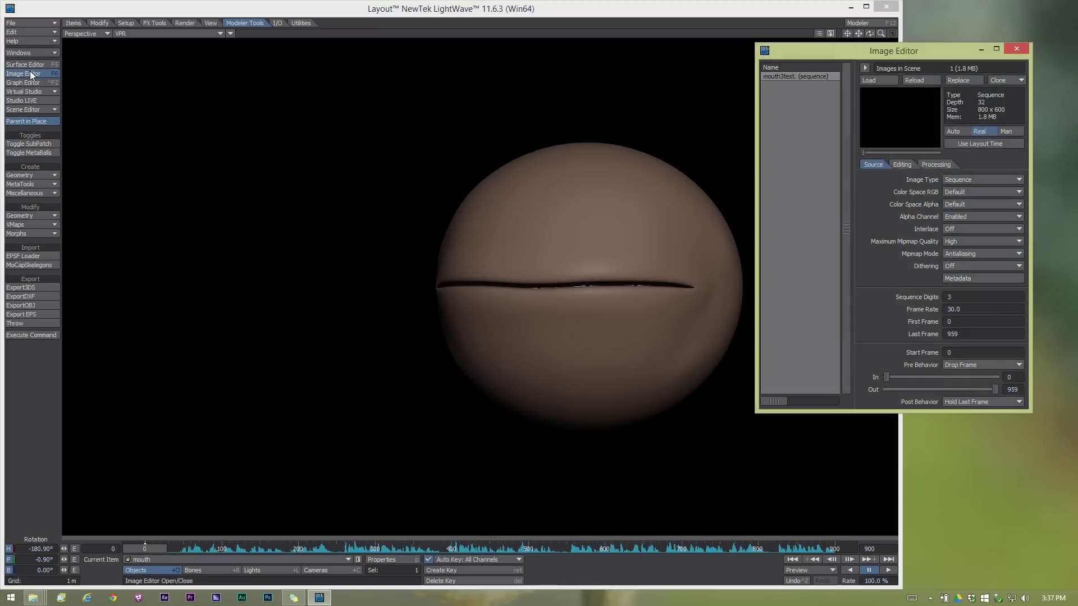
{"action": "left_click", "coordinate": [888, 82]}
{"action": "left_click", "coordinate": [817, 88]}
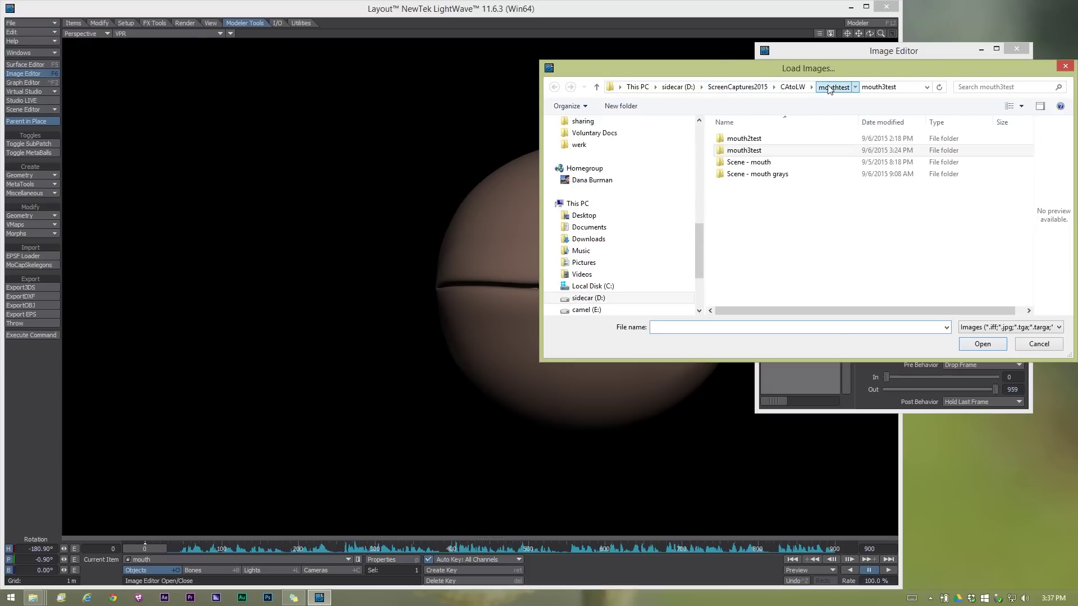
{"action": "double_click", "coordinate": [752, 178]}
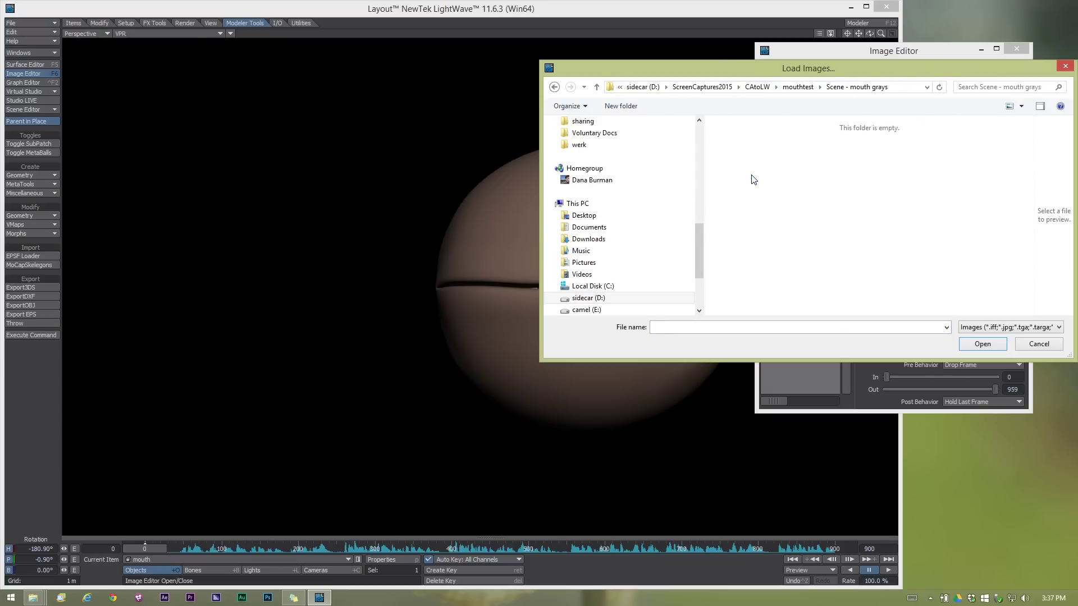
{"action": "left_click", "coordinate": [746, 140]}
{"action": "left_click", "coordinate": [982, 343]}
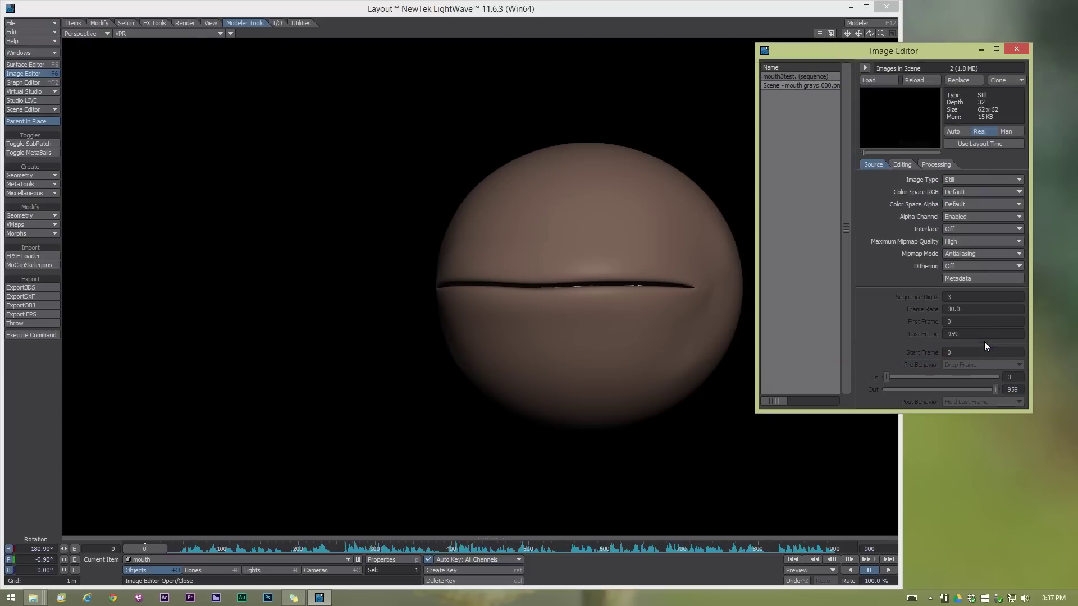
Make it a 30 fps Sequence using Layout Time, then check a later frame.
{"action": "left_click", "coordinate": [978, 182]}
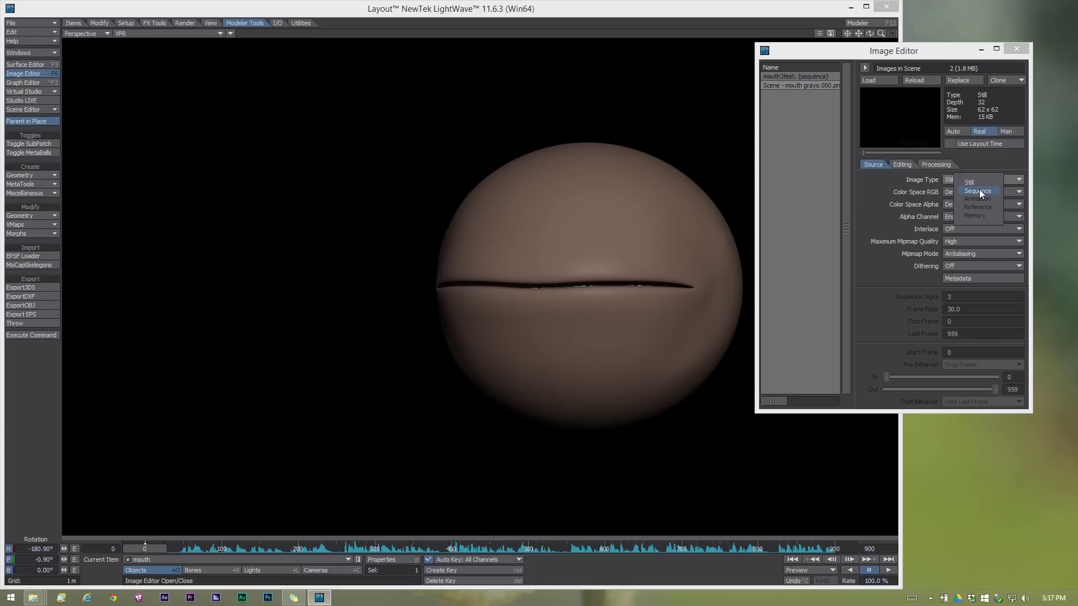
{"action": "left_click", "coordinate": [978, 191]}
{"action": "left_click", "coordinate": [977, 311]}
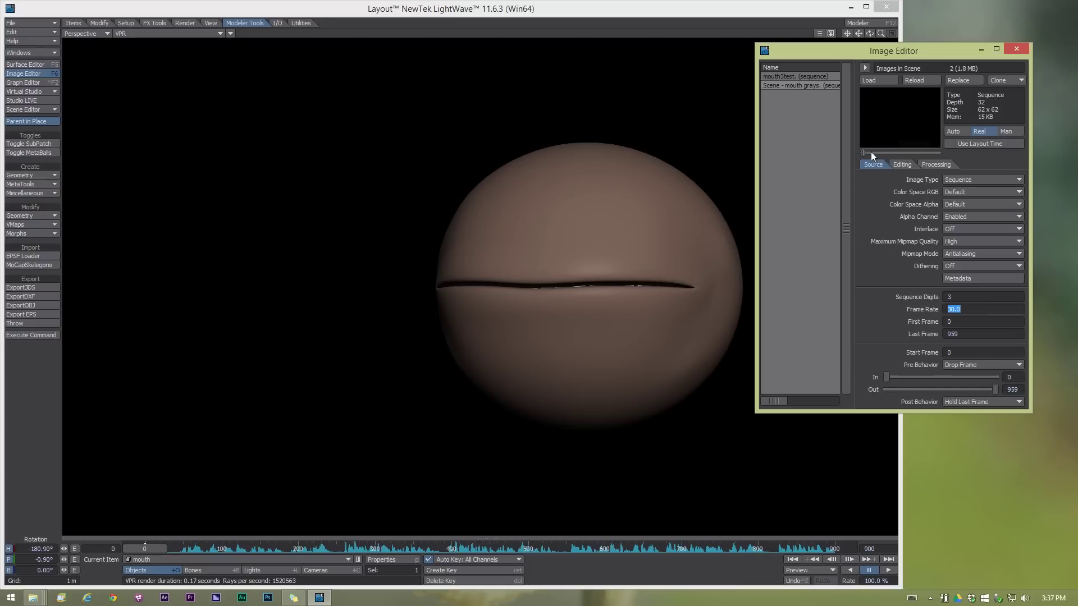
{"action": "mouse_move", "coordinate": [871, 152]}
{"action": "left_mouse_down"}
{"action": "mouse_move", "coordinate": [919, 160]}
{"action": "mouse_move", "coordinate": [884, 168]}
{"action": "left_mouse_up"}
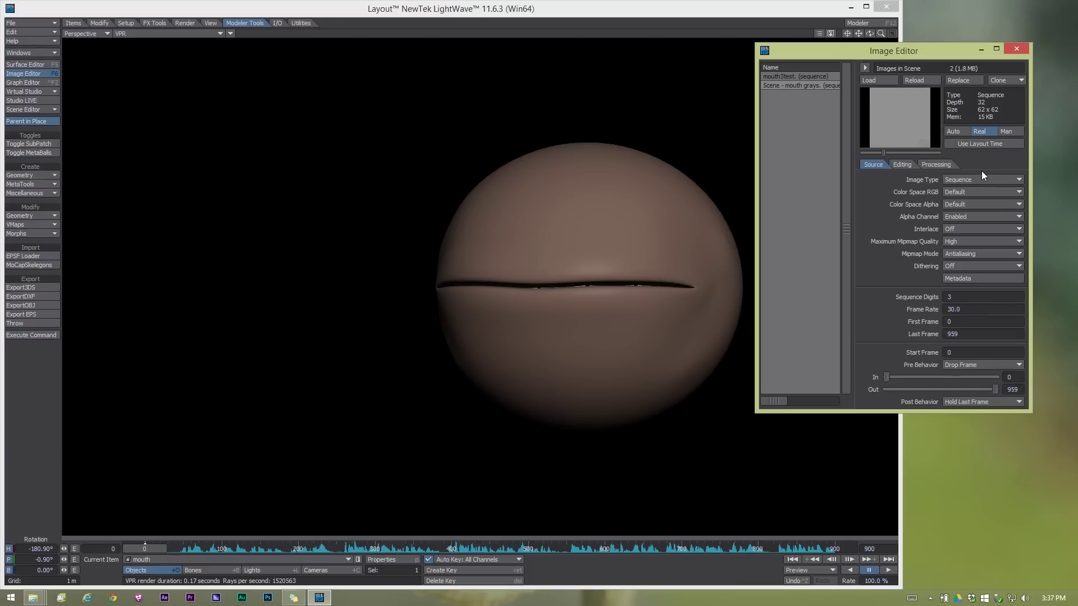
{"action": "left_click", "coordinate": [978, 147]}
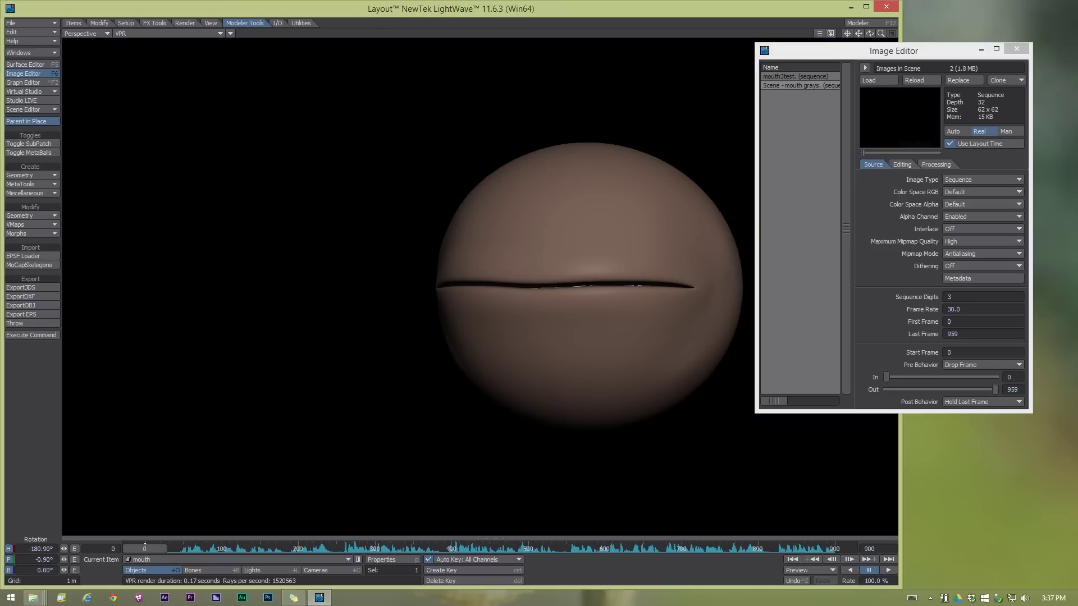
{"action": "left_click_drag", "start_coordinate": [131, 541], "coordinate": [309, 548]}
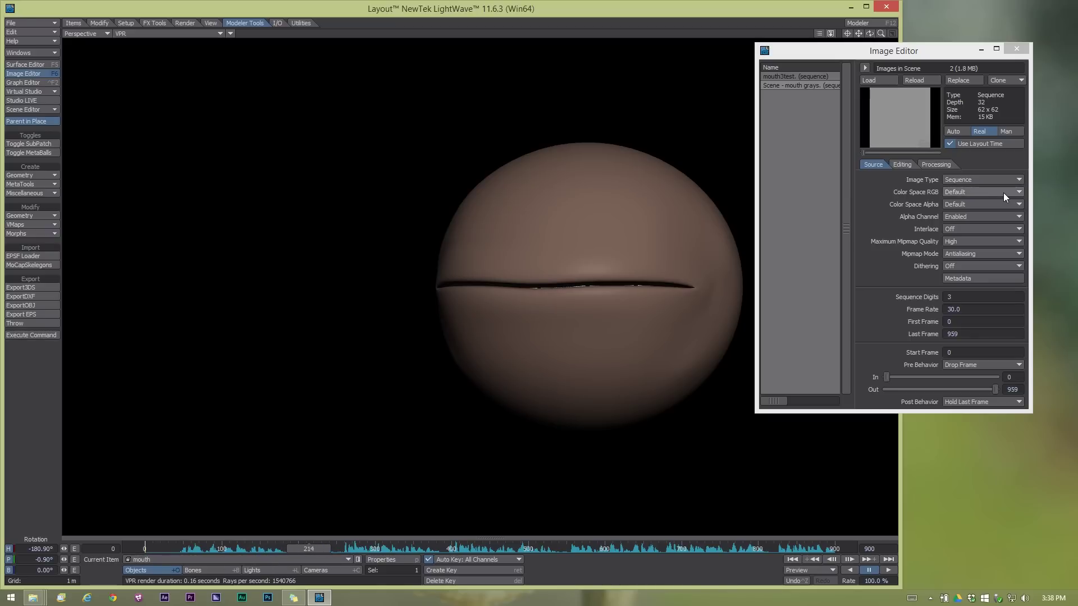
{"action": "left_click", "coordinate": [1017, 49]}
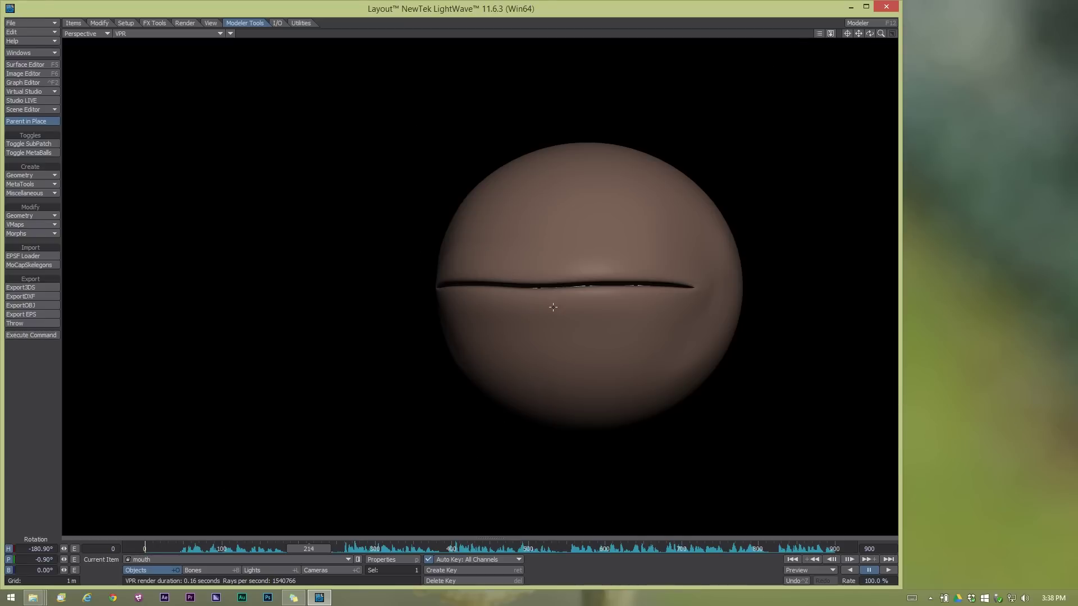
Remove the mouth's Morph Mixer displacement and enable Edit Nodes displacement.
{"action": "left_click", "coordinate": [409, 559]}
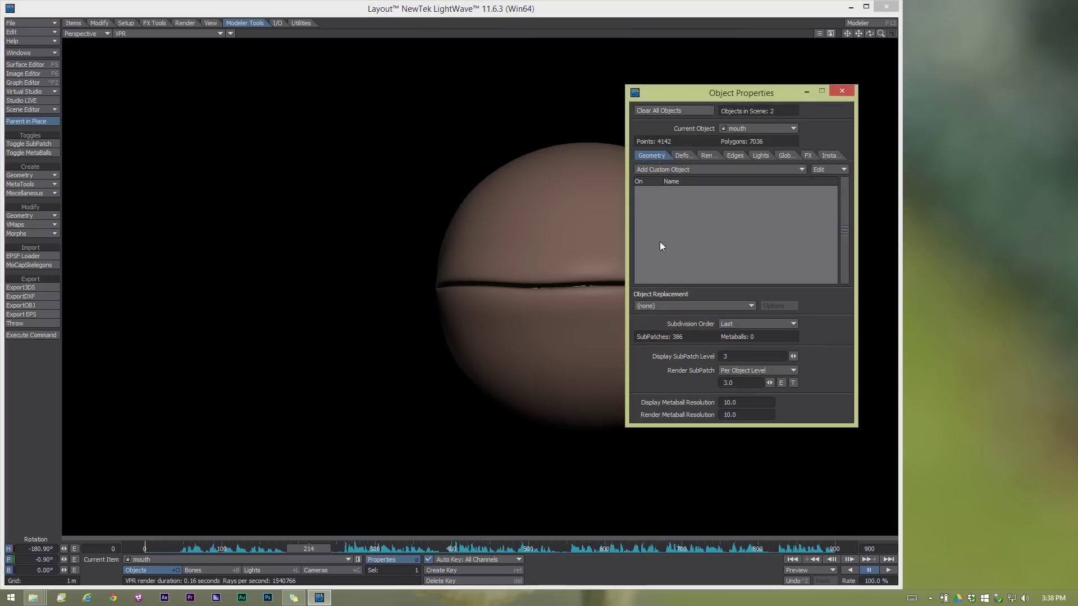
{"action": "left_click", "coordinate": [686, 155]}
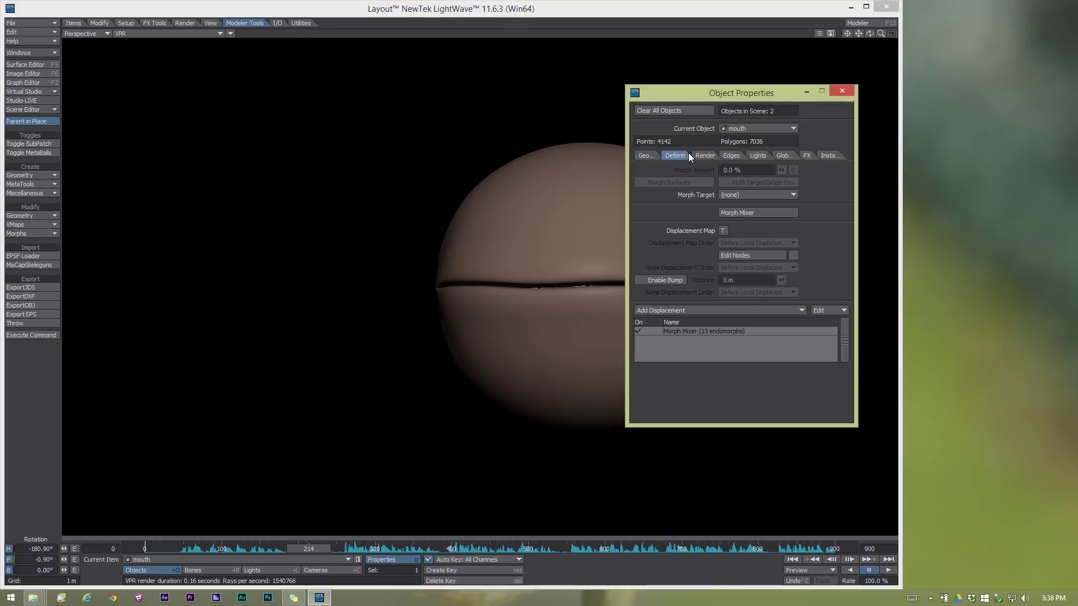
{"action": "right_click", "coordinate": [702, 332]}
{"action": "left_click", "coordinate": [709, 368]}
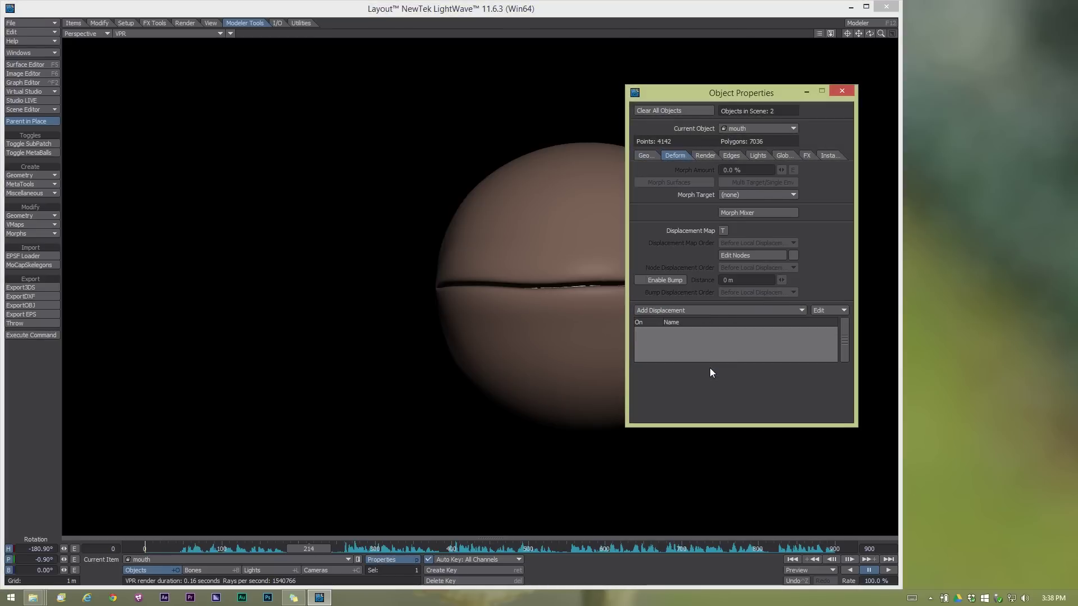
{"action": "left_click", "coordinate": [793, 256]}
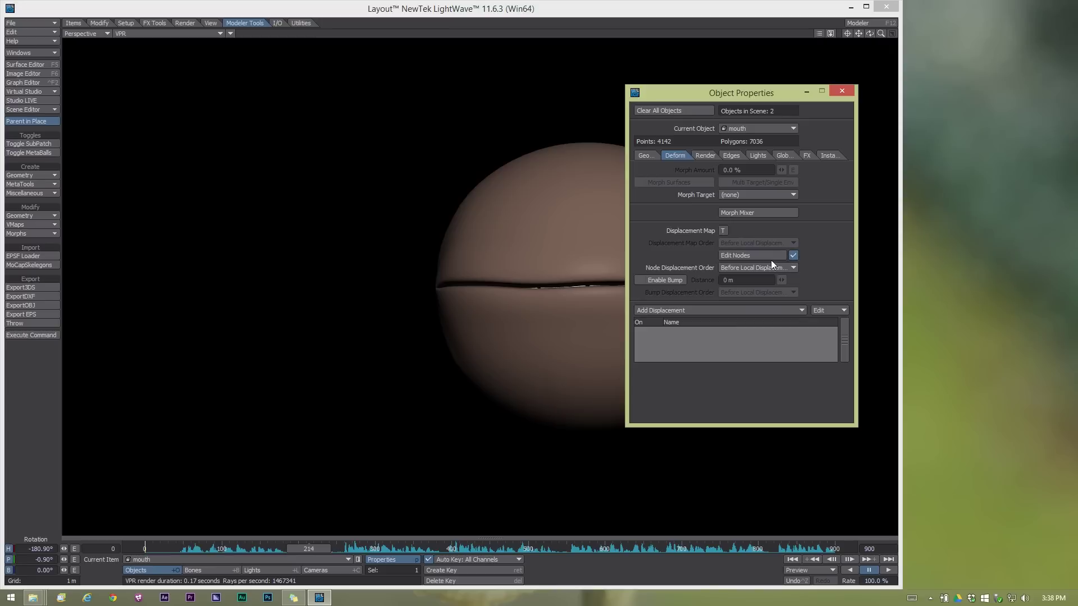
{"action": "left_click", "coordinate": [764, 255]}
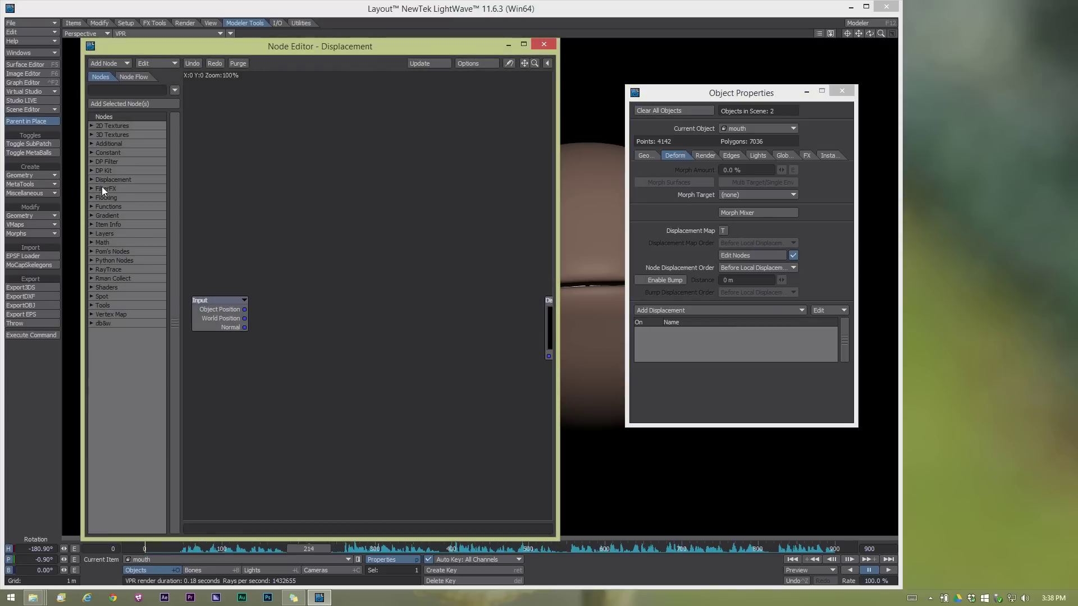
Add a Gradient node and an Image node to the displacement network.
{"action": "left_click", "coordinate": [91, 215]}
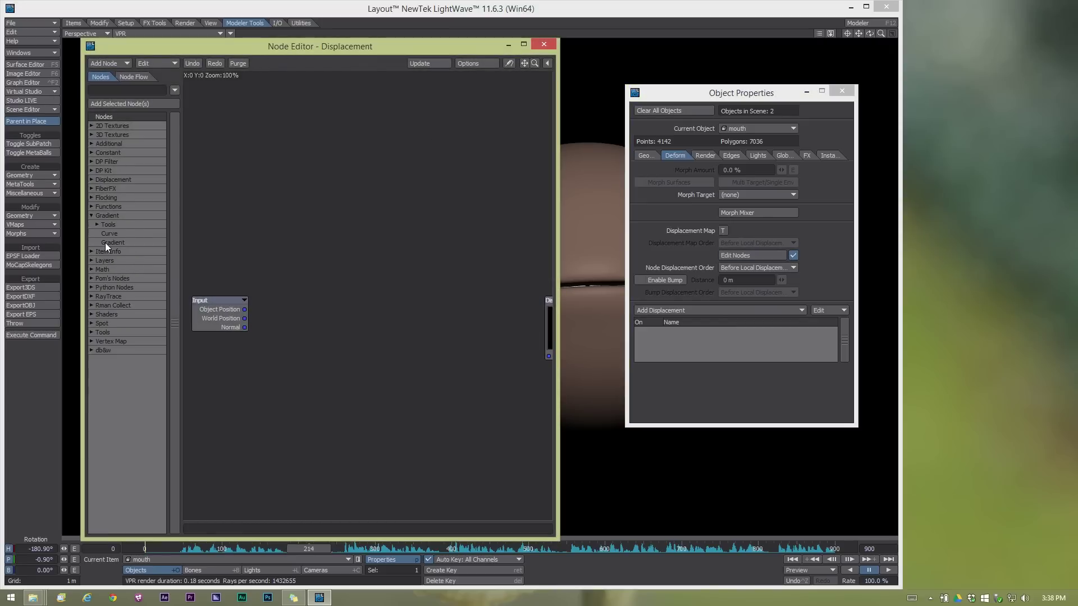
{"action": "double_click", "coordinate": [106, 242]}
{"action": "left_click_drag", "start_coordinate": [380, 305], "coordinate": [498, 314]}
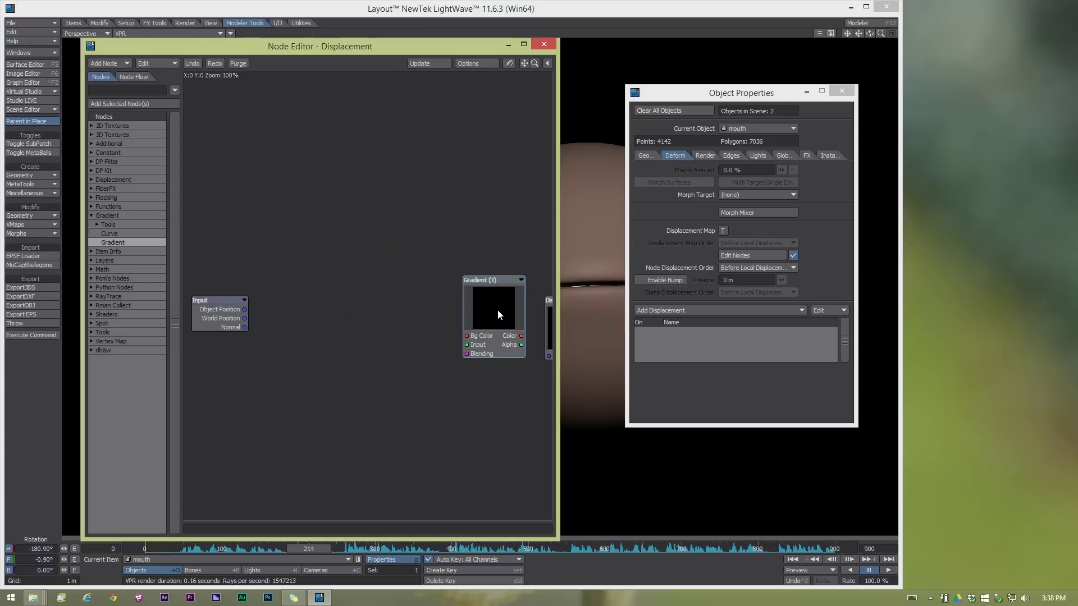
{"action": "left_click", "coordinate": [92, 125]}
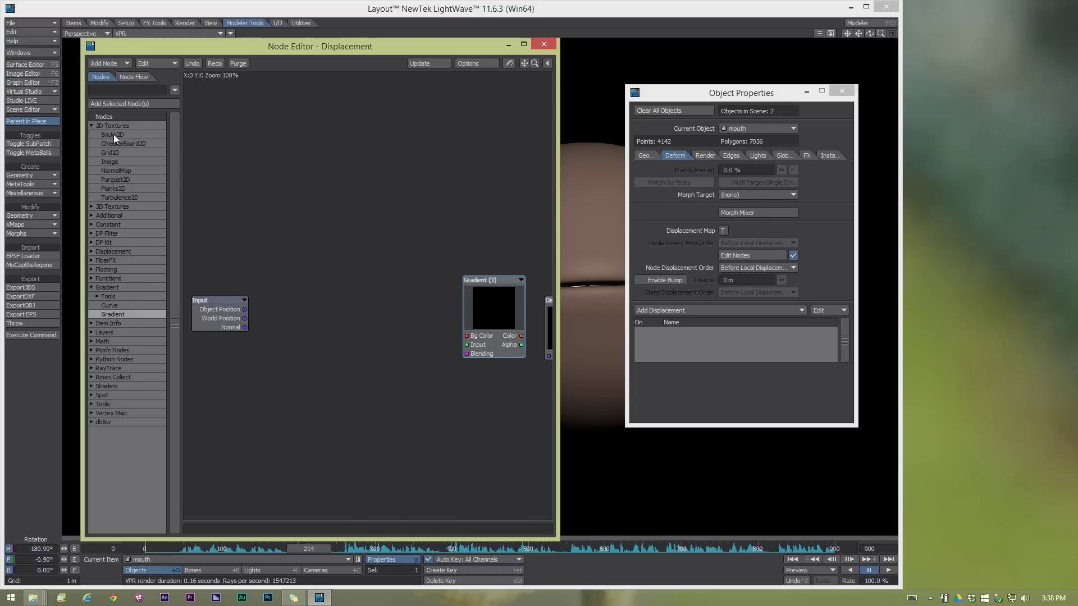
{"action": "double_click", "coordinate": [113, 162]}
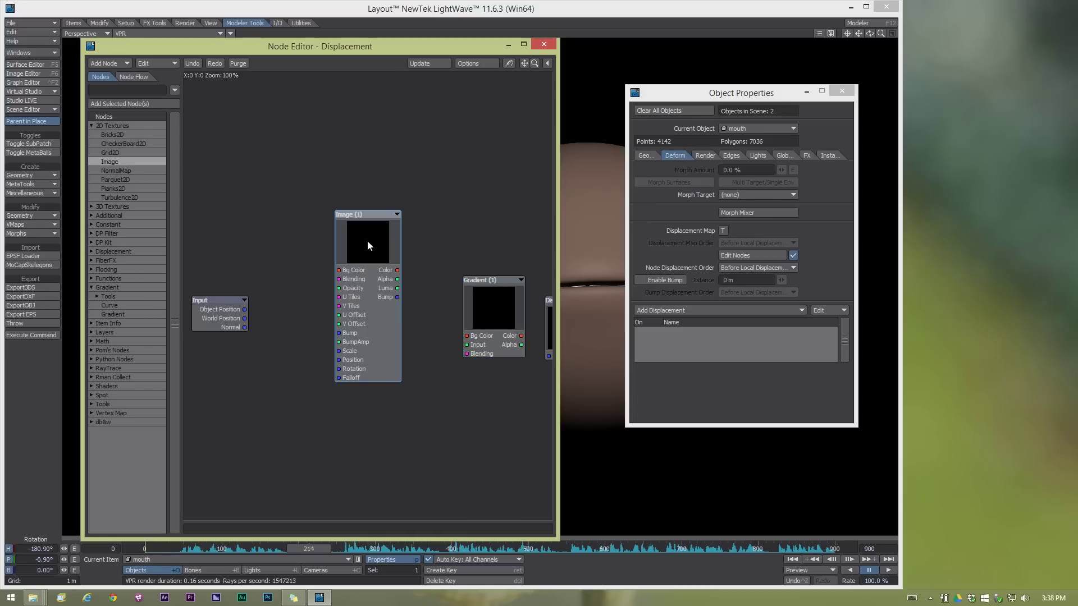
{"action": "left_click_drag", "start_coordinate": [367, 240], "coordinate": [375, 155]}
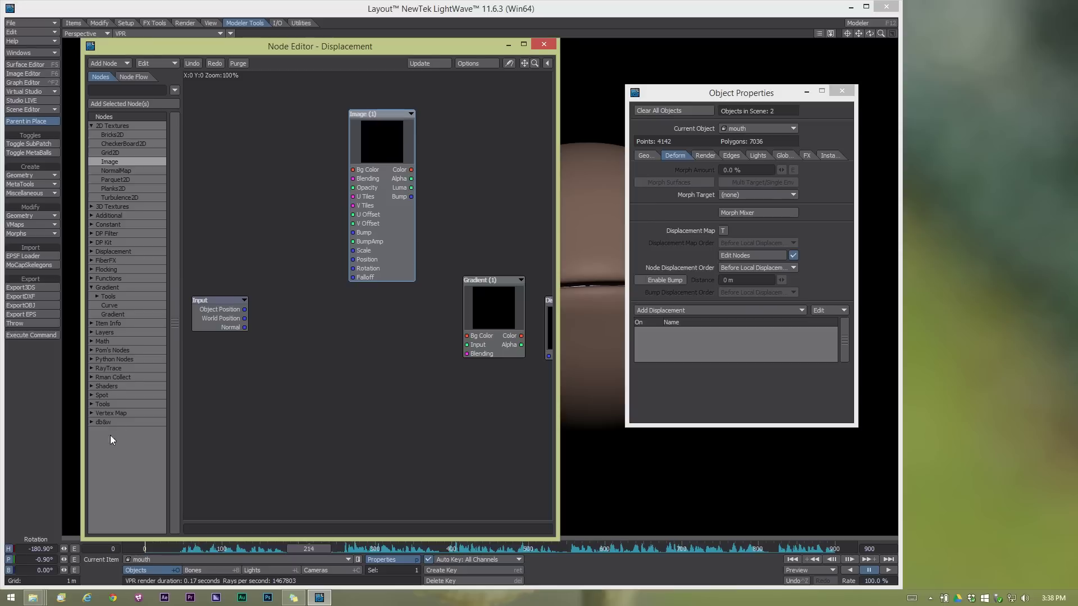
Add a Morph Map node and set its Vertex Map to Neutral.
{"action": "left_click", "coordinate": [90, 412]}
{"action": "left_click", "coordinate": [113, 419]}
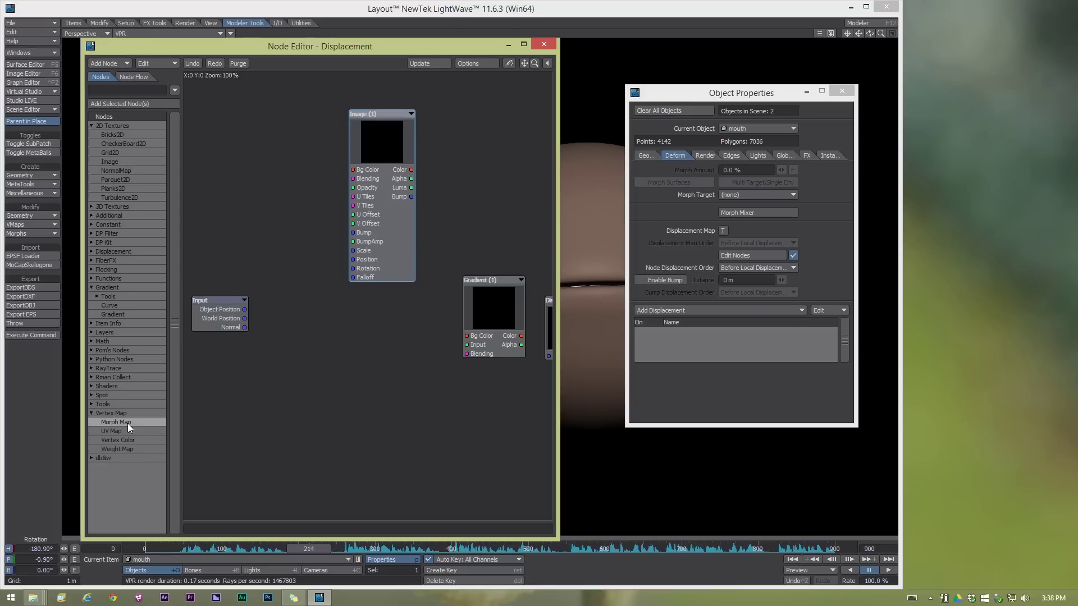
{"action": "double_click", "coordinate": [127, 423]}
{"action": "left_click_drag", "start_coordinate": [360, 306], "coordinate": [315, 373]}
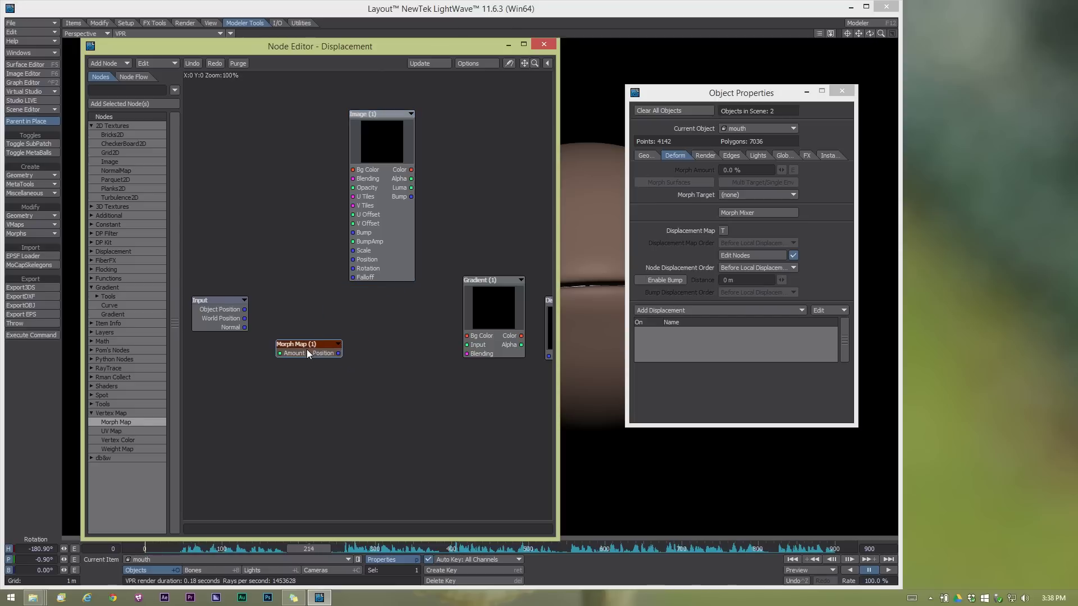
{"action": "double_click", "coordinate": [308, 352]}
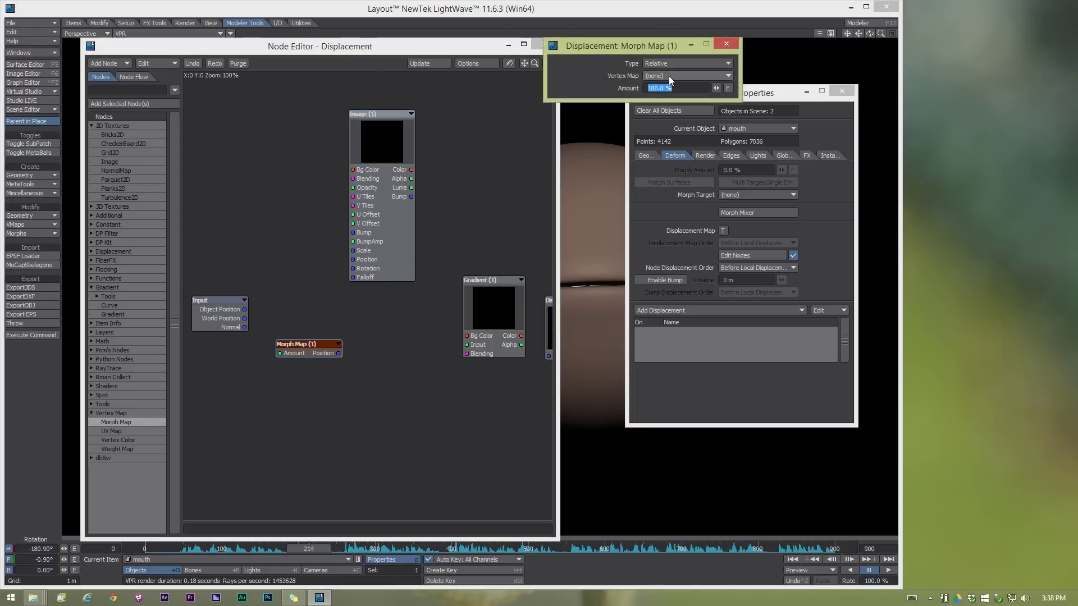
{"action": "left_click", "coordinate": [668, 76]}
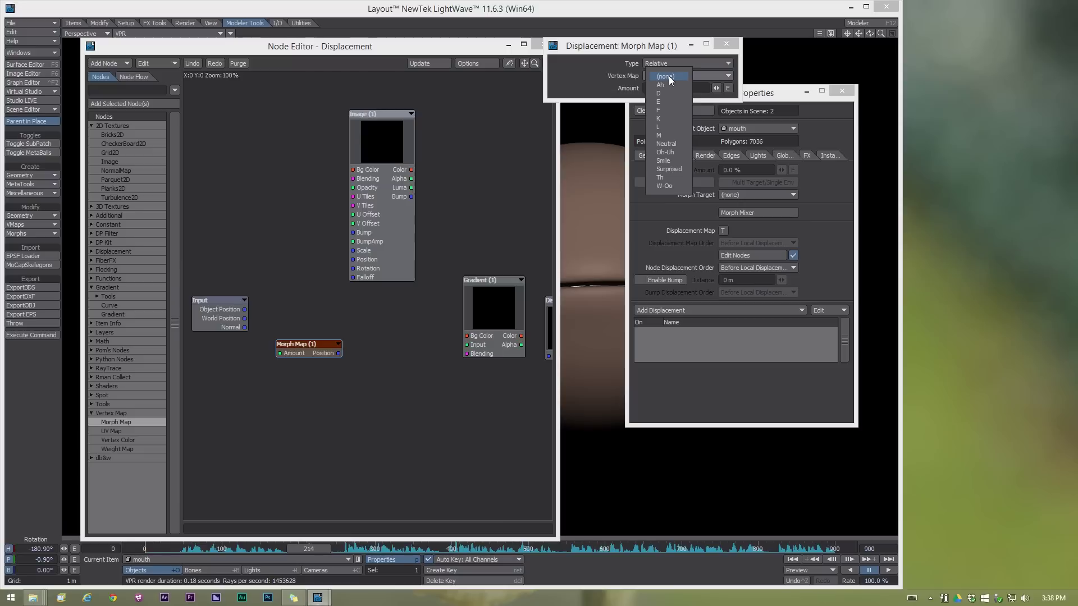
{"action": "left_click", "coordinate": [666, 144]}
{"action": "left_click", "coordinate": [267, 598]}
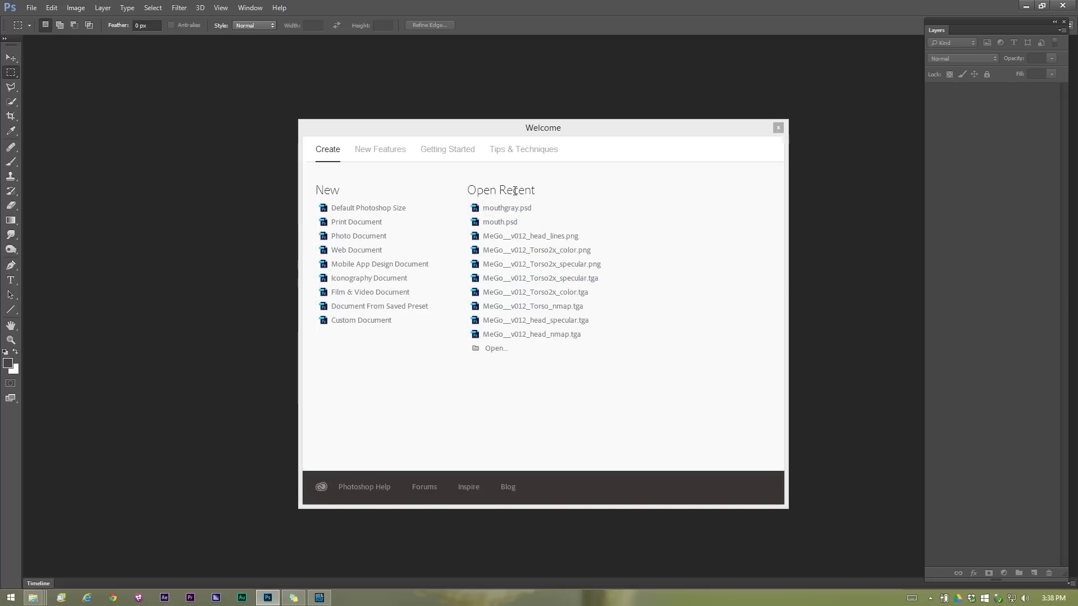
Open mouthgray.psd from Photoshop's recent files, then return to LightWave Layout.
{"action": "left_click", "coordinate": [510, 212]}
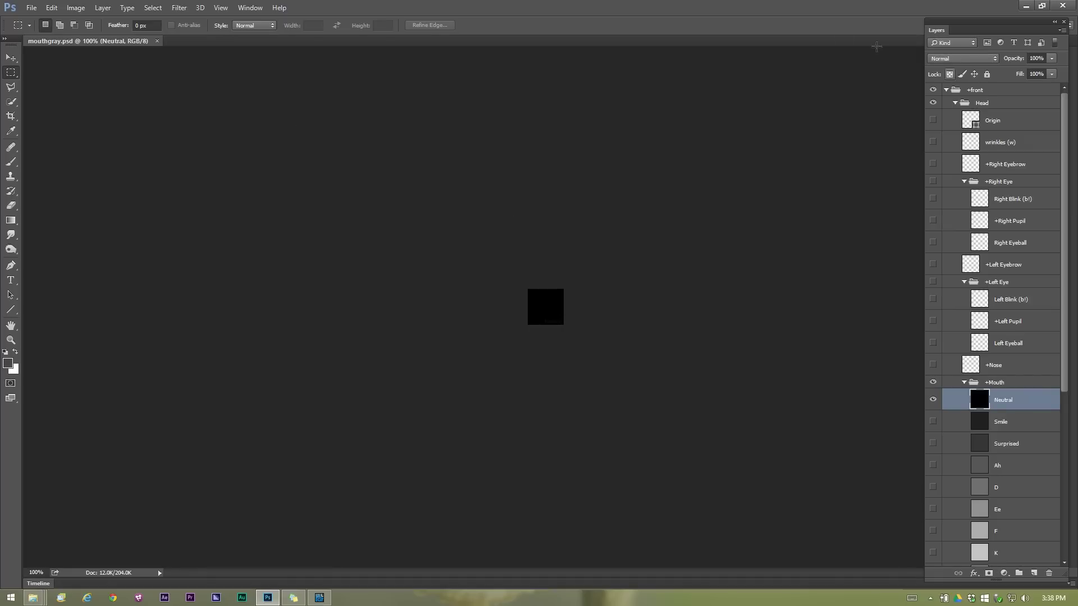
{"action": "key", "text": "alt+Tab"}
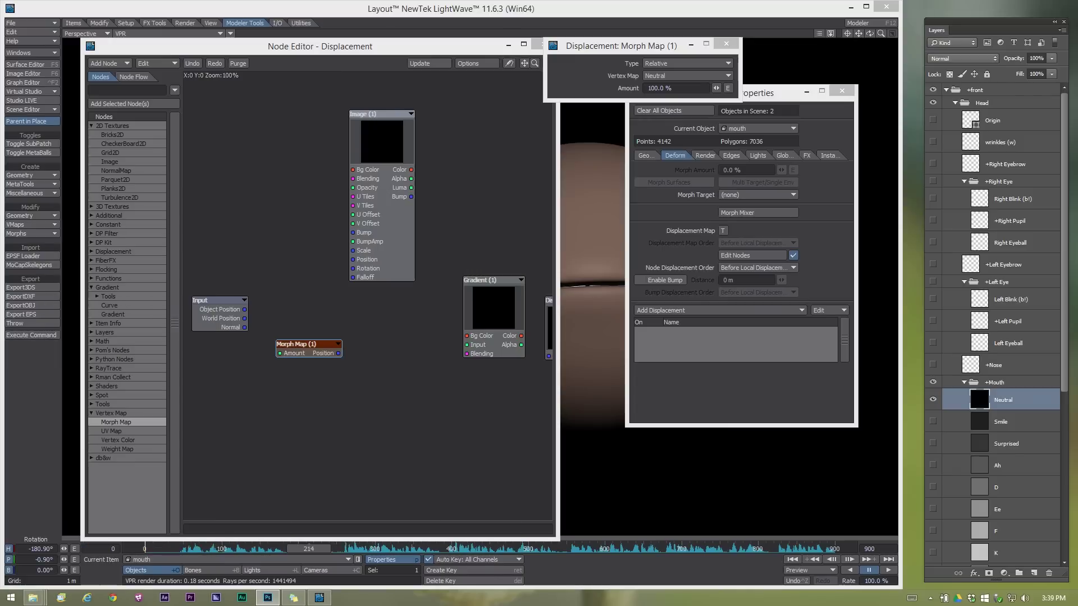
Wire Image Luma into Gradient Input and Gradient Color into Displacement, tidying the nodes.
{"action": "left_click_drag", "start_coordinate": [978, 27], "coordinate": [965, 19]}
{"action": "left_click_drag", "start_coordinate": [1055, 198], "coordinate": [1064, 317]}
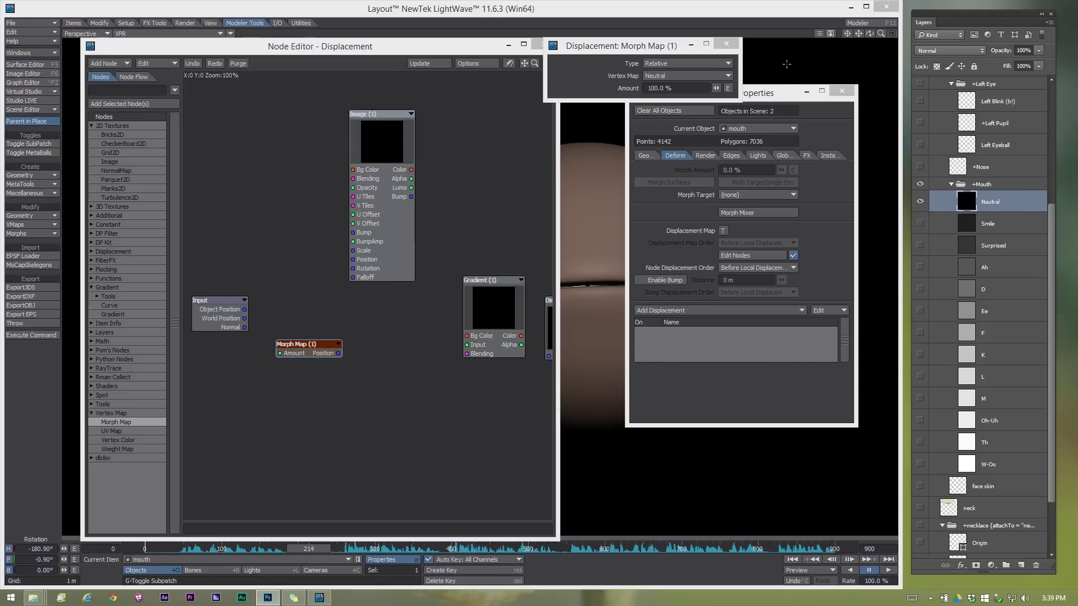
{"action": "left_click_drag", "start_coordinate": [772, 95], "coordinate": [739, 178]}
{"action": "left_click_drag", "start_coordinate": [511, 314], "coordinate": [495, 271]}
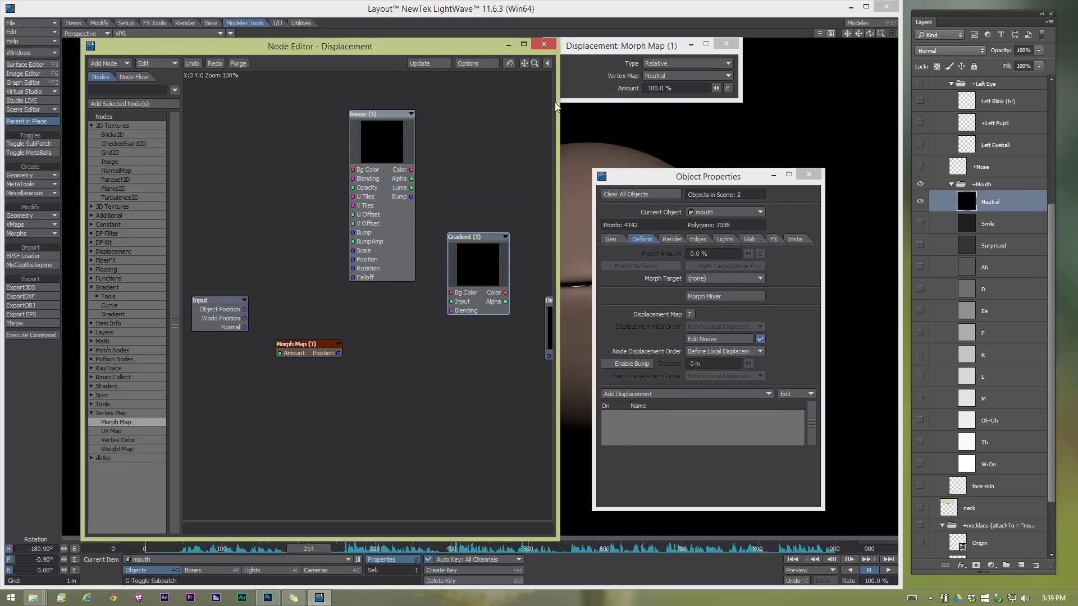
{"action": "left_click_drag", "start_coordinate": [556, 134], "coordinate": [663, 133]}
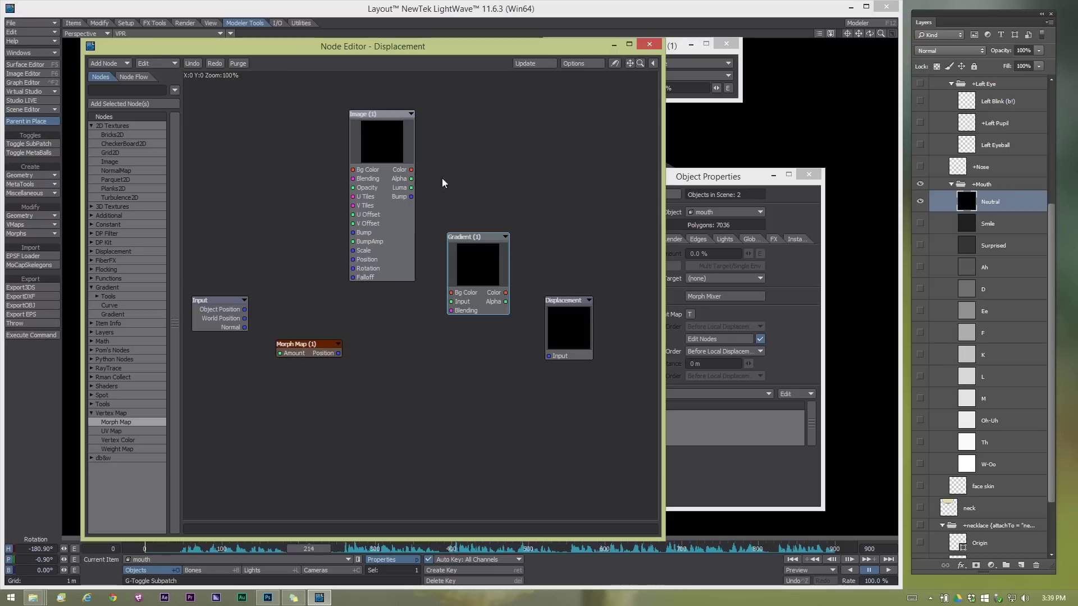
{"action": "left_click_drag", "start_coordinate": [411, 187], "coordinate": [498, 303]}
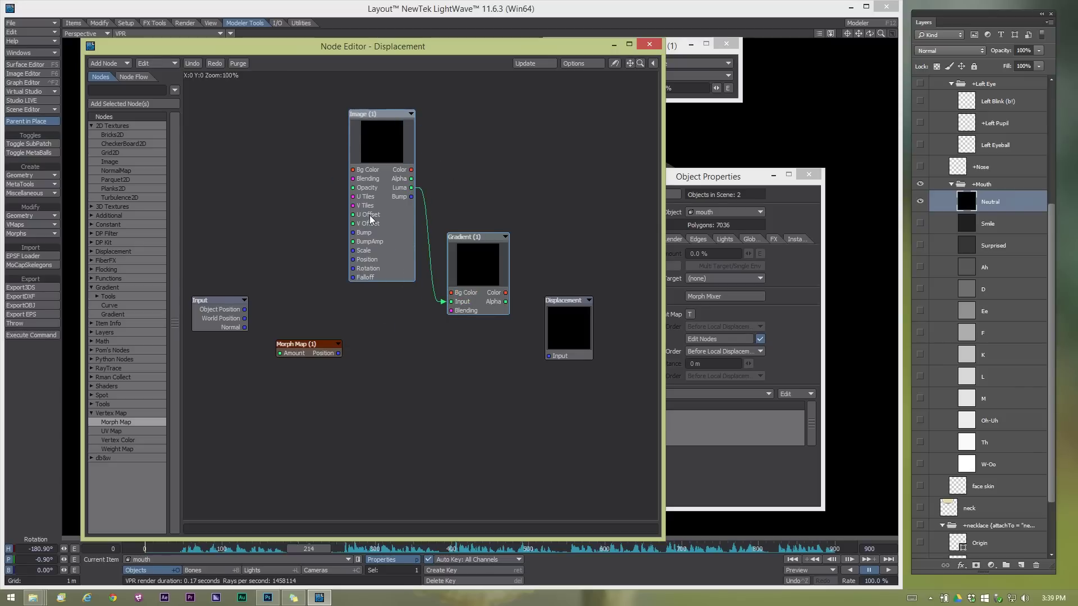
{"action": "left_click_drag", "start_coordinate": [379, 188], "coordinate": [337, 192]}
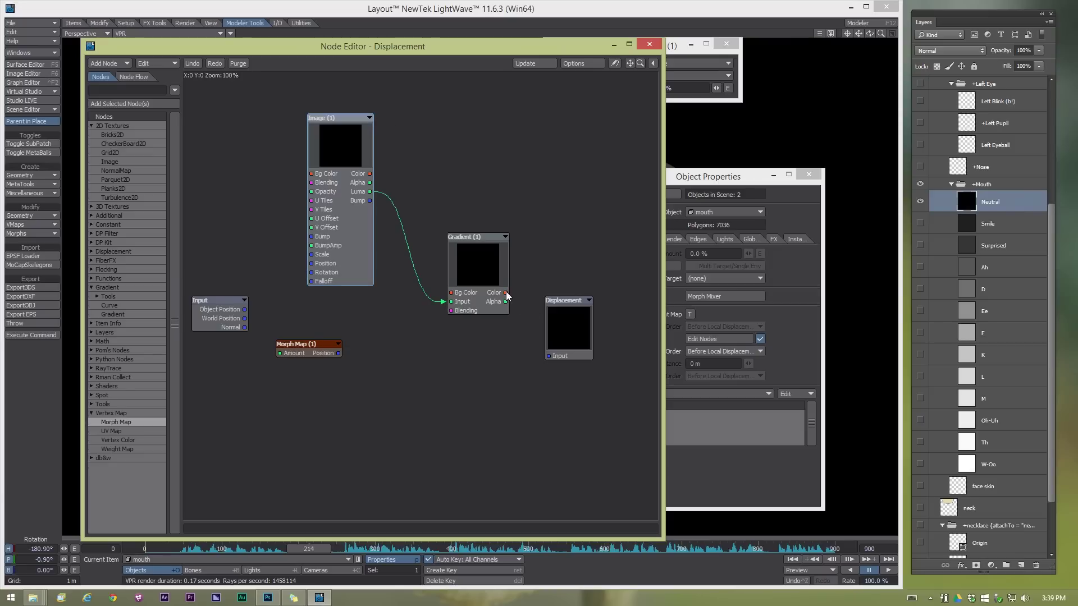
{"action": "left_click_drag", "start_coordinate": [506, 295], "coordinate": [623, 264]}
{"action": "left_click_drag", "start_coordinate": [487, 275], "coordinate": [457, 358]}
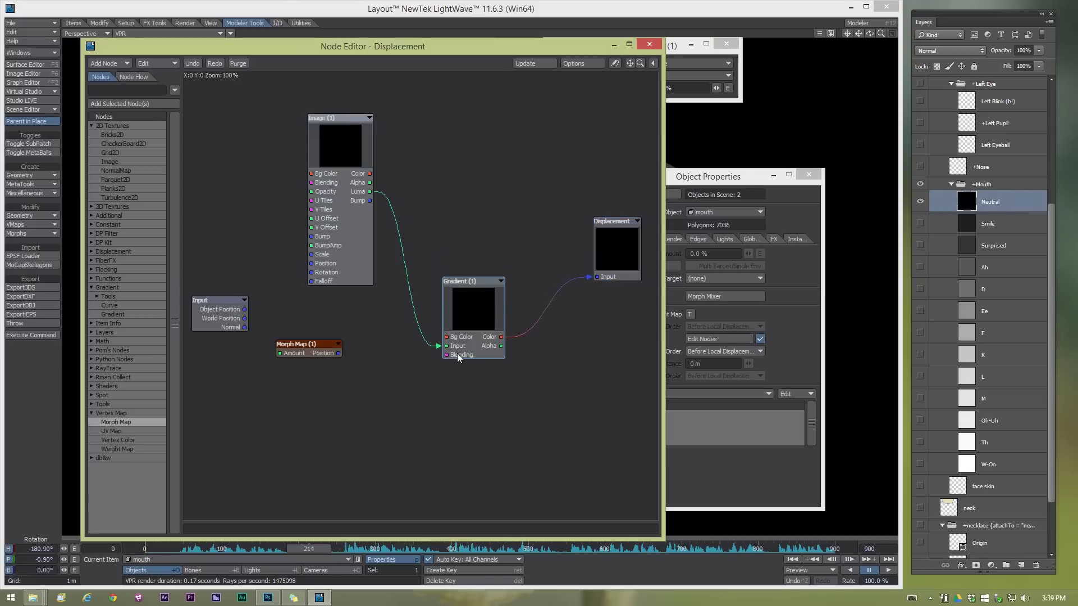
{"action": "mouse_move", "coordinate": [306, 349]}
{"action": "left_mouse_down"}
{"action": "mouse_move", "coordinate": [331, 326]}
{"action": "mouse_move", "coordinate": [327, 343]}
{"action": "left_mouse_up"}
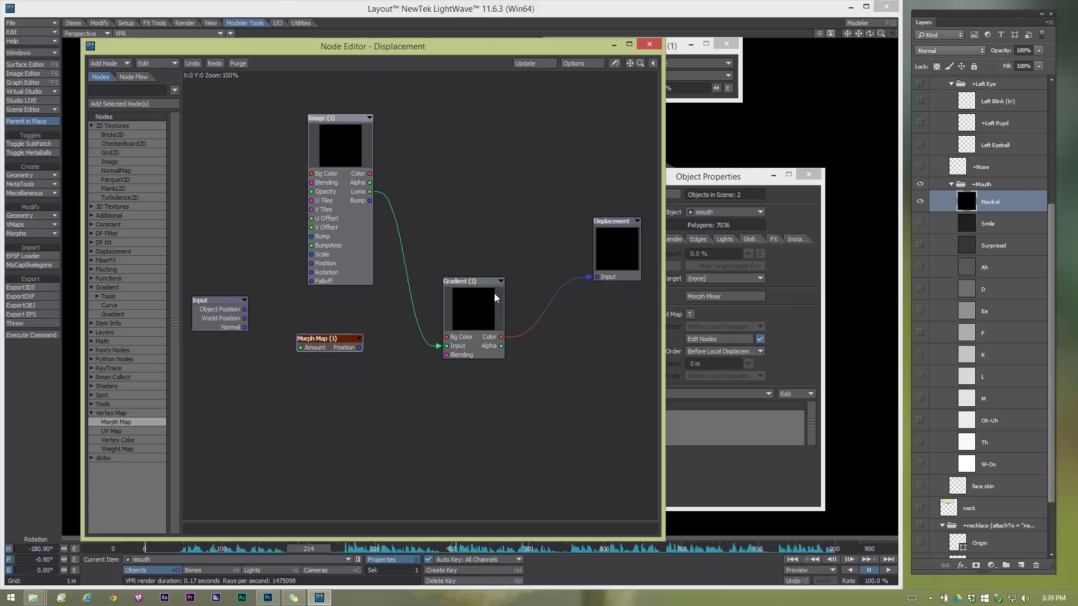
Open the Gradient node's settings and add six keys down the gradient bar.
{"action": "double_click", "coordinate": [473, 310]}
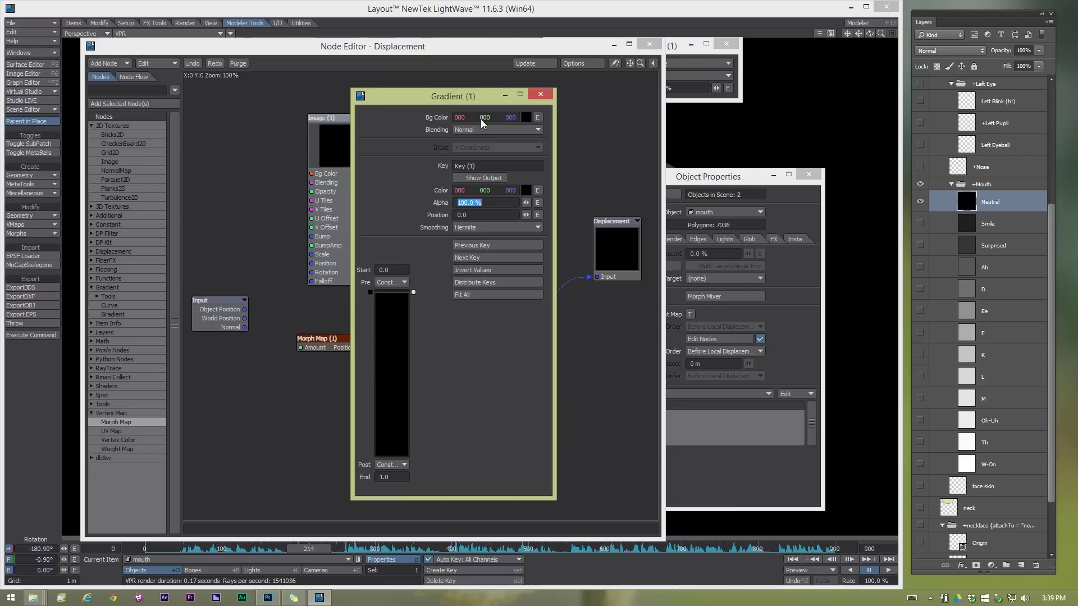
{"action": "left_click_drag", "start_coordinate": [449, 99], "coordinate": [222, 91]}
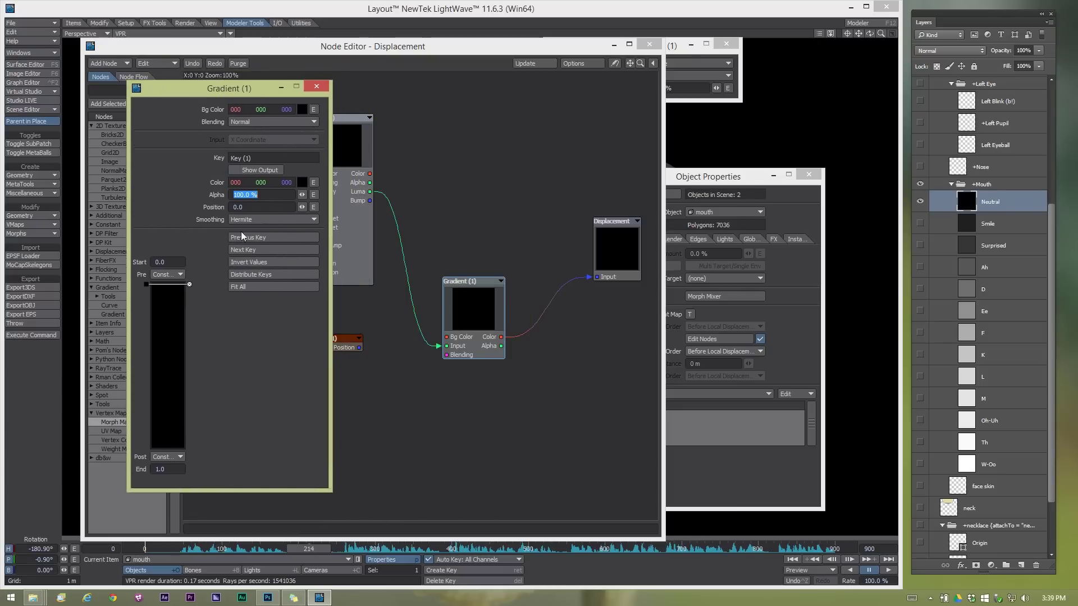
{"action": "left_click", "coordinate": [165, 293]}
{"action": "left_click", "coordinate": [165, 305]}
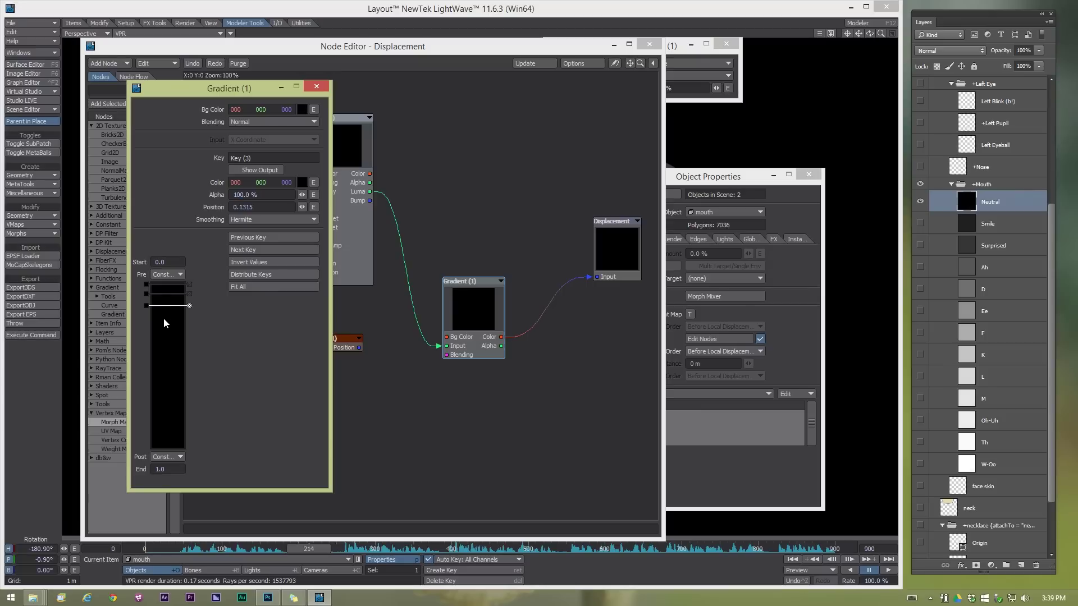
{"action": "left_click", "coordinate": [165, 318]}
{"action": "left_click", "coordinate": [166, 333]}
{"action": "left_click", "coordinate": [165, 352]}
{"action": "left_click", "coordinate": [164, 370]}
Add six more keys to reach 13, then distribute all keys evenly.
{"action": "left_click", "coordinate": [164, 383]}
{"action": "left_click", "coordinate": [164, 402]}
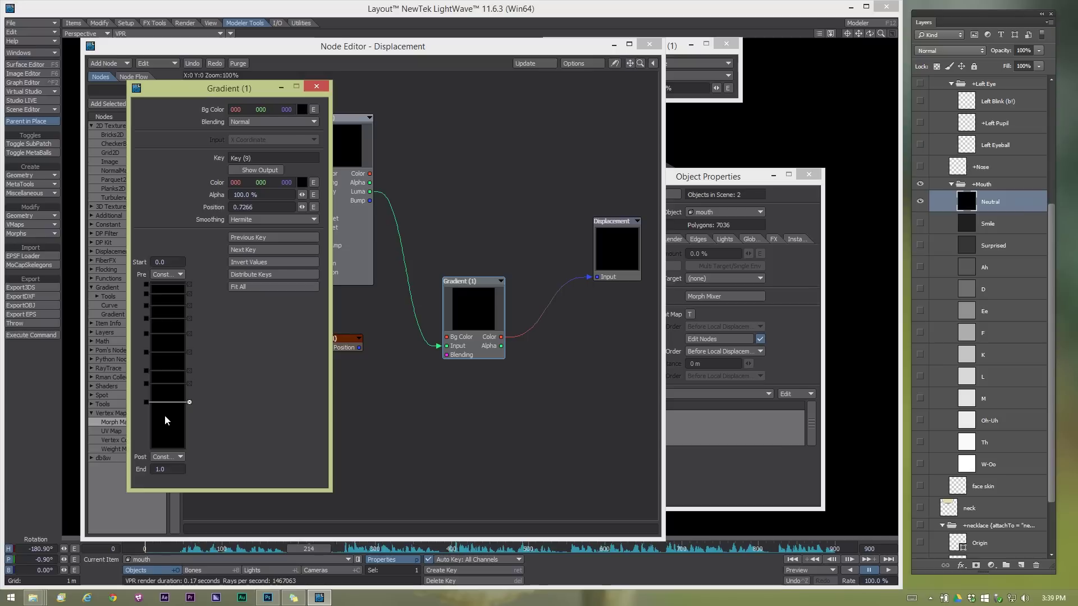
{"action": "left_click", "coordinate": [164, 415]}
{"action": "left_click", "coordinate": [165, 429]}
{"action": "left_click", "coordinate": [164, 440]}
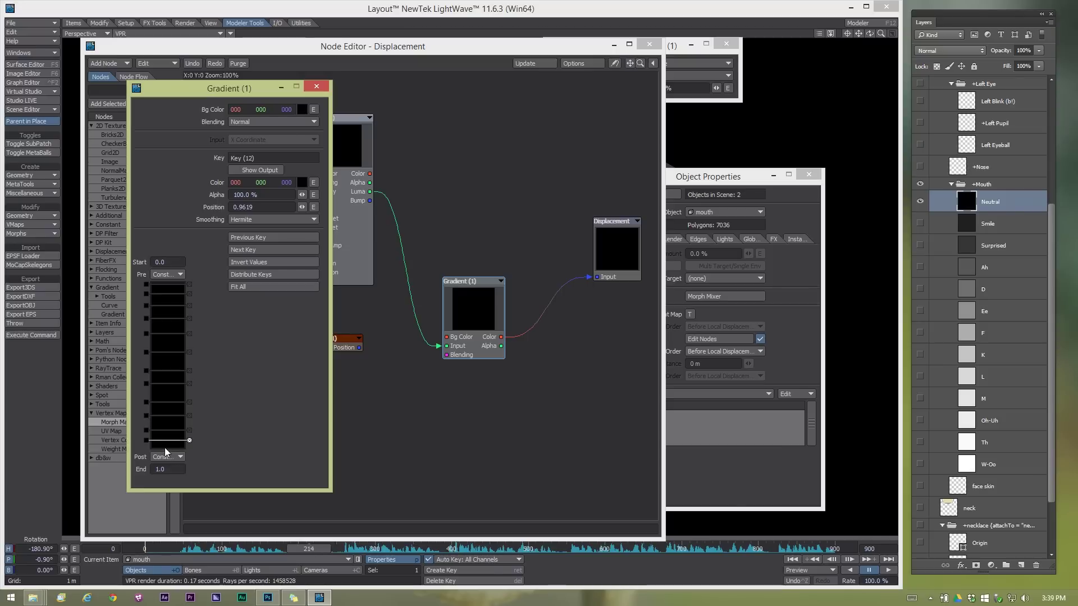
{"action": "left_click", "coordinate": [168, 445]}
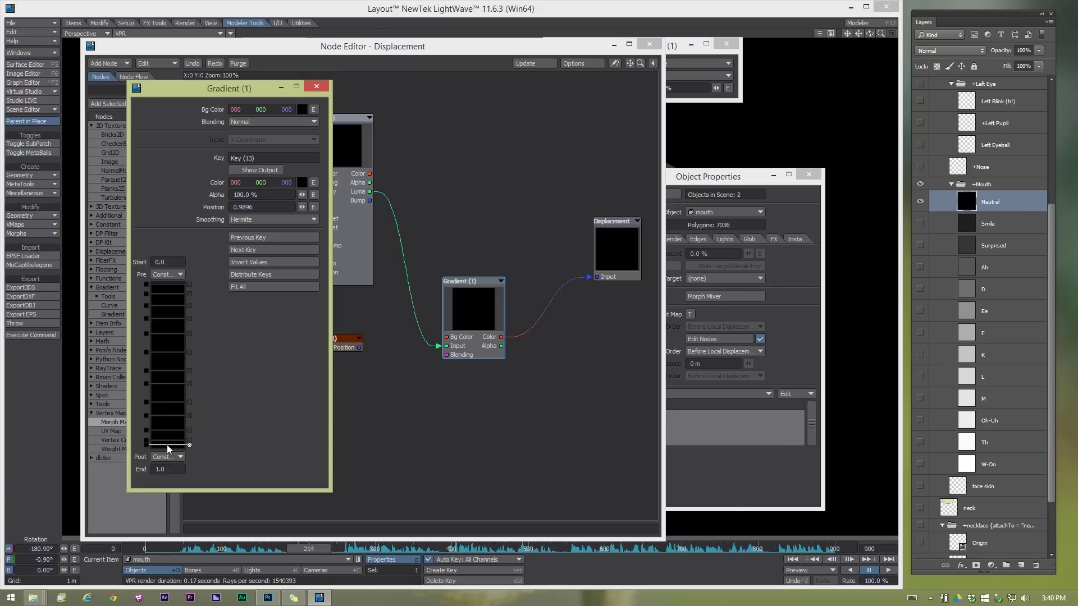
{"action": "left_click", "coordinate": [288, 276]}
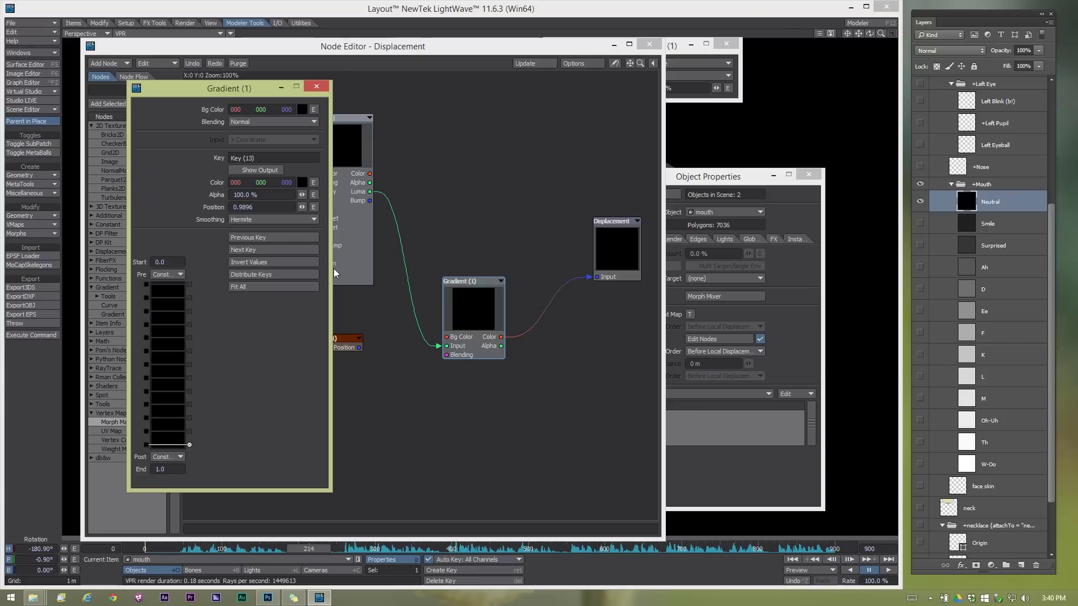
{"action": "left_click_drag", "start_coordinate": [217, 88], "coordinate": [725, 87]}
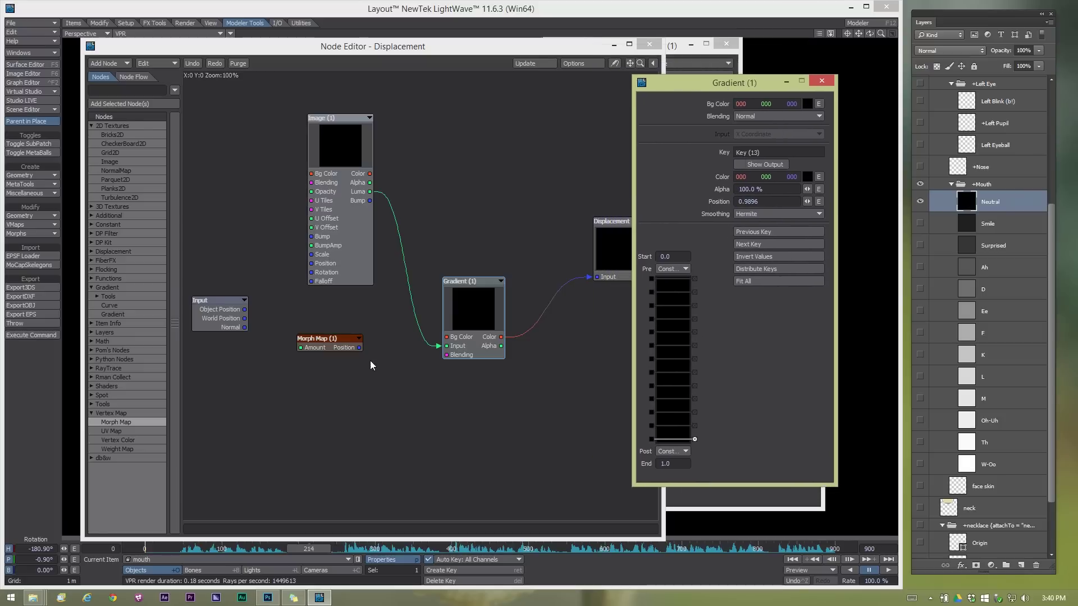
Show Key (1)'s inputs and connect Morph Map (1) Position to Key (1) Color.
{"action": "left_click_drag", "start_coordinate": [319, 347], "coordinate": [310, 370]}
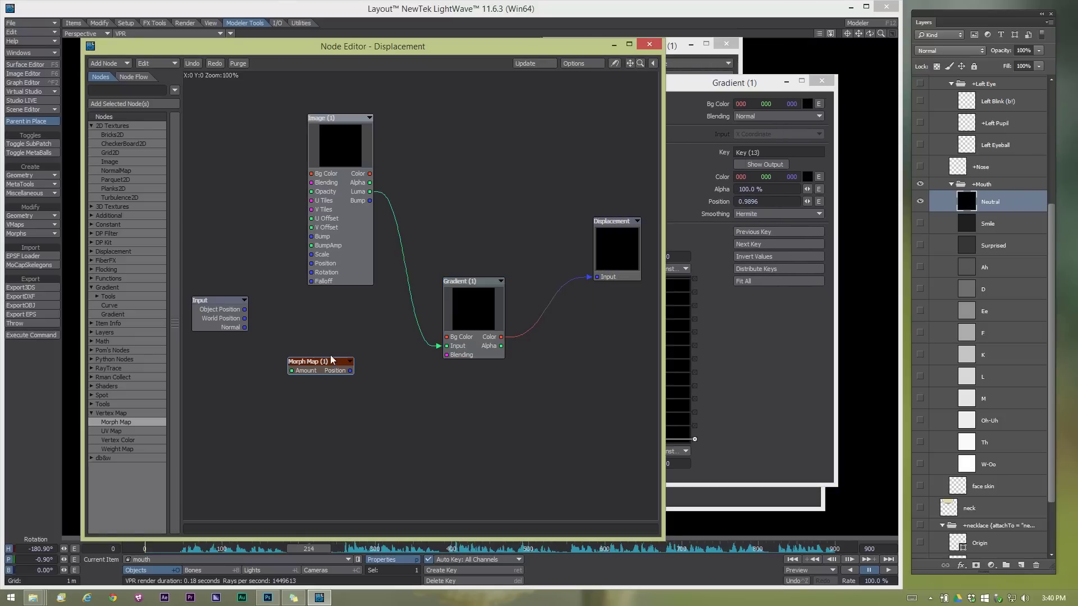
{"action": "left_click", "coordinate": [651, 278]}
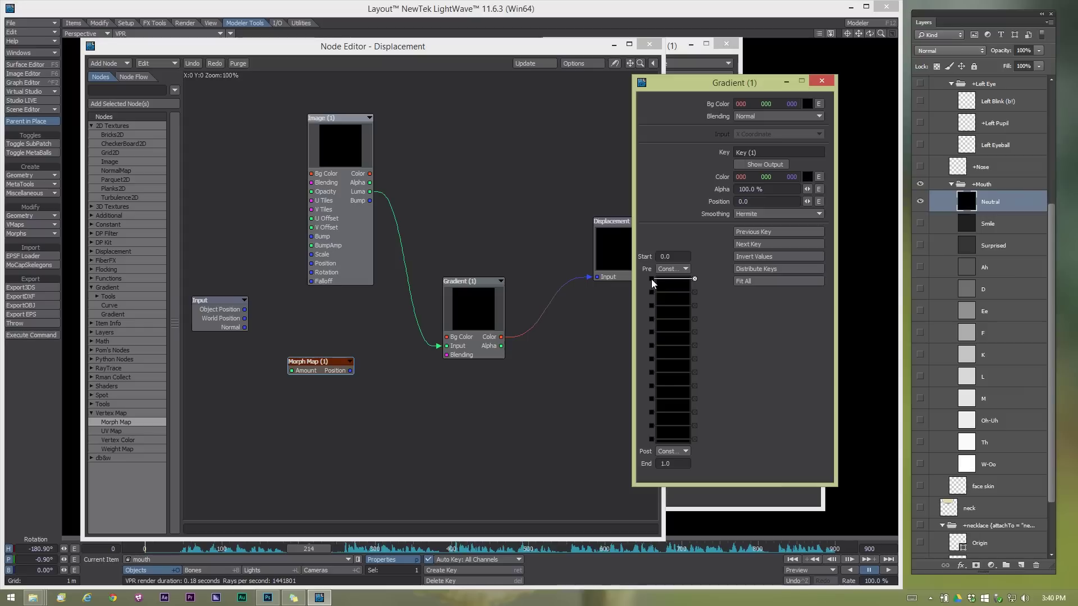
{"action": "left_click", "coordinate": [745, 165]}
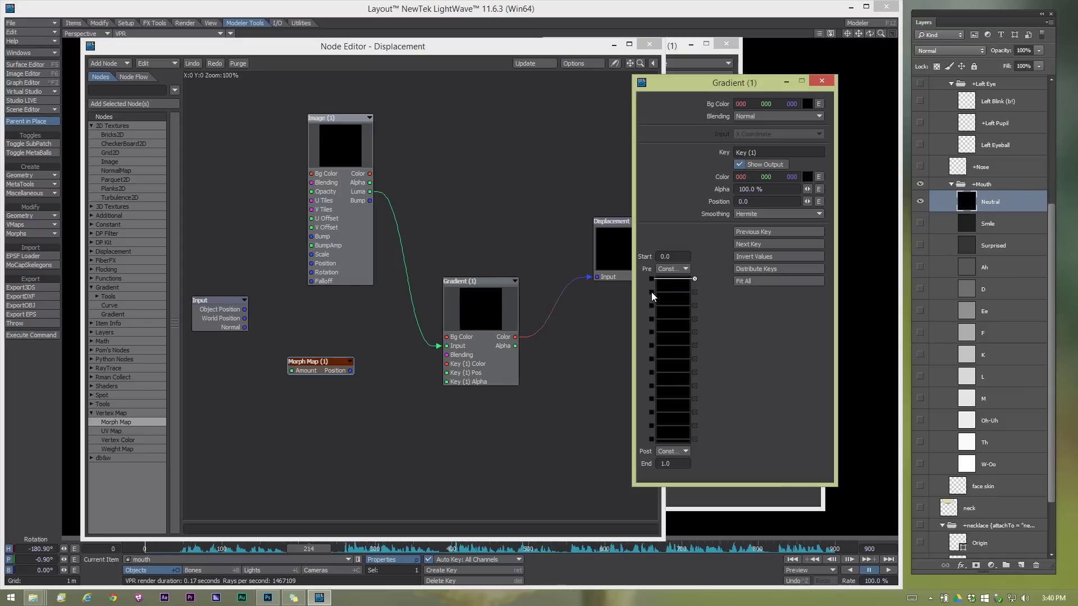
{"action": "left_click_drag", "start_coordinate": [349, 370], "coordinate": [440, 364]}
Expose gradient keys 2 through 6 as Gradient node inputs.
{"action": "left_click", "coordinate": [775, 87]}
{"action": "left_click", "coordinate": [653, 292]}
{"action": "left_click", "coordinate": [763, 165]}
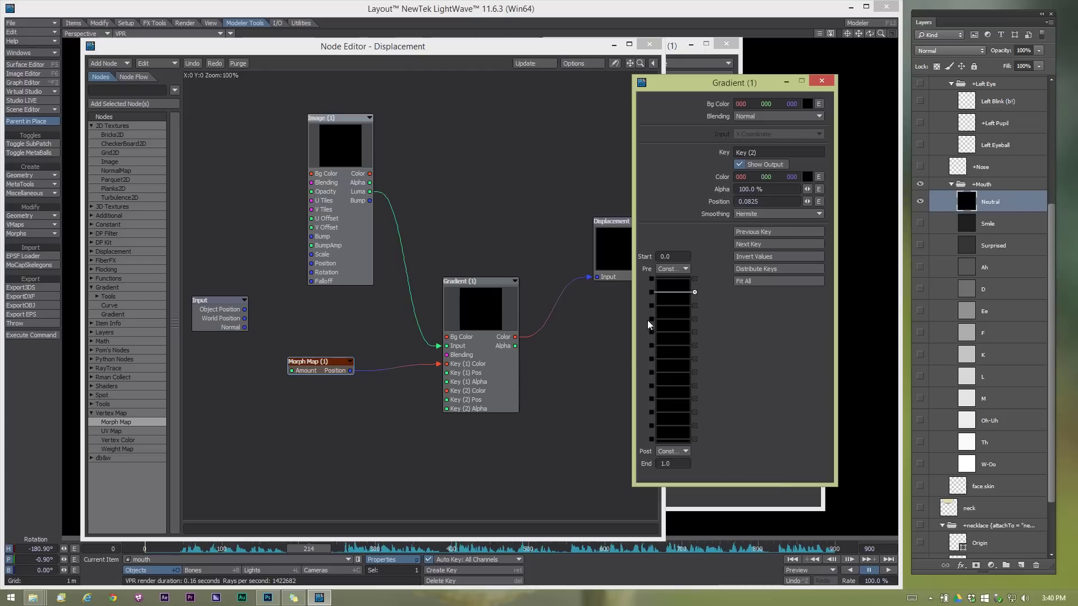
{"action": "left_click", "coordinate": [655, 306]}
{"action": "left_click", "coordinate": [770, 165]}
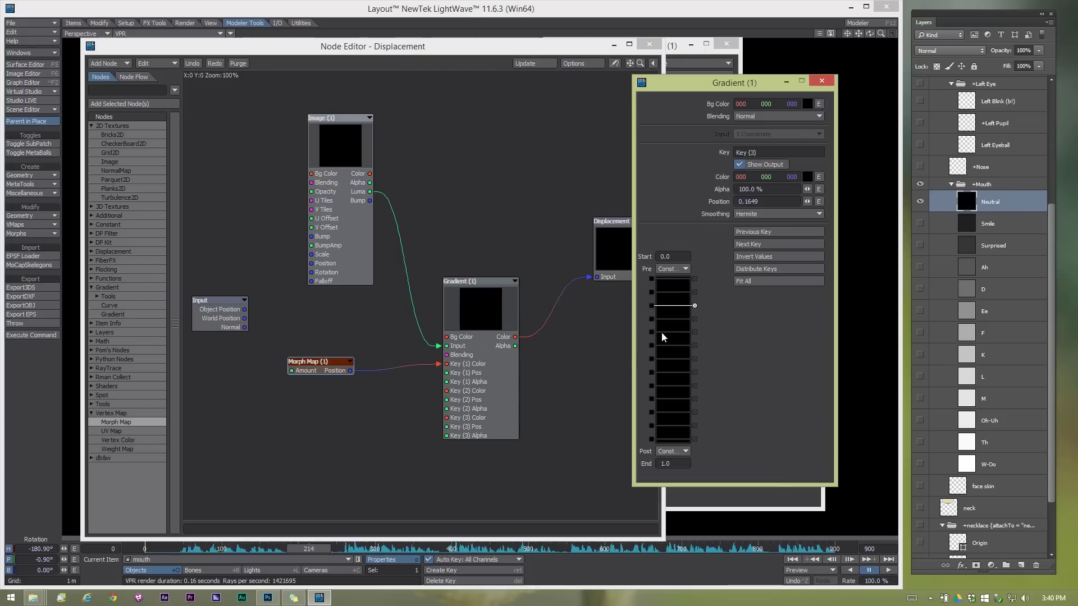
{"action": "left_click", "coordinate": [652, 318]}
{"action": "left_click", "coordinate": [766, 165]}
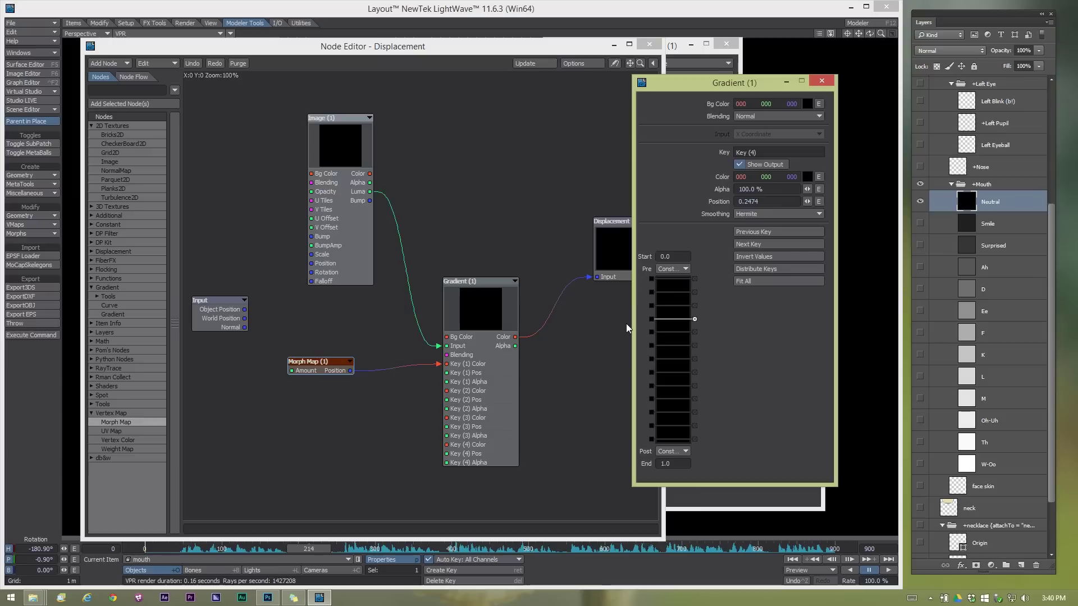
{"action": "left_click", "coordinate": [652, 332]}
{"action": "left_click", "coordinate": [766, 165]}
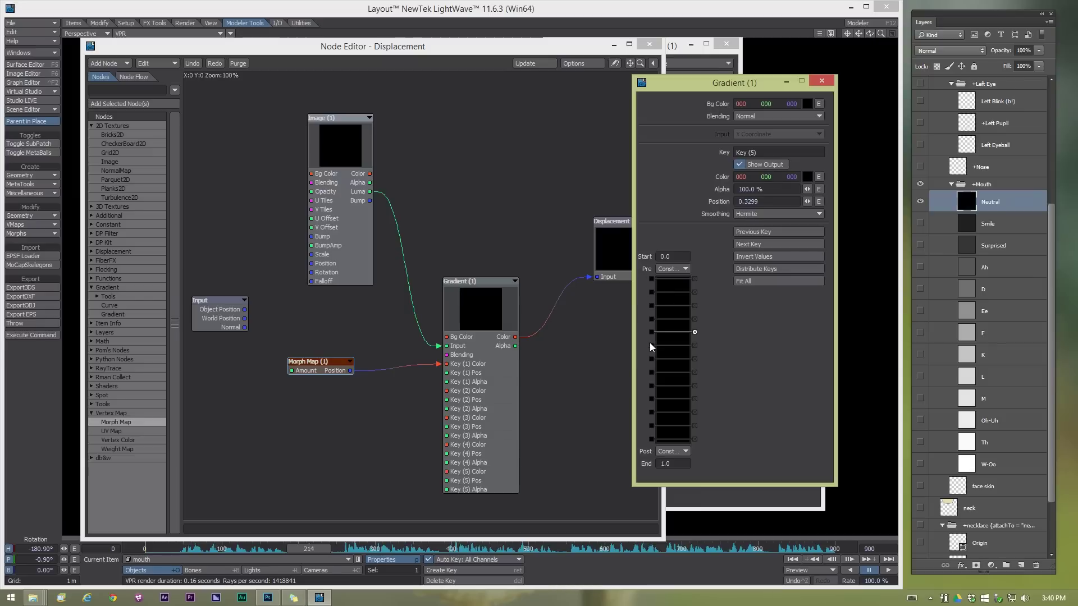
{"action": "left_click", "coordinate": [652, 345]}
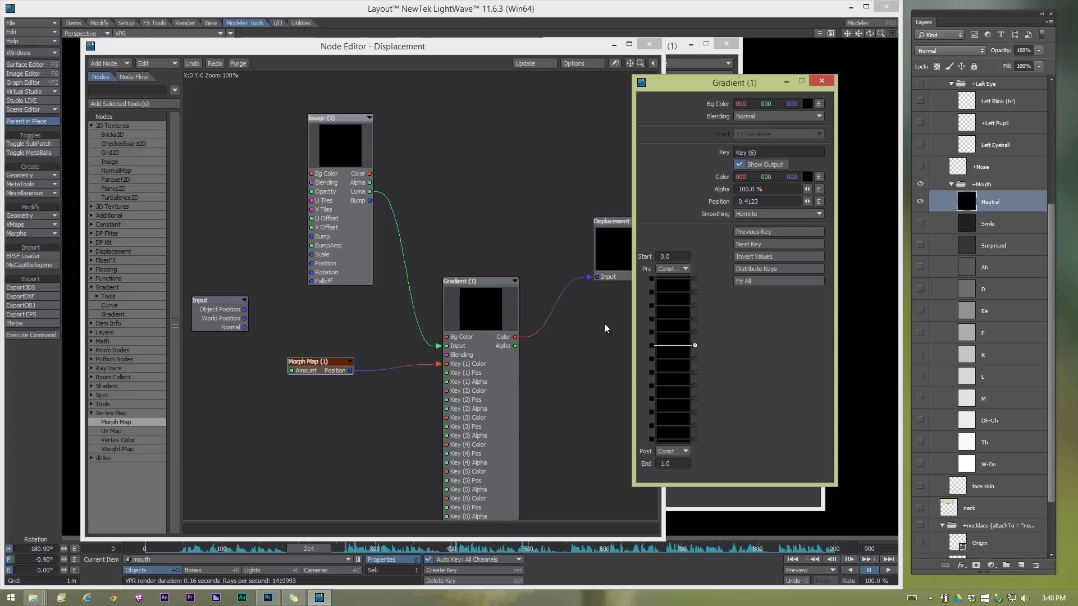
{"action": "left_click_drag", "start_coordinate": [325, 369], "coordinate": [311, 336]}
Paste two copies of the Morph Map node, creating Morph Map (2) and (3).
{"action": "left_click", "coordinate": [732, 337]}
{"action": "key", "text": "ctrl+v"}
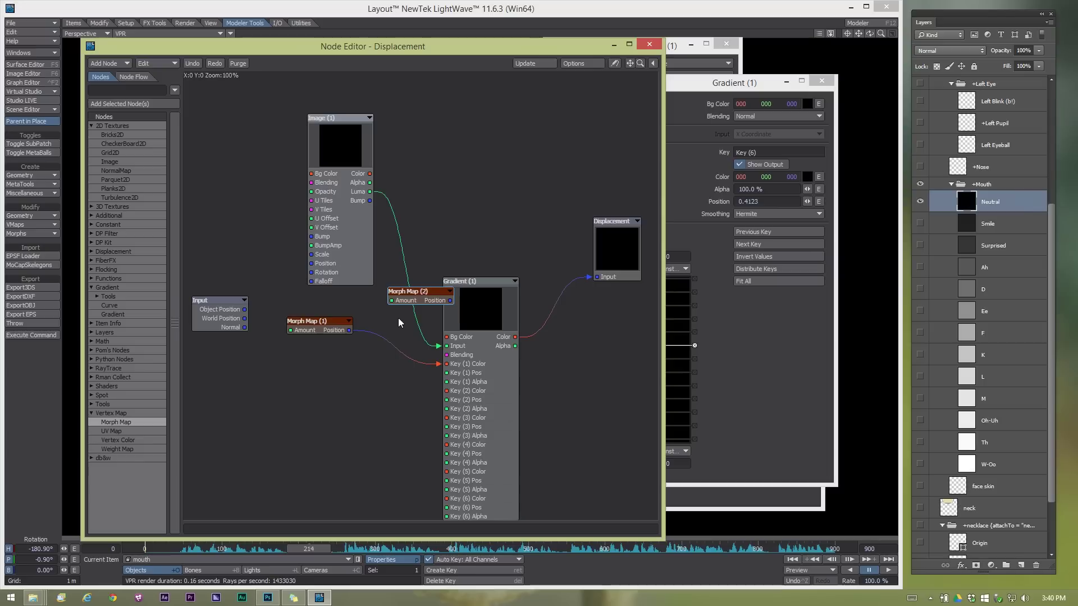
{"action": "left_click_drag", "start_coordinate": [408, 307], "coordinate": [319, 422]}
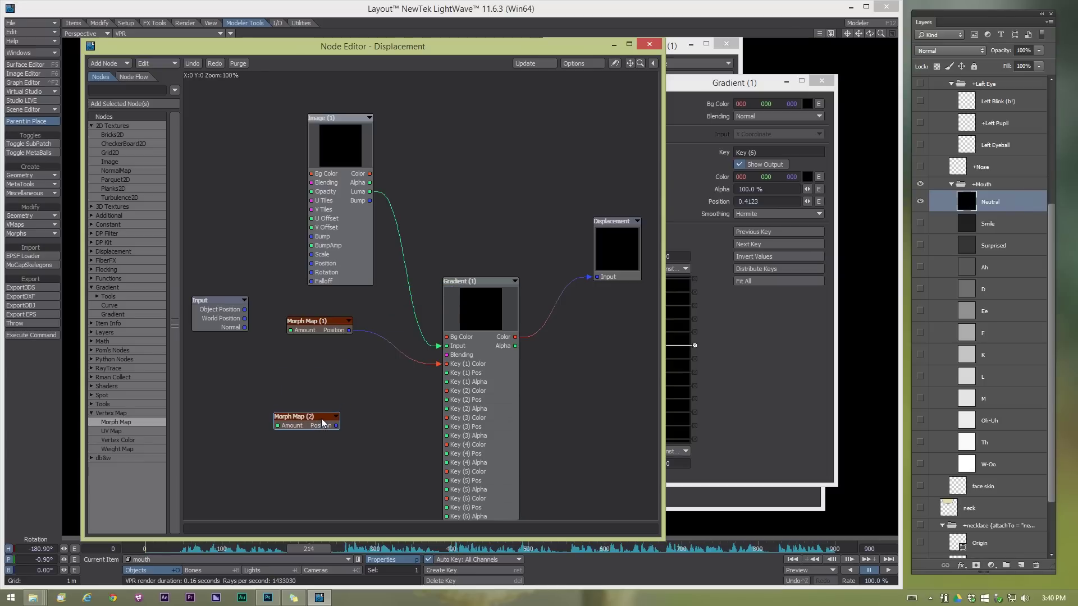
{"action": "key", "text": "ctrl+v"}
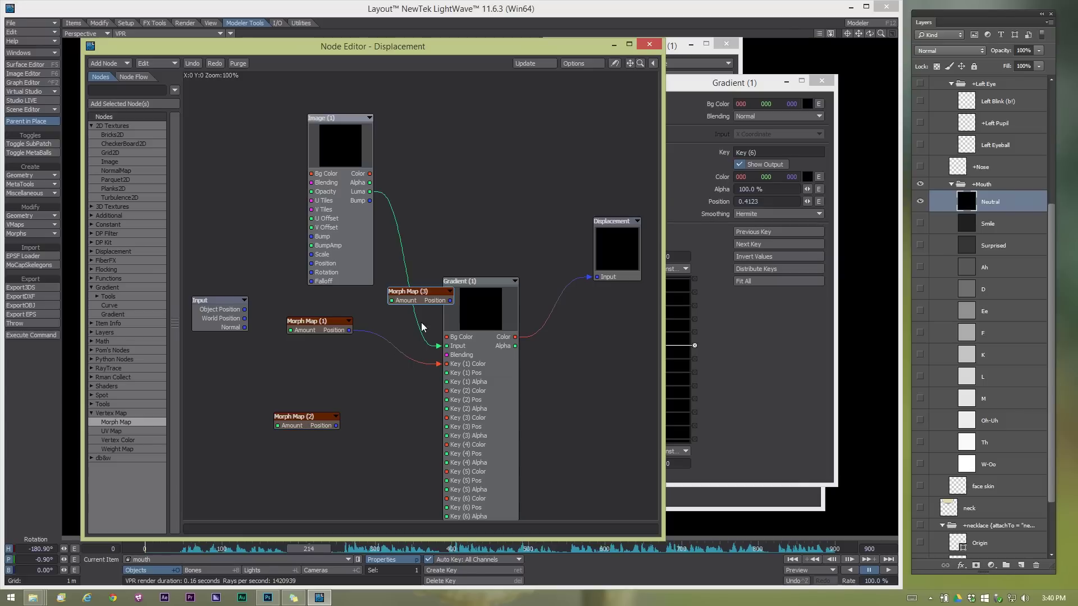
Set Morph Map (2) to the Ah morph and wire its Position to Key (4) Color.
{"action": "double_click", "coordinate": [312, 425]}
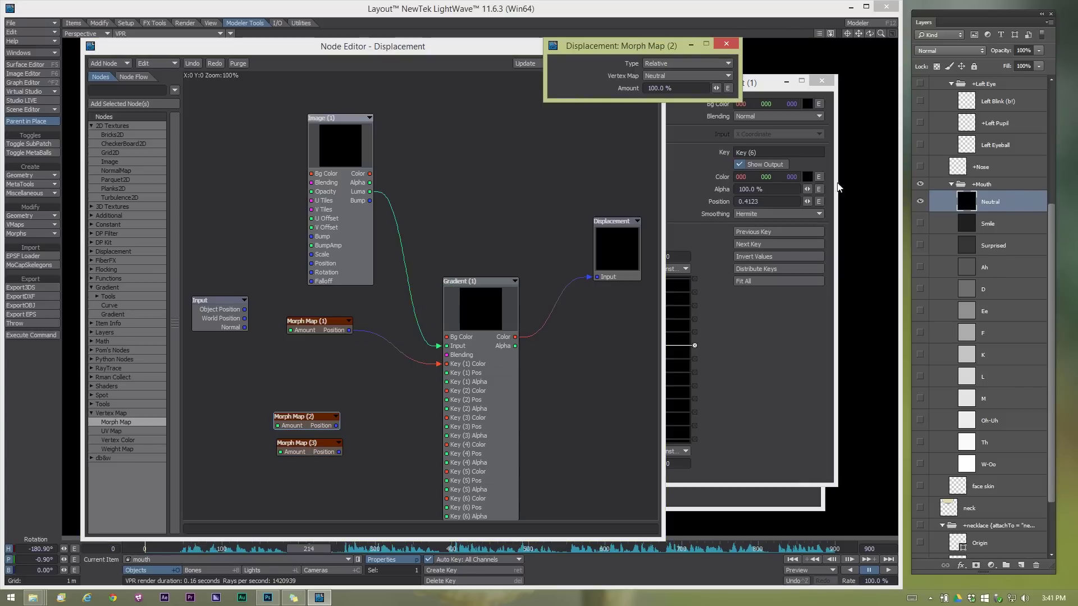
{"action": "left_click", "coordinate": [702, 76]}
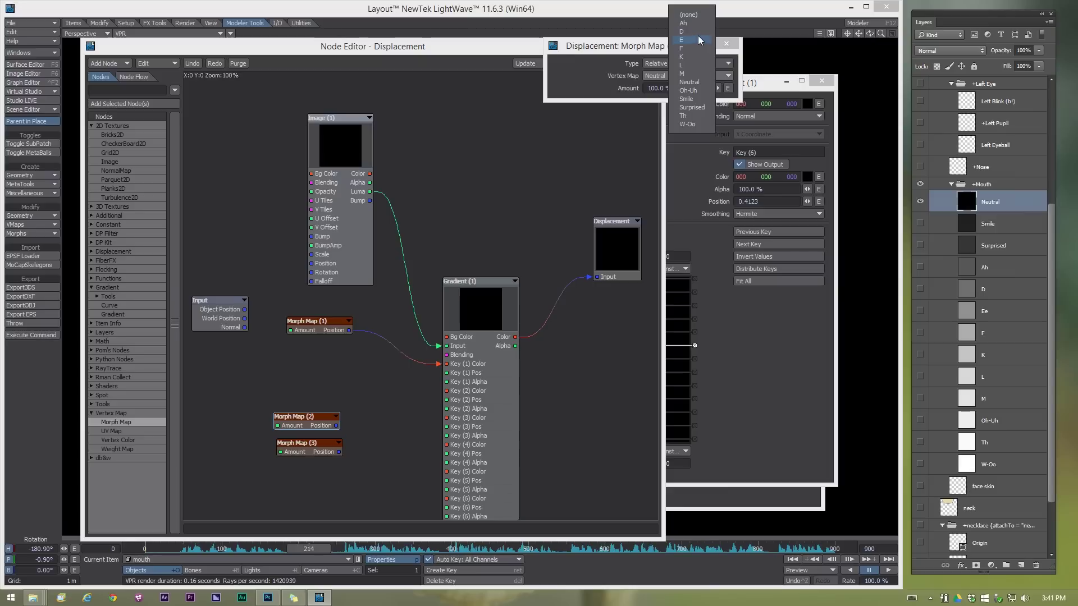
{"action": "left_click", "coordinate": [702, 26]}
{"action": "left_click_drag", "start_coordinate": [336, 426], "coordinate": [483, 444]}
Set Morph Map (3) to the D morph and wire its Position to Key (5) Color.
{"action": "double_click", "coordinate": [307, 448]}
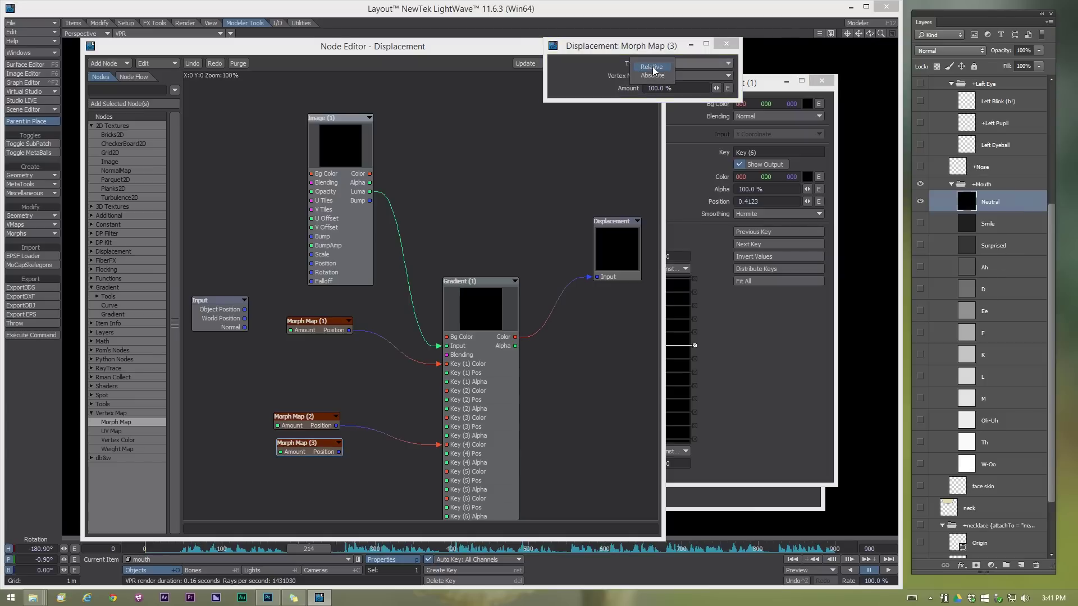
{"action": "left_click", "coordinate": [652, 63]}
{"action": "left_click", "coordinate": [651, 67]}
{"action": "left_click", "coordinate": [661, 72]}
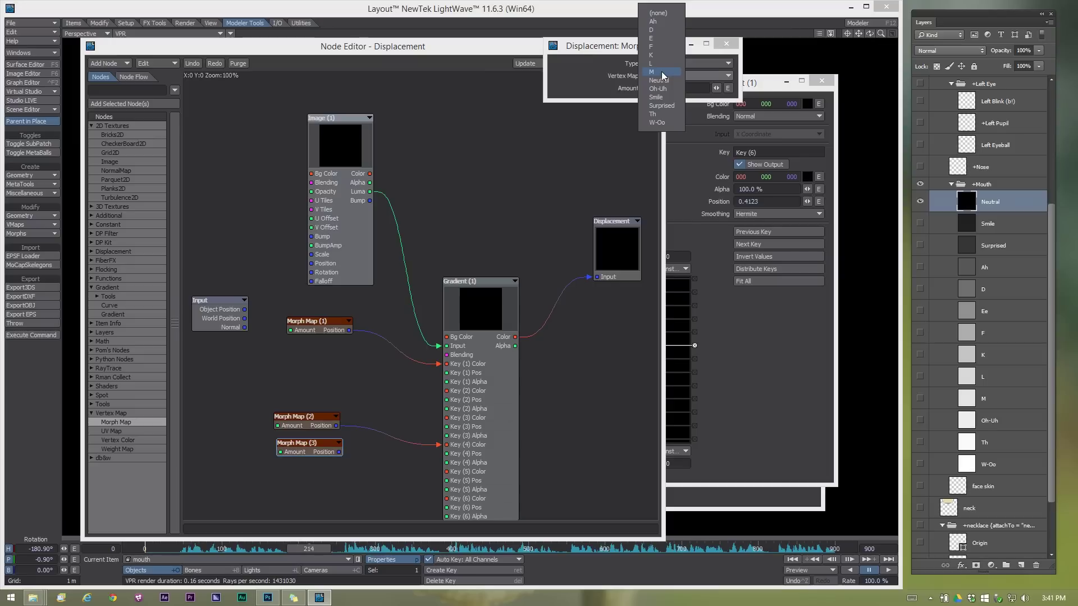
{"action": "left_click", "coordinate": [668, 32]}
{"action": "left_click_drag", "start_coordinate": [340, 452], "coordinate": [463, 471]}
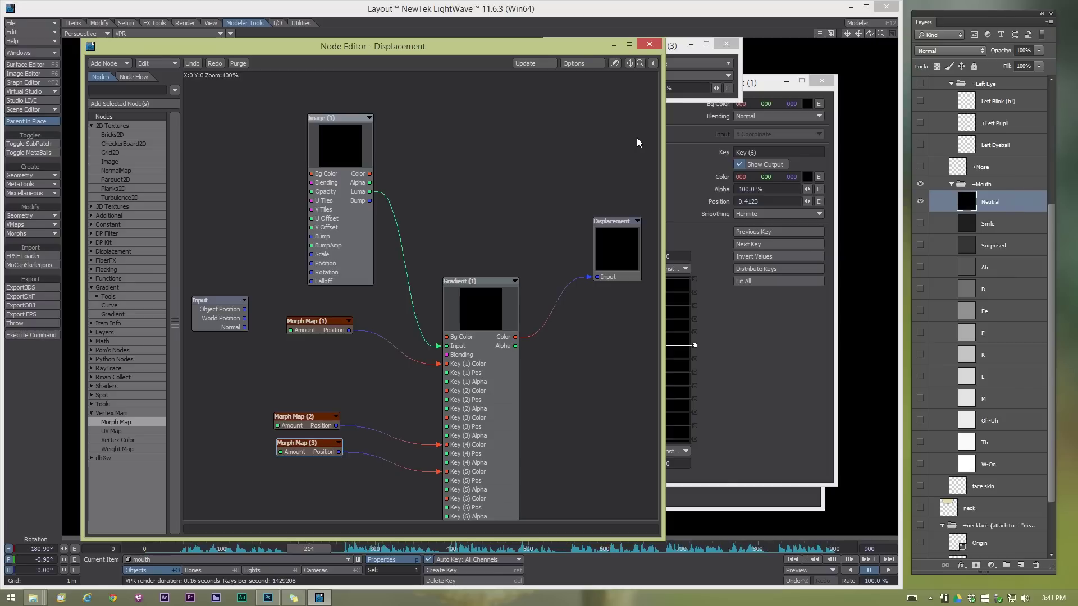
Load the scene mouthtest2.lws from D:\ScreenCaptures2015\CAtoLW.
{"action": "left_click", "coordinate": [45, 23]}
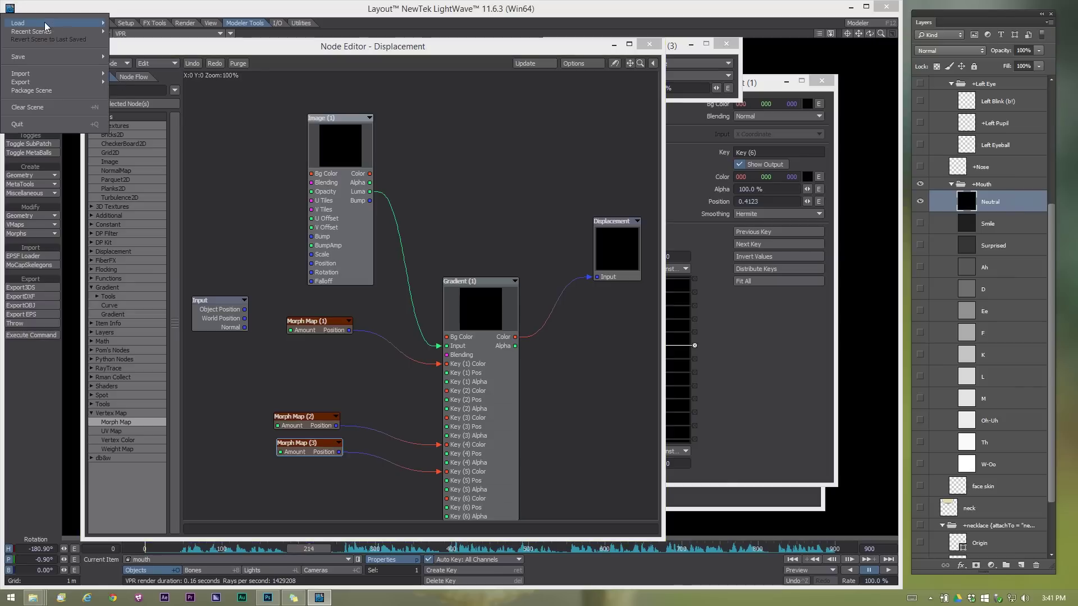
{"action": "mouse_move", "coordinate": [42, 22]}
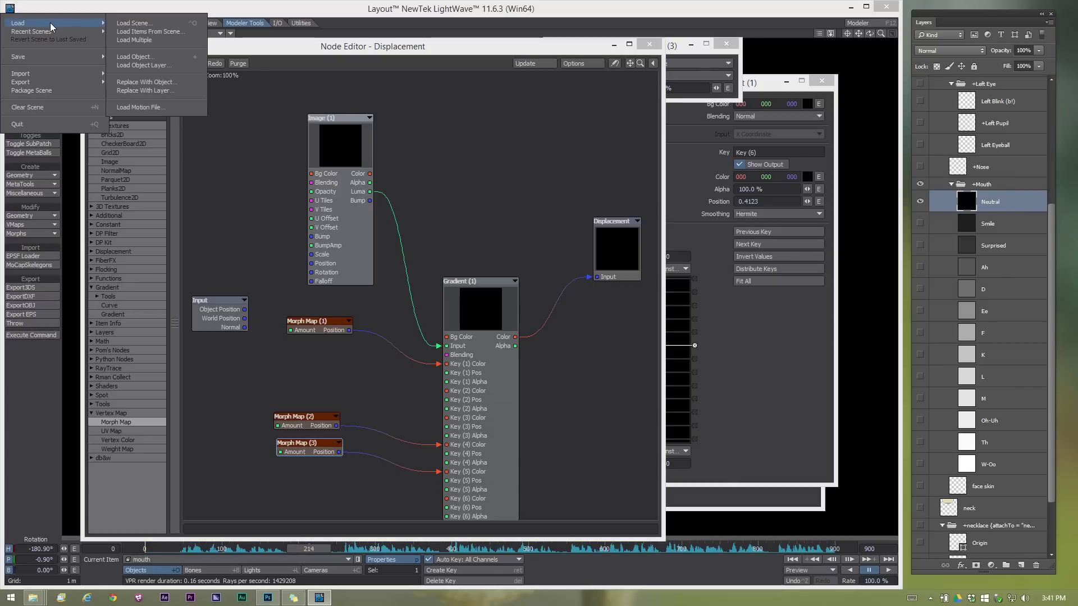
{"action": "left_click", "coordinate": [108, 20]}
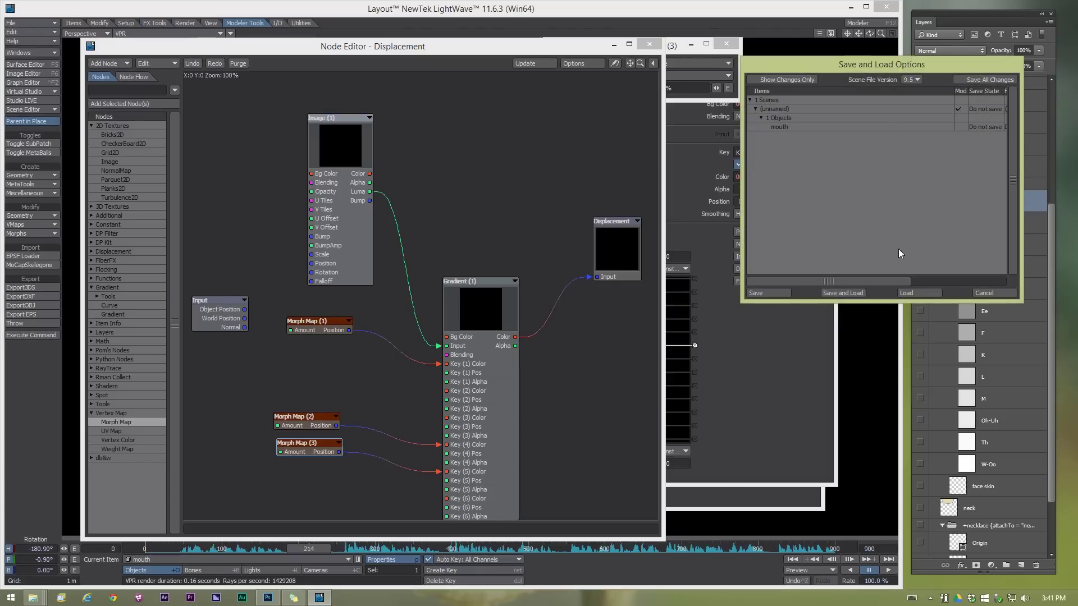
{"action": "left_click", "coordinate": [920, 293]}
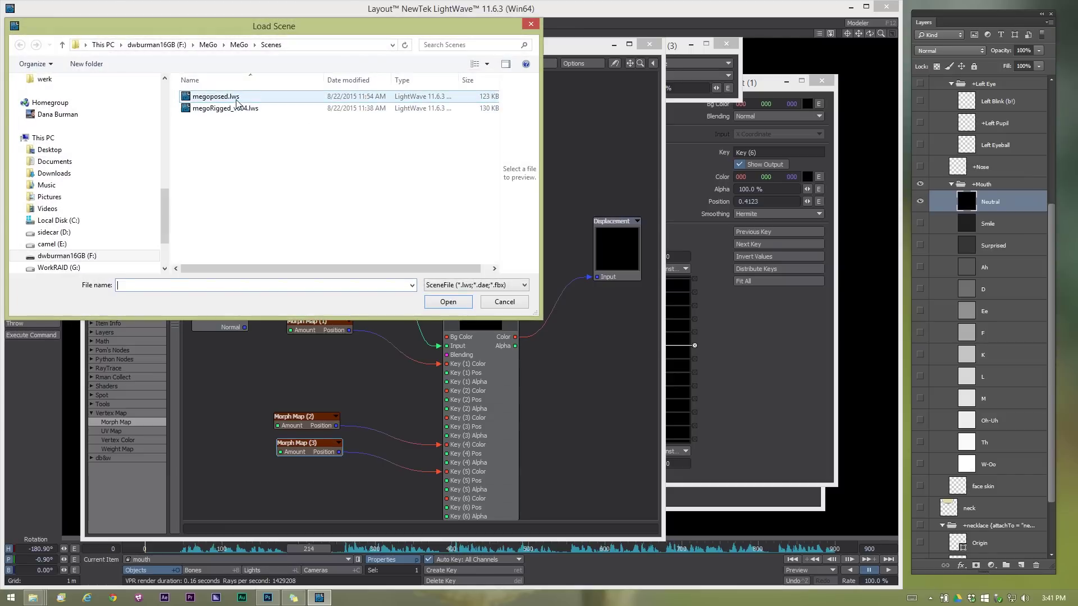
{"action": "left_click", "coordinate": [306, 45]}
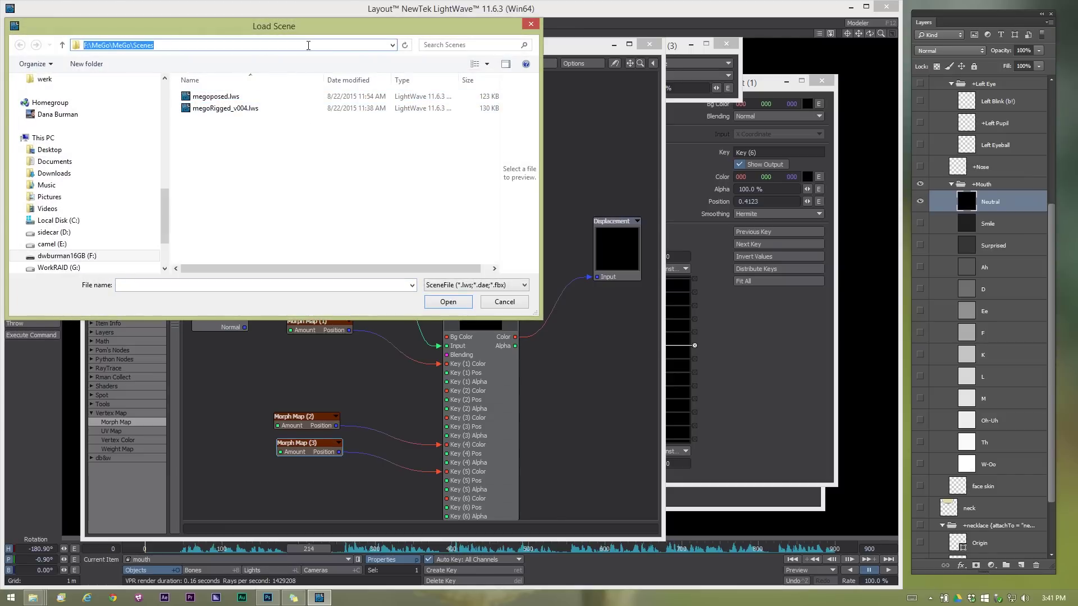
{"action": "type", "text": "d:\\"}
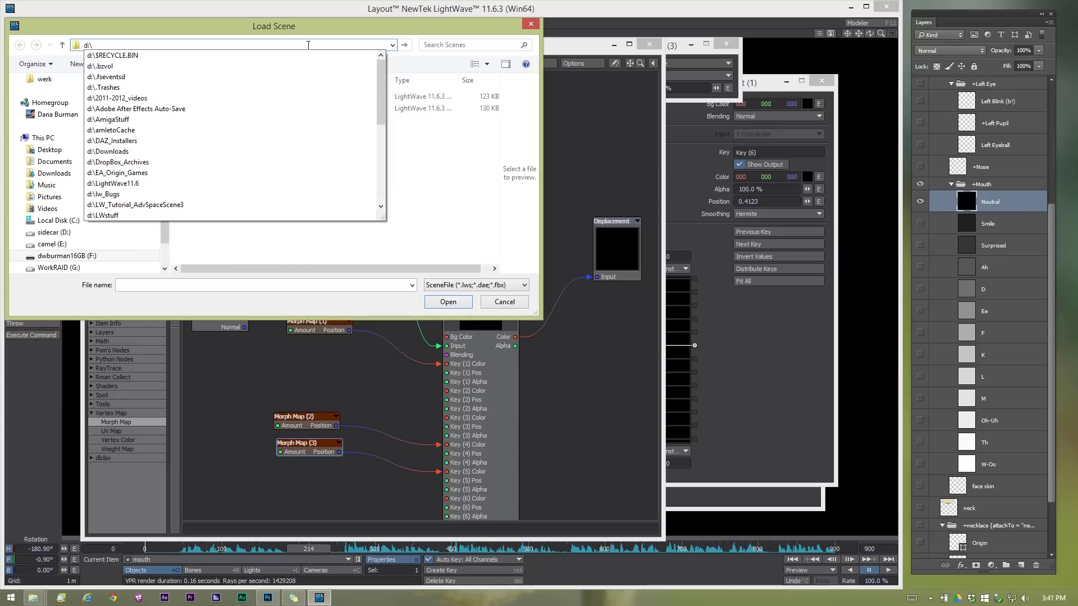
{"action": "type", "text": "s"}
{"action": "key", "text": "Down"}
{"action": "key", "text": "Down"}
{"action": "key", "text": "Return"}
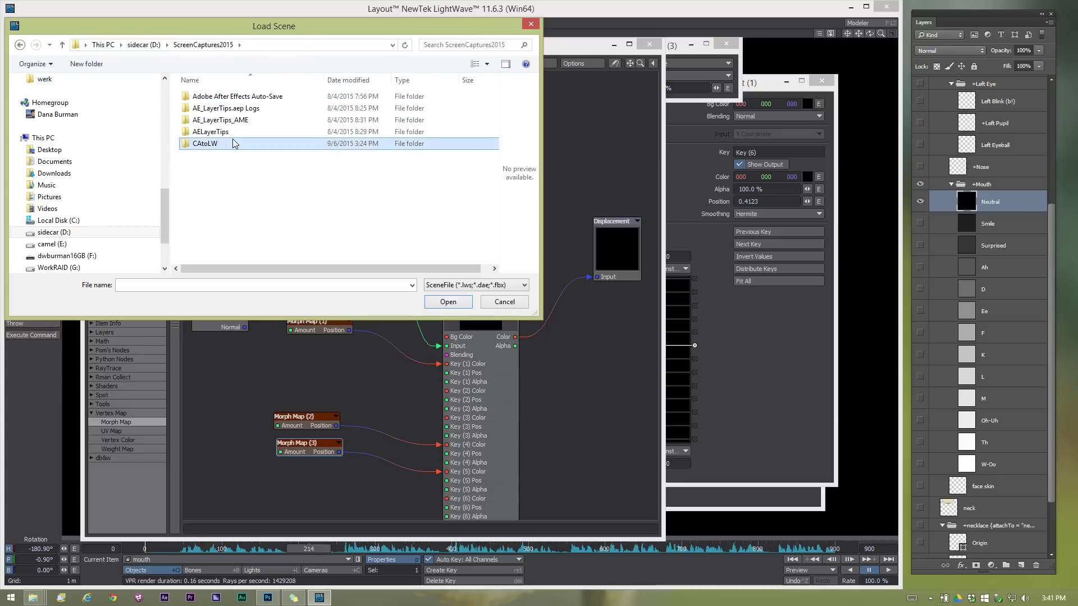
{"action": "double_click", "coordinate": [232, 141]}
{"action": "double_click", "coordinate": [227, 131]}
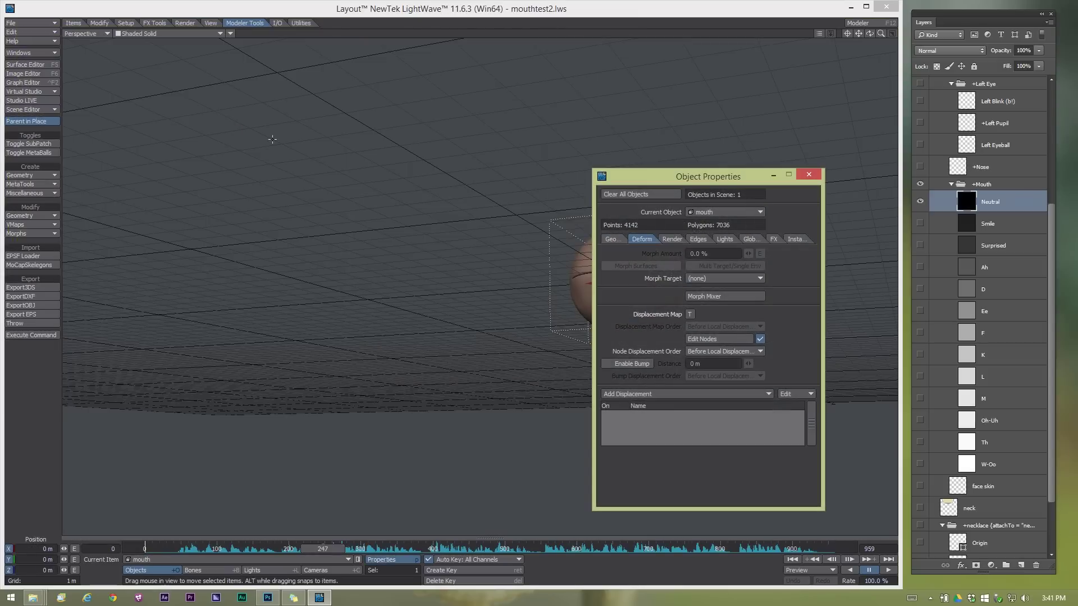
Open the mouth's displacement node graph and rearrange the Morph Map, Gradient and image nodes.
{"action": "left_click", "coordinate": [735, 336]}
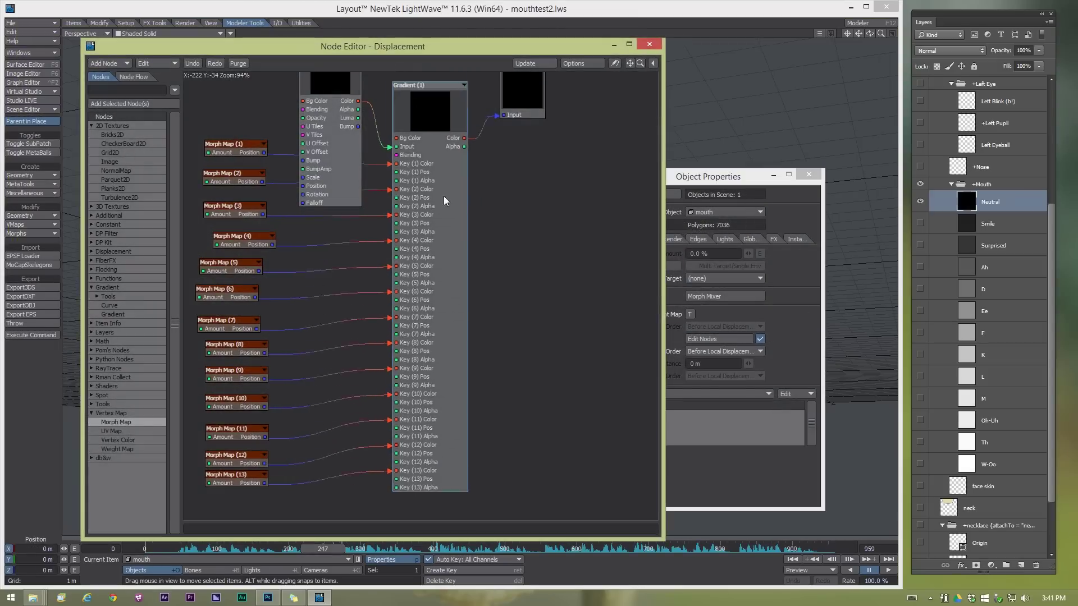
{"action": "left_click_drag", "start_coordinate": [218, 122], "coordinate": [274, 481]}
{"action": "left_click_drag", "start_coordinate": [424, 281], "coordinate": [440, 326]}
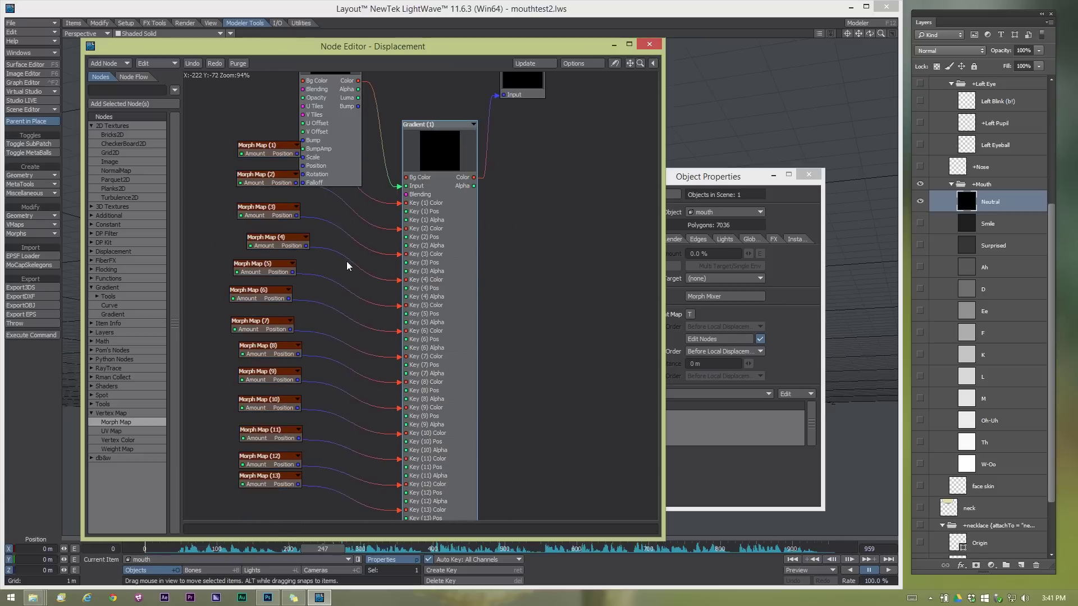
{"action": "left_click_drag", "start_coordinate": [331, 144], "coordinate": [237, 100]}
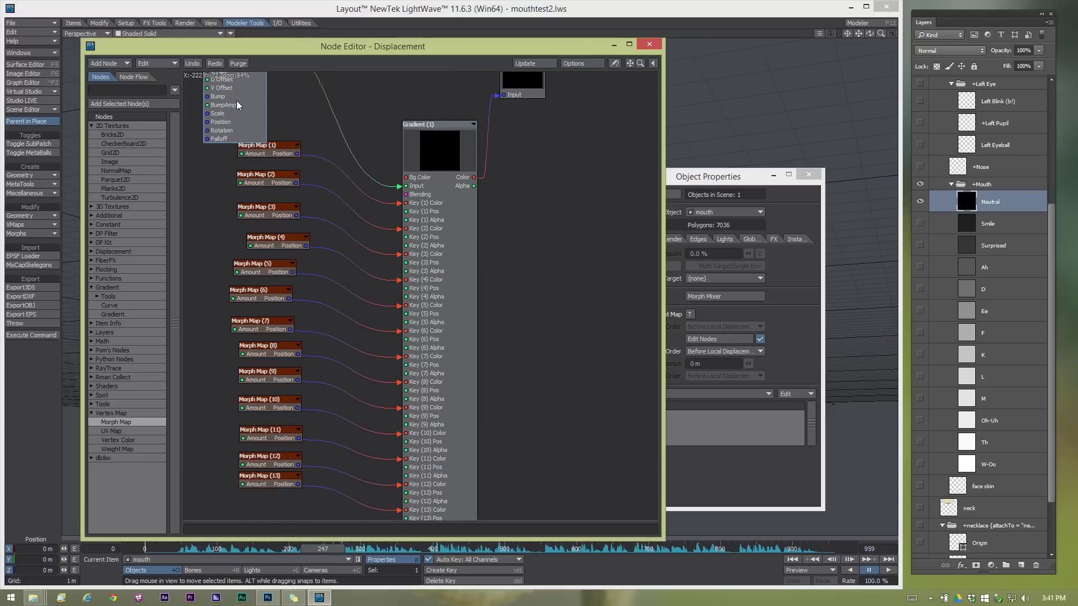
{"action": "left_click_drag", "start_coordinate": [443, 146], "coordinate": [378, 114]}
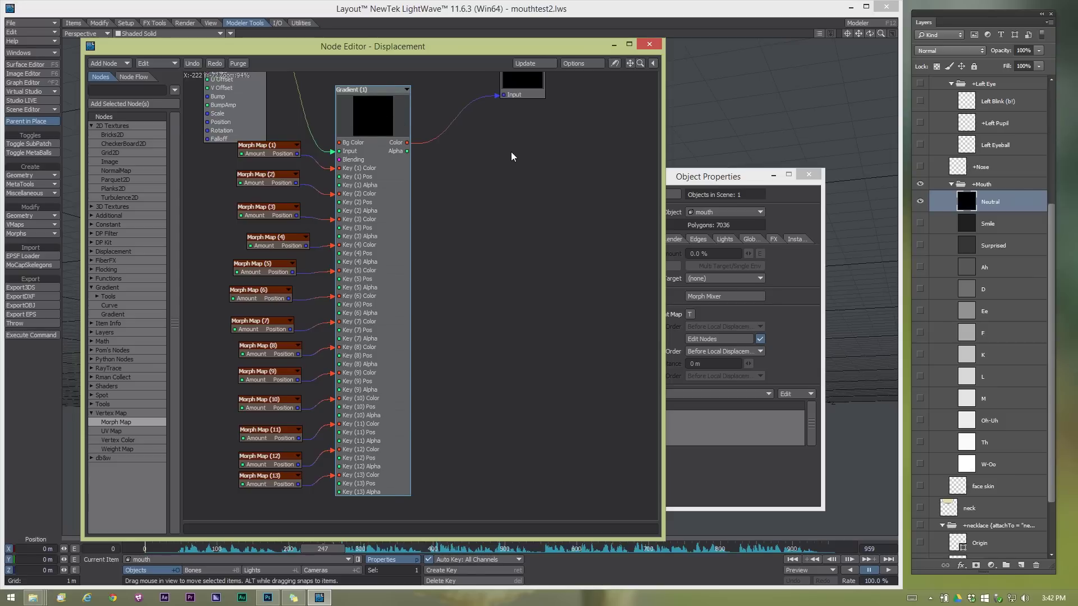
Duplicate the Gradient node and place Gradient (2) to the right of the graph.
{"action": "key", "text": "ctrl+c"}
{"action": "key", "text": "ctrl+v"}
{"action": "left_click_drag", "start_coordinate": [426, 164], "coordinate": [628, 150]}
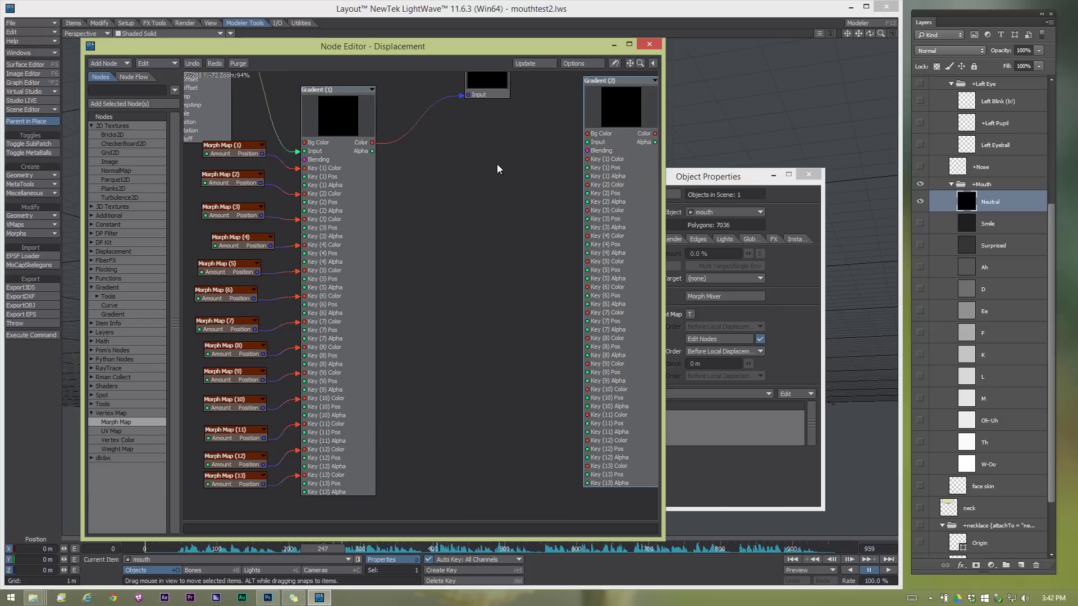
In Gradient (1), move Key (12) near the end, then distribute all keys evenly.
{"action": "double_click", "coordinate": [337, 130]}
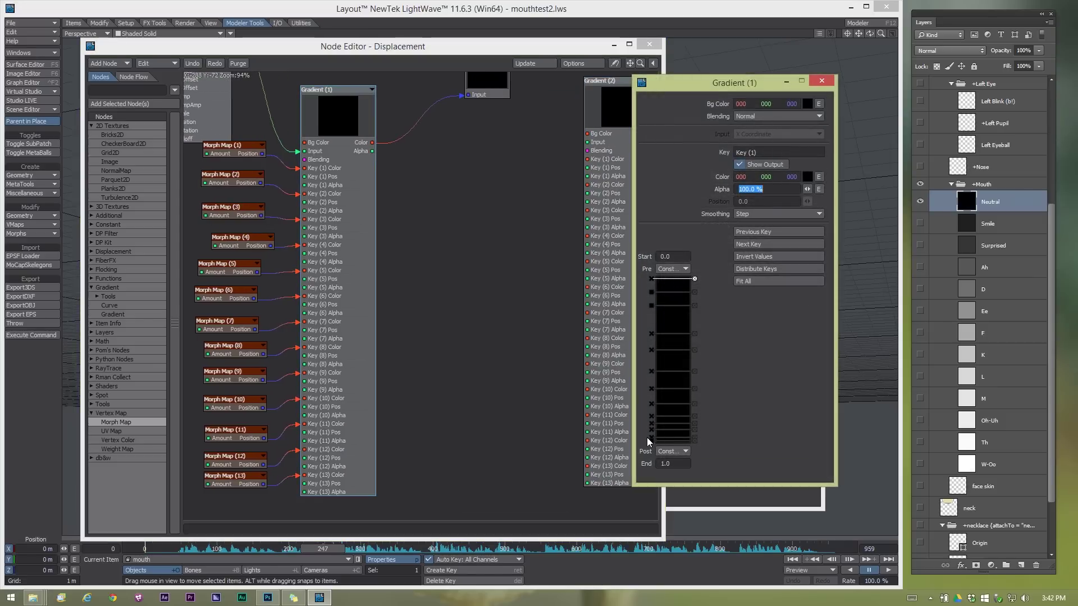
{"action": "left_click", "coordinate": [651, 438]}
{"action": "left_click_drag", "start_coordinate": [651, 436], "coordinate": [651, 333]}
{"action": "left_click", "coordinate": [652, 277]}
{"action": "left_click", "coordinate": [777, 268]}
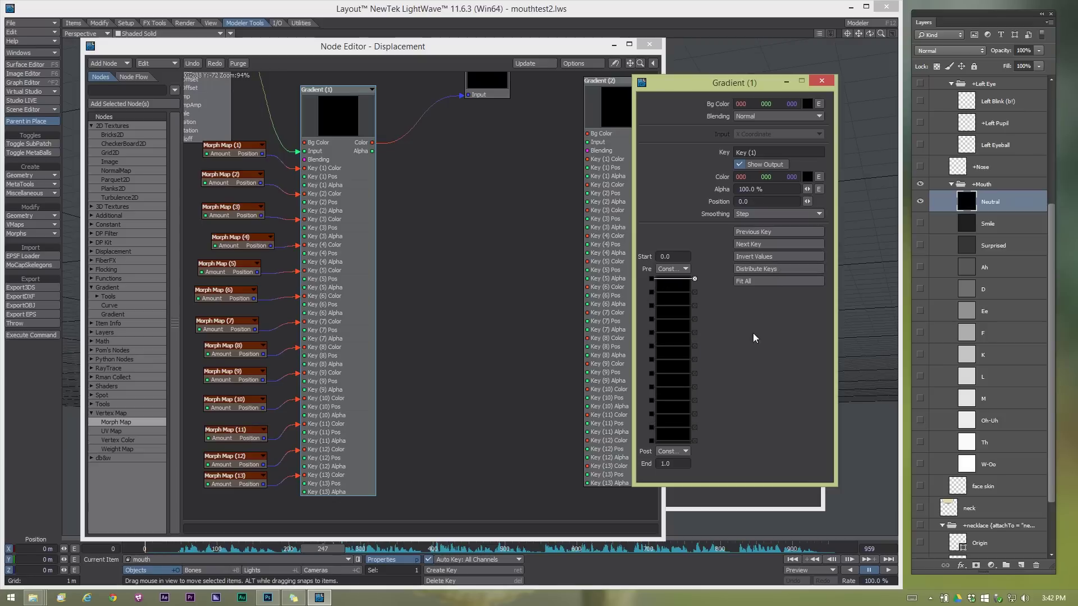
Set the display preferences' Grid Type to Off.
{"action": "left_click_drag", "start_coordinate": [719, 88], "coordinate": [942, 87]}
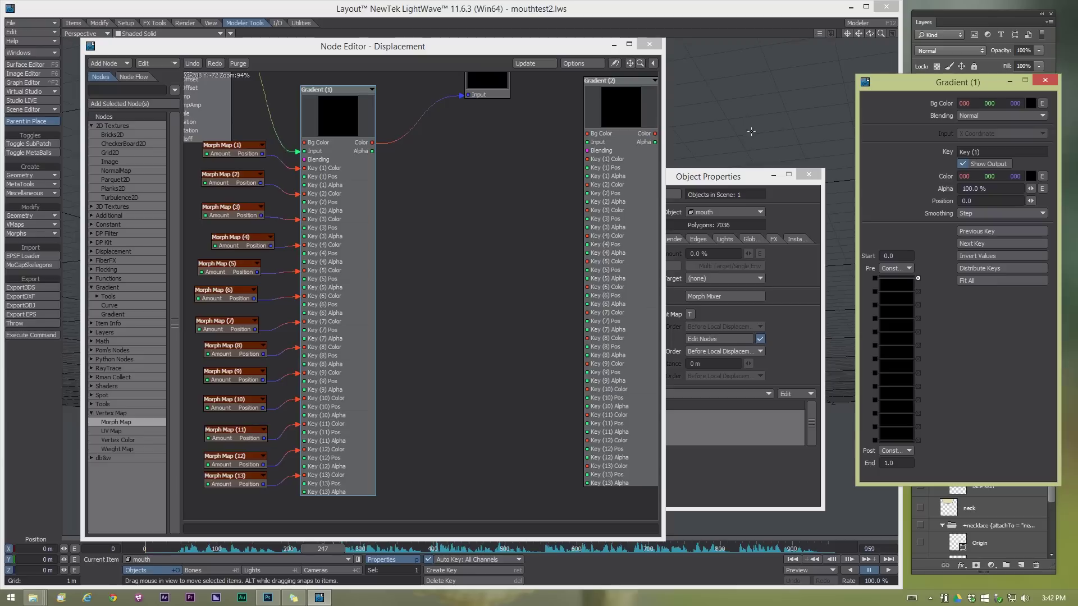
{"action": "key", "text": "o"}
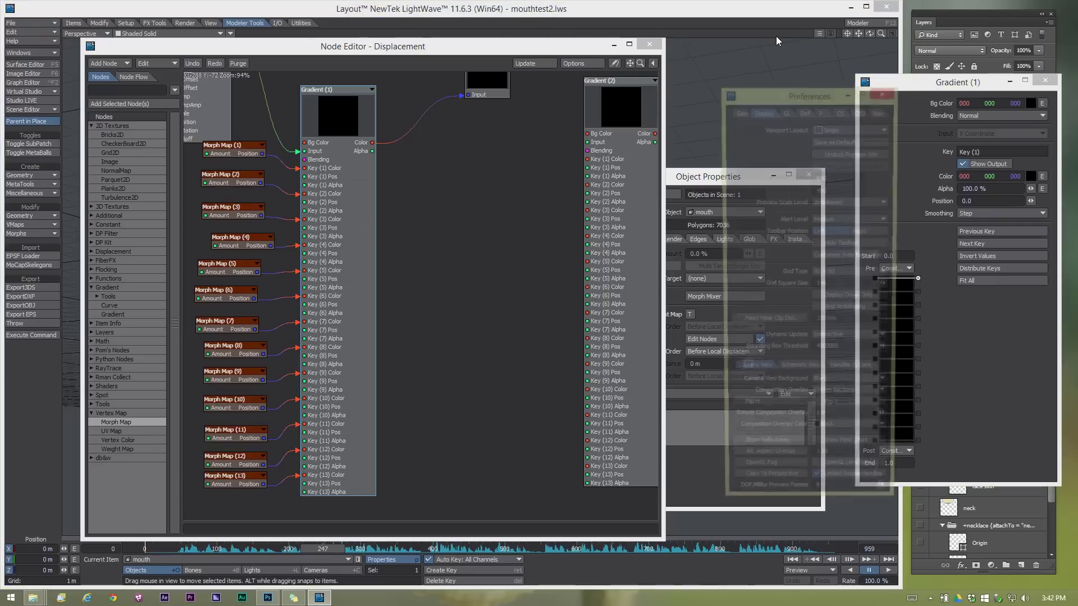
{"action": "left_click", "coordinate": [847, 274]}
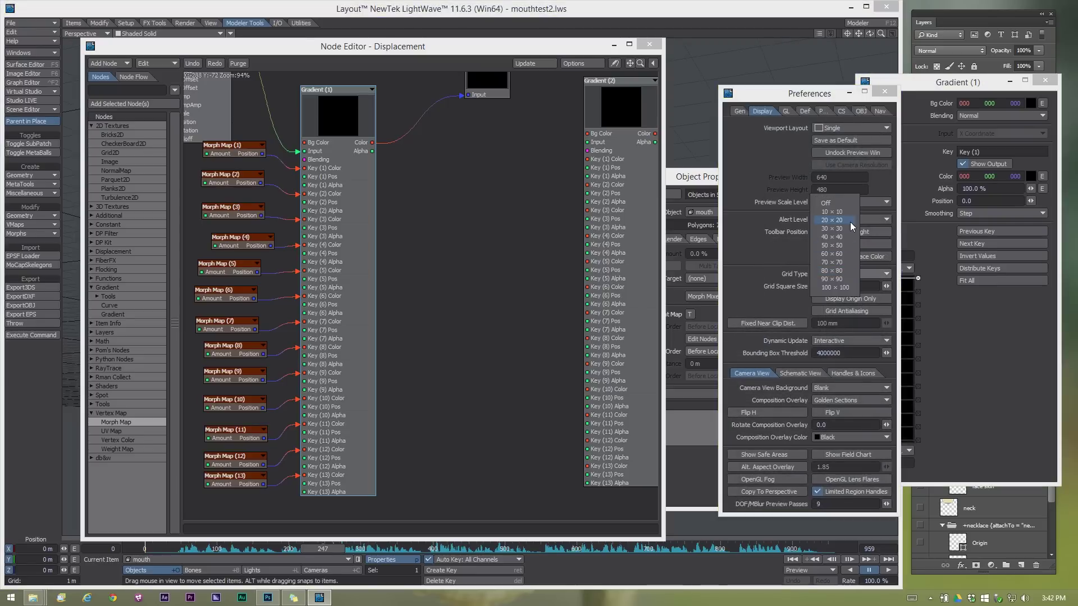
{"action": "left_click", "coordinate": [825, 203]}
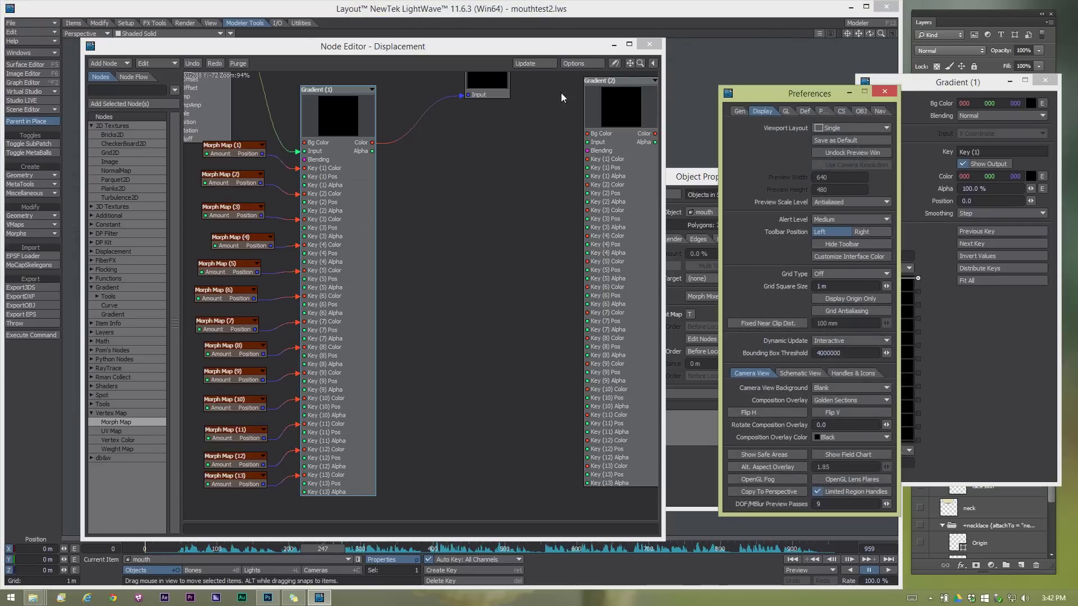
{"action": "left_click", "coordinate": [885, 91]}
Move the node graph and object settings aside, play the animation, and toggle audio scrubbing.
{"action": "left_click_drag", "start_coordinate": [522, 45], "coordinate": [325, 57]}
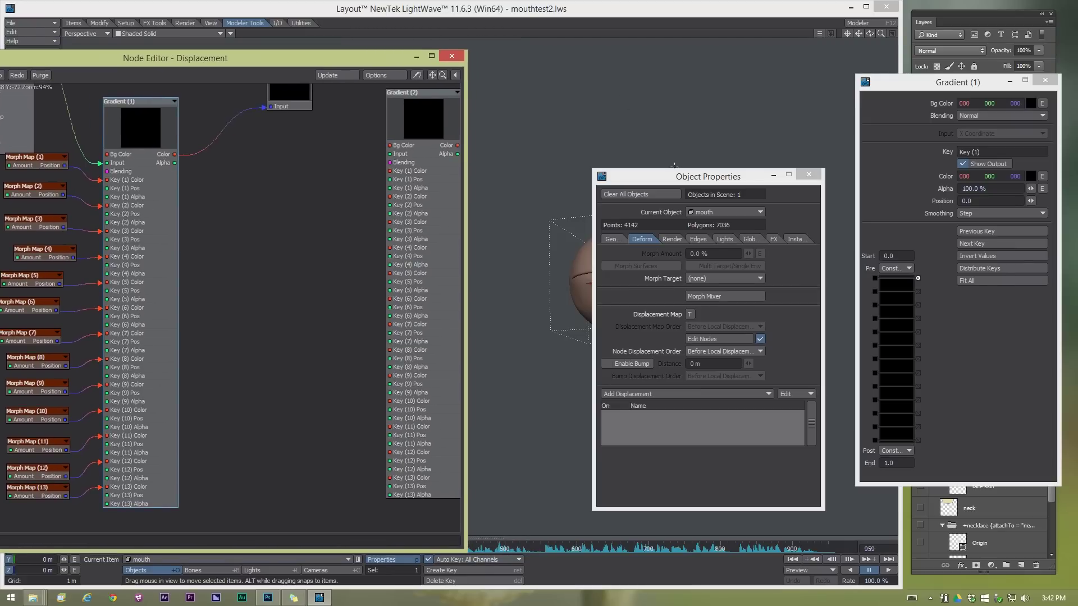
{"action": "left_click_drag", "start_coordinate": [679, 181], "coordinate": [886, 99]}
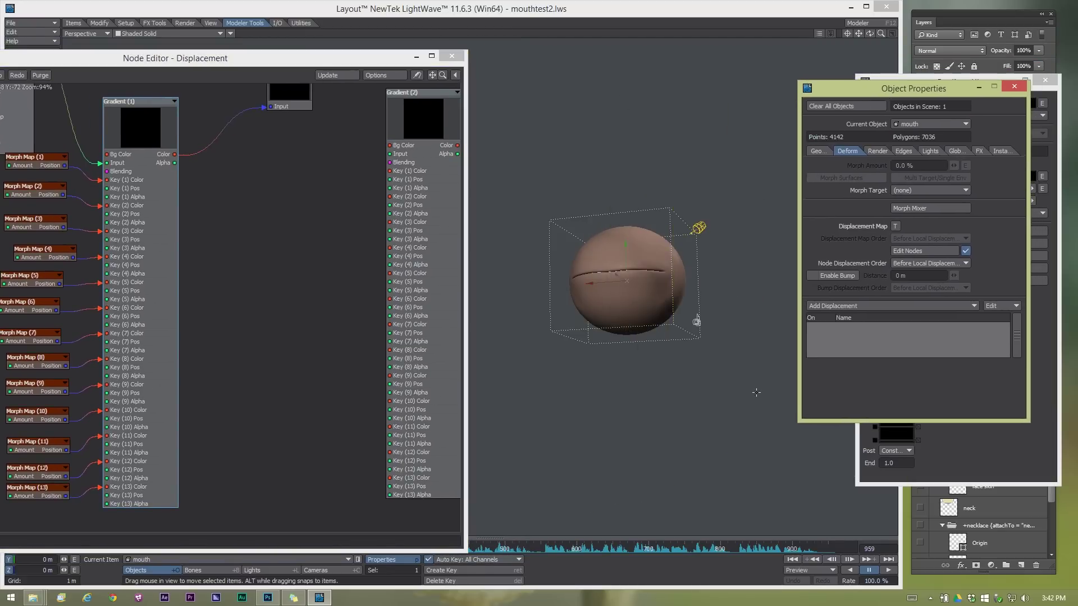
{"action": "left_click", "coordinate": [889, 570]}
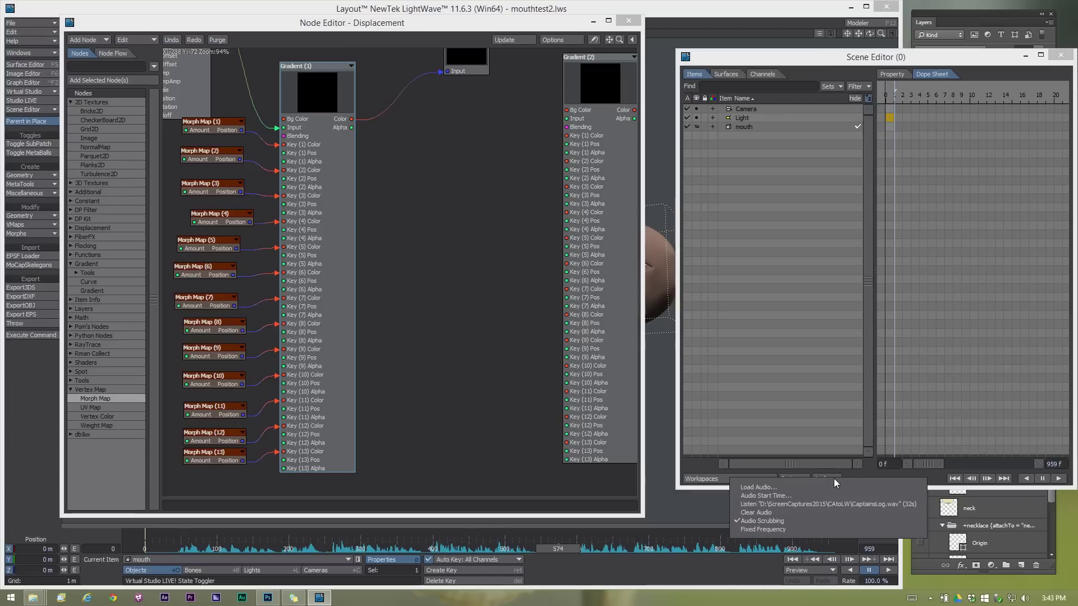
{"action": "left_click", "coordinate": [811, 517]}
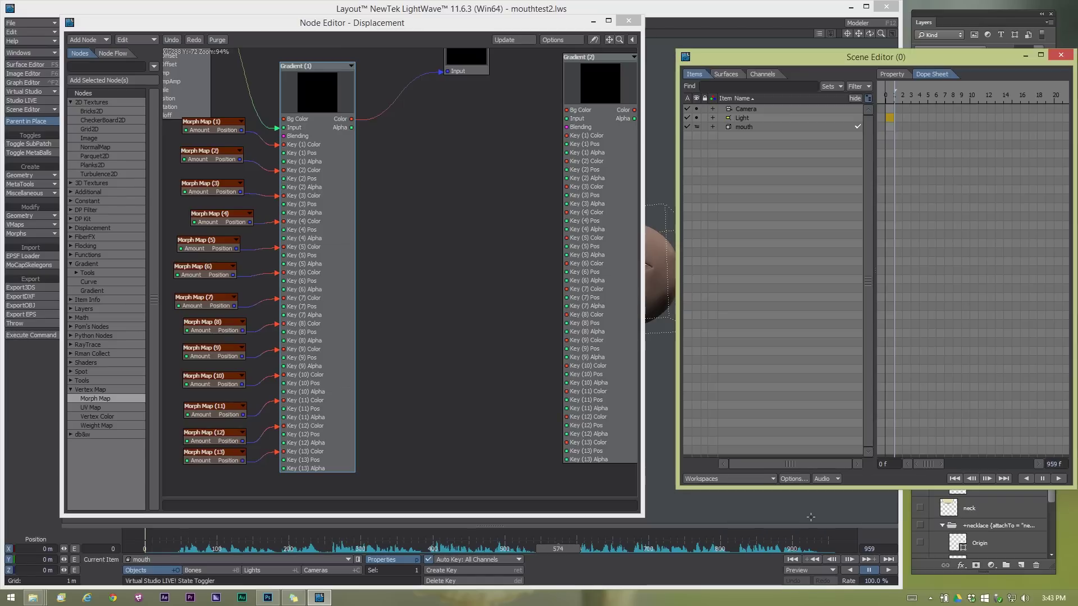
Close the scene overview and node graph, and scrub back to frame 504.
{"action": "left_click", "coordinate": [1060, 55]}
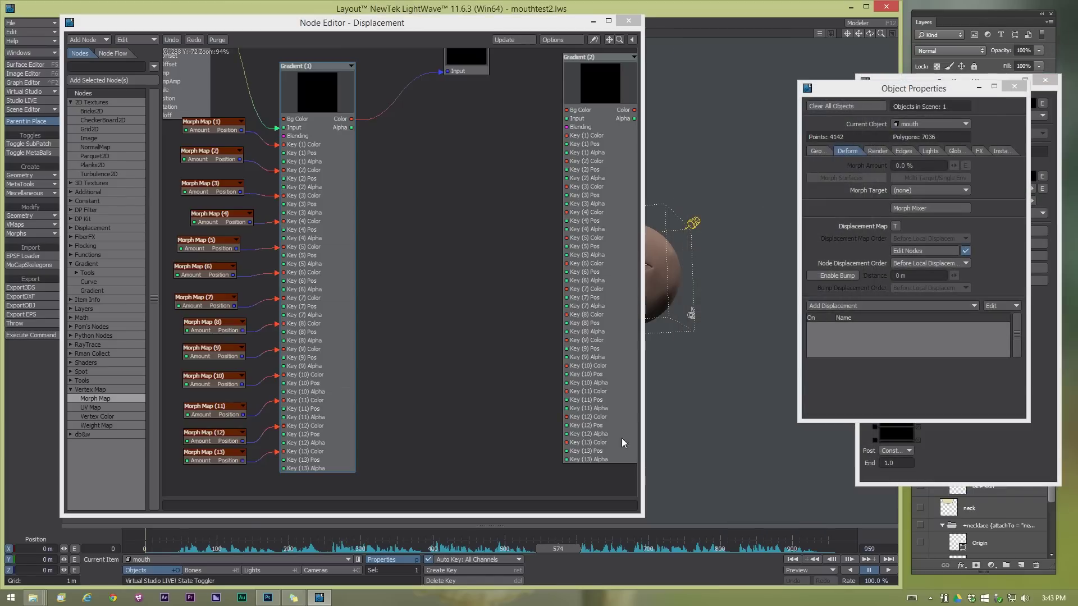
{"action": "left_click", "coordinate": [628, 21]}
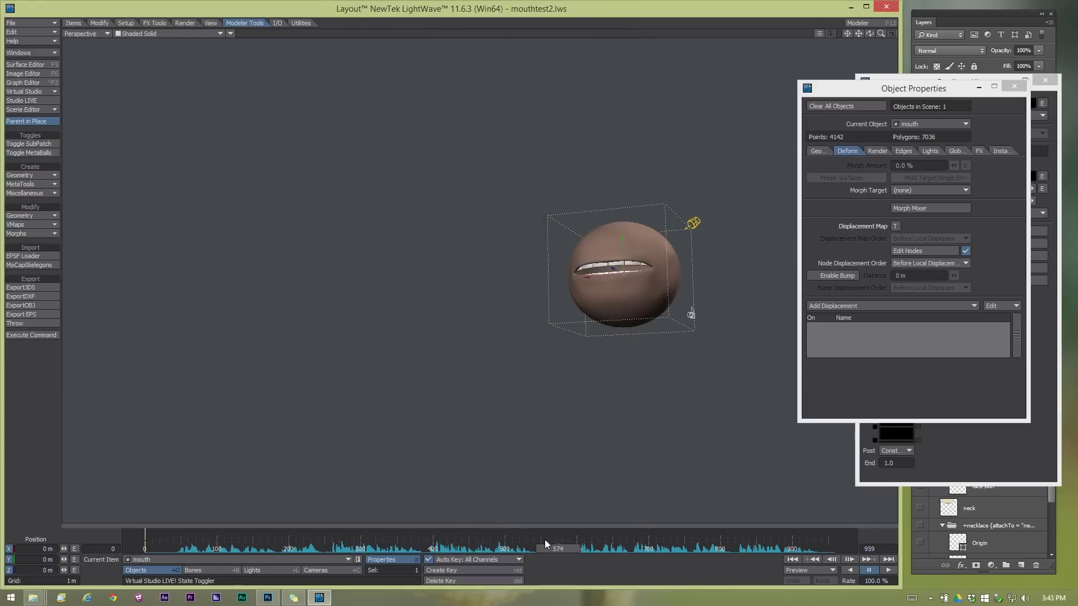
{"action": "left_click_drag", "start_coordinate": [544, 545], "coordinate": [503, 547]}
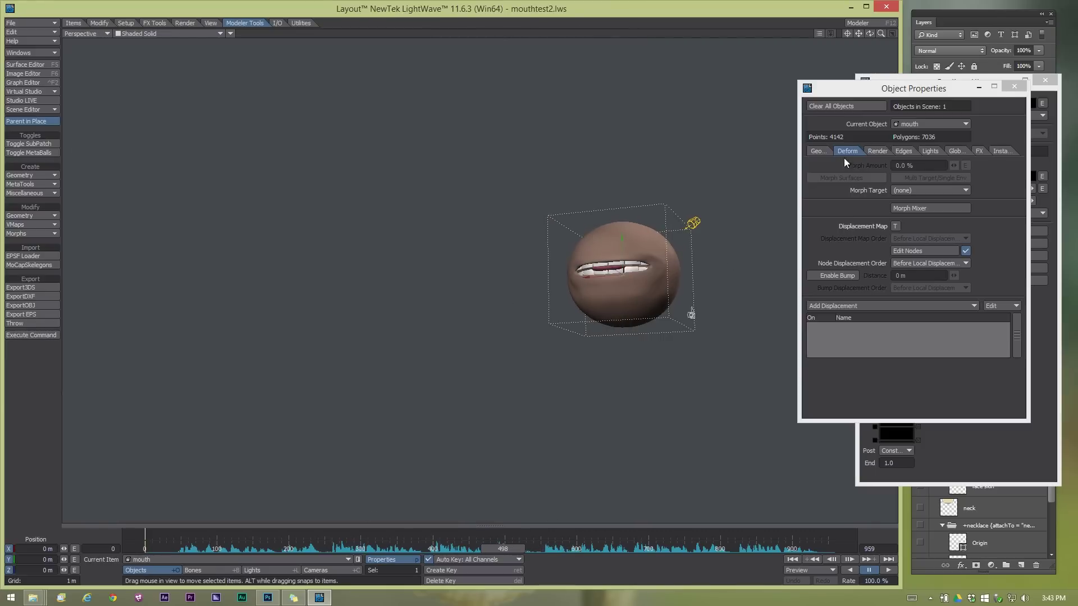
{"action": "left_click_drag", "start_coordinate": [909, 88], "coordinate": [266, 120]}
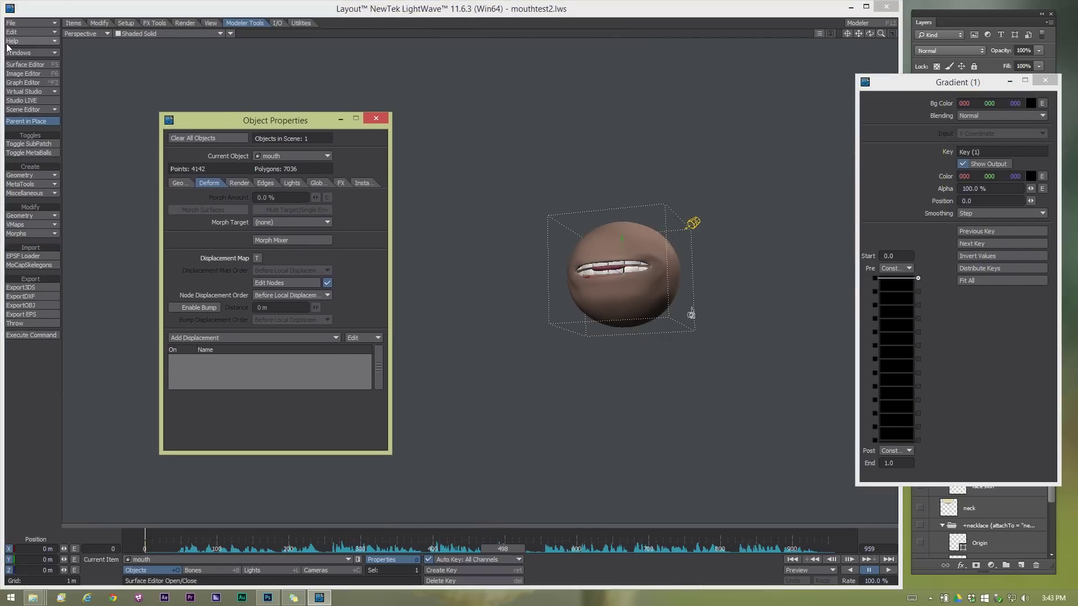
Open the Image Editor on the mouth grays sequence and arrange it beside the other panels.
{"action": "left_click", "coordinate": [24, 76]}
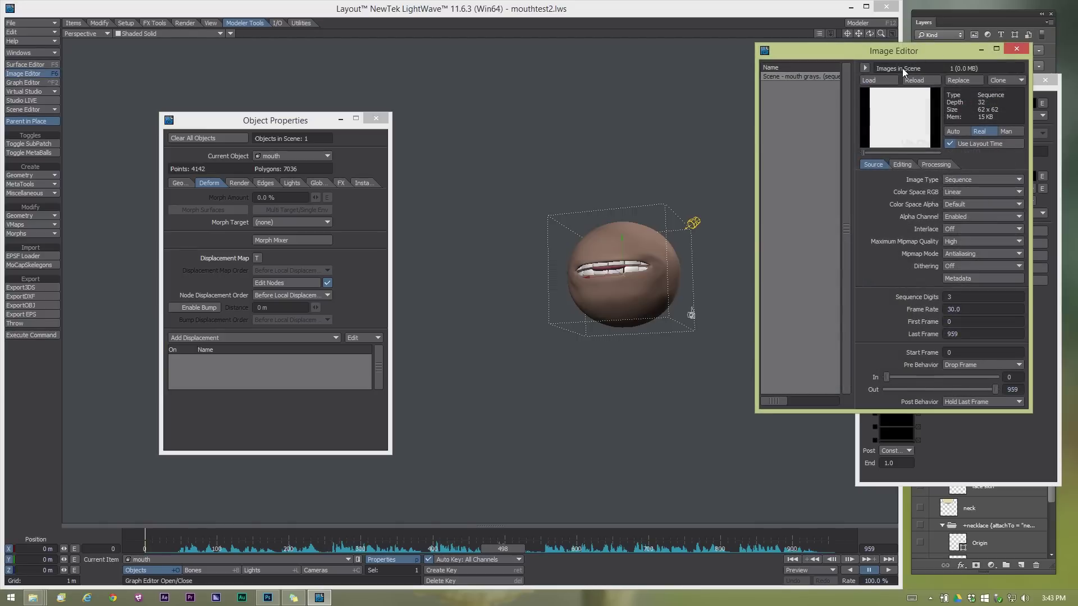
{"action": "left_click_drag", "start_coordinate": [904, 57], "coordinate": [325, 83]}
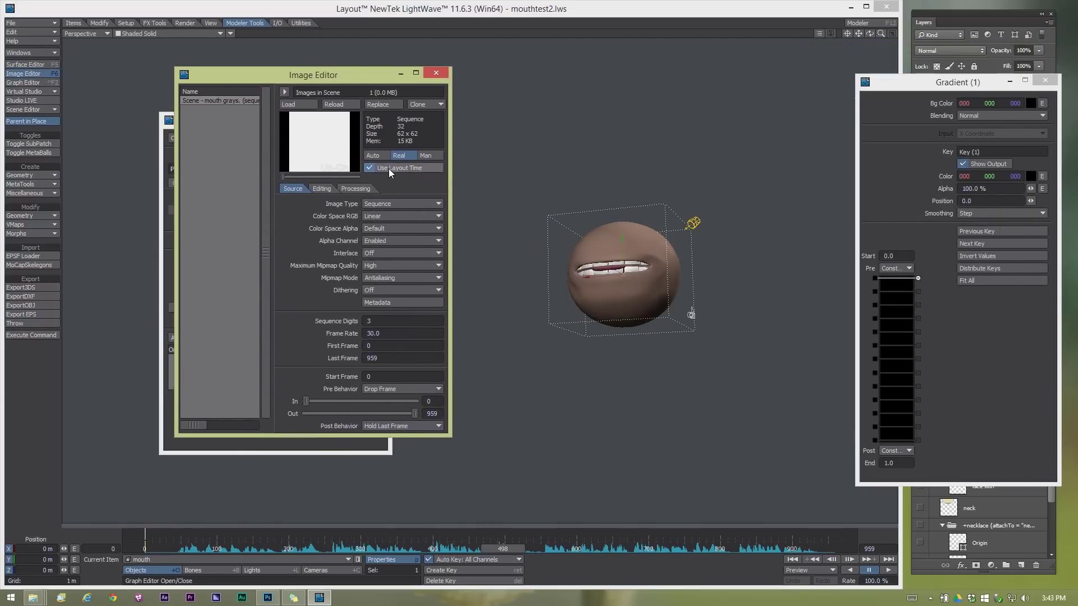
{"action": "mouse_move", "coordinate": [510, 550]}
{"action": "left_mouse_down"}
{"action": "mouse_move", "coordinate": [494, 550]}
{"action": "mouse_move", "coordinate": [510, 550]}
{"action": "left_mouse_up"}
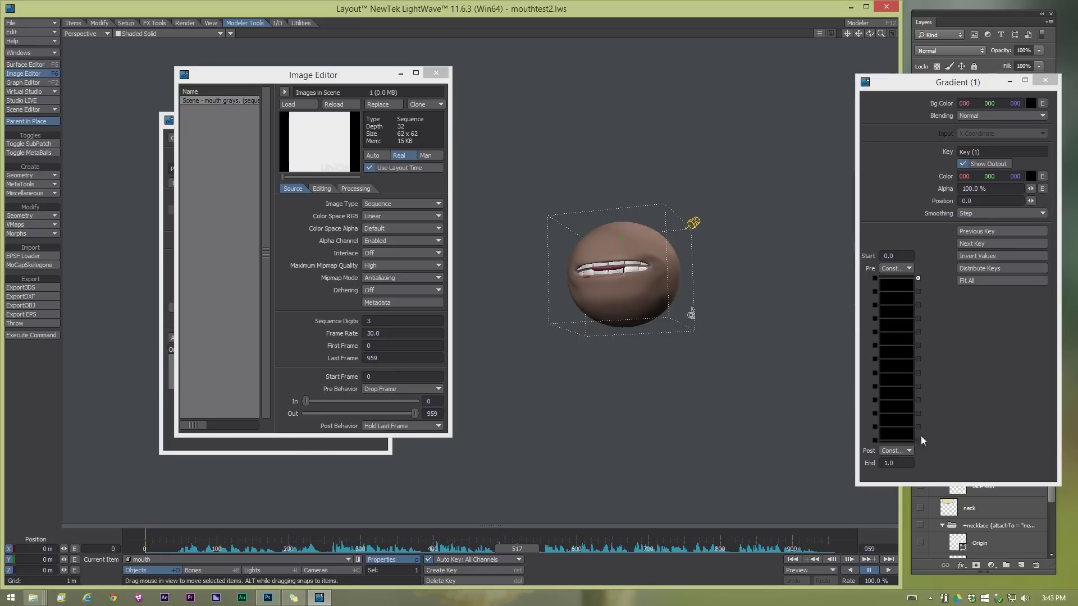
{"action": "left_click_drag", "start_coordinate": [967, 84], "coordinate": [779, 45]}
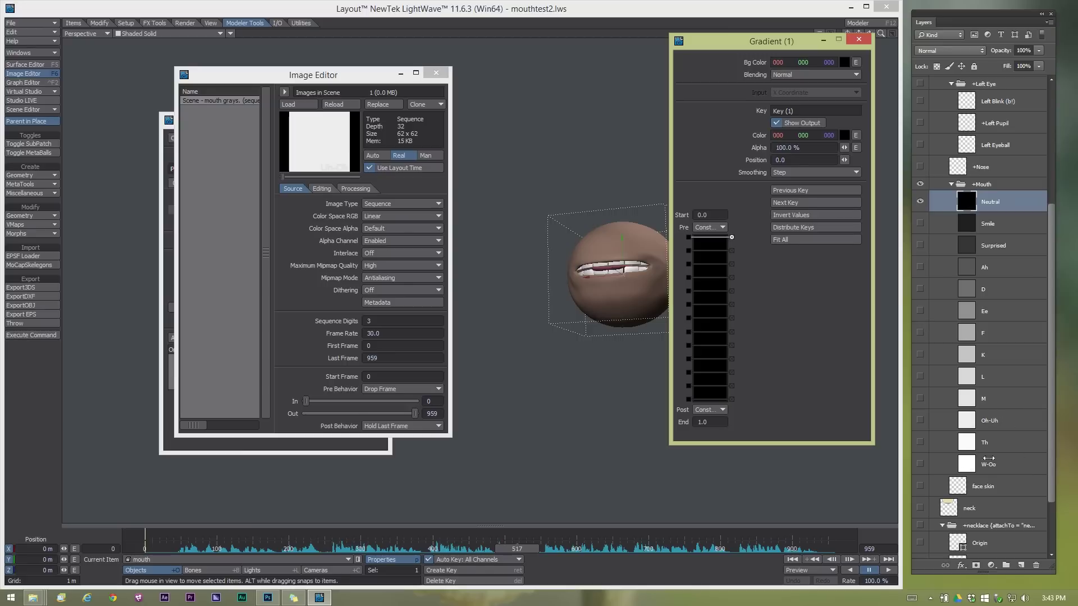
{"action": "left_click_drag", "start_coordinate": [299, 80], "coordinate": [352, 67]}
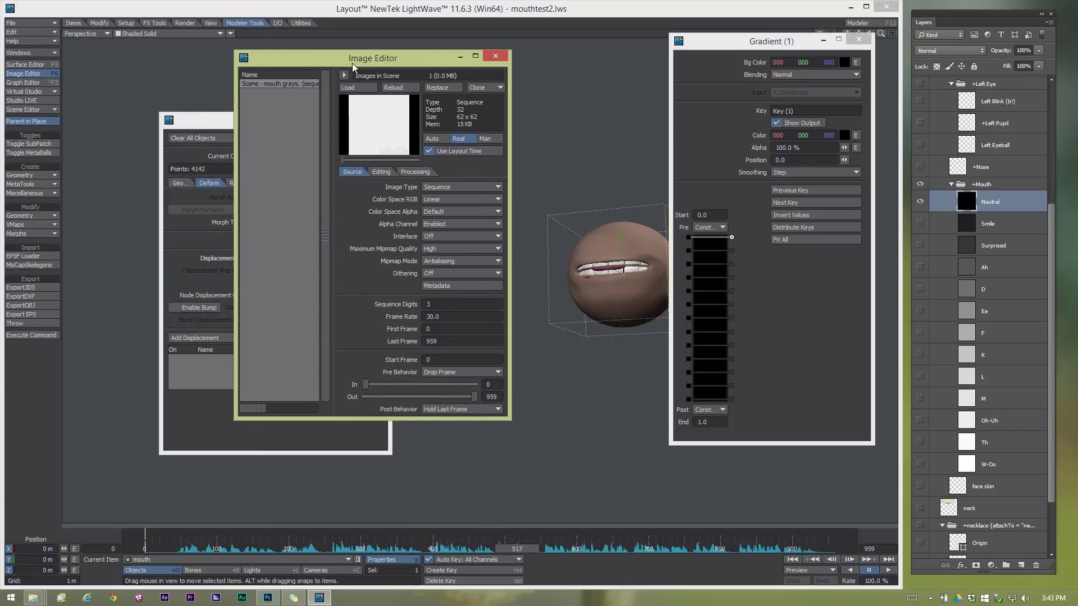
{"action": "left_click_drag", "start_coordinate": [196, 121], "coordinate": [92, 99]}
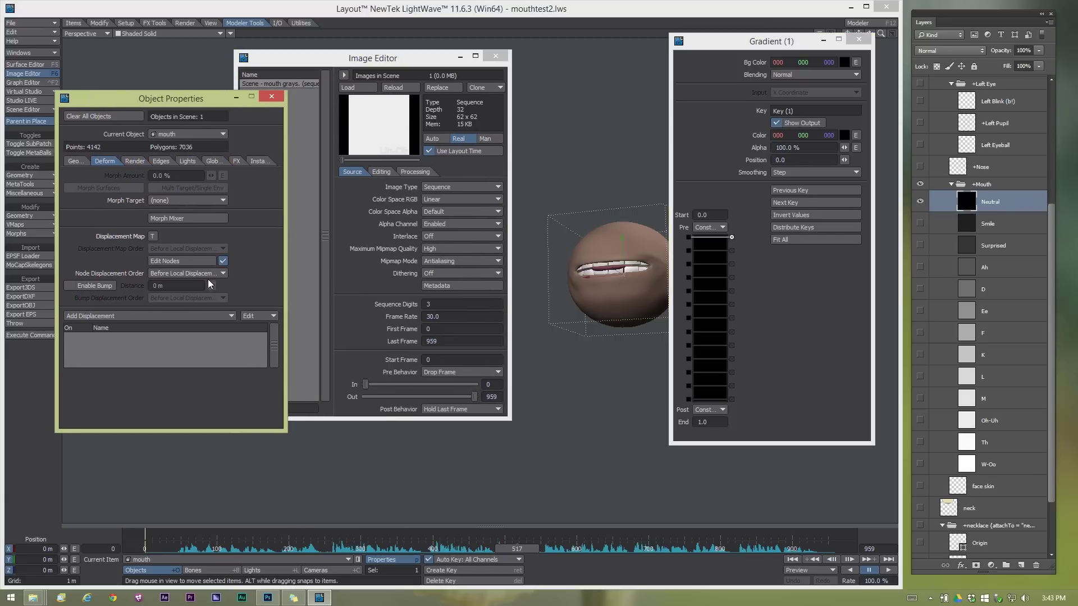
Reopen the displacement node network and spread Gradient (1) and Gradient (2) apart.
{"action": "left_click", "coordinate": [200, 261]}
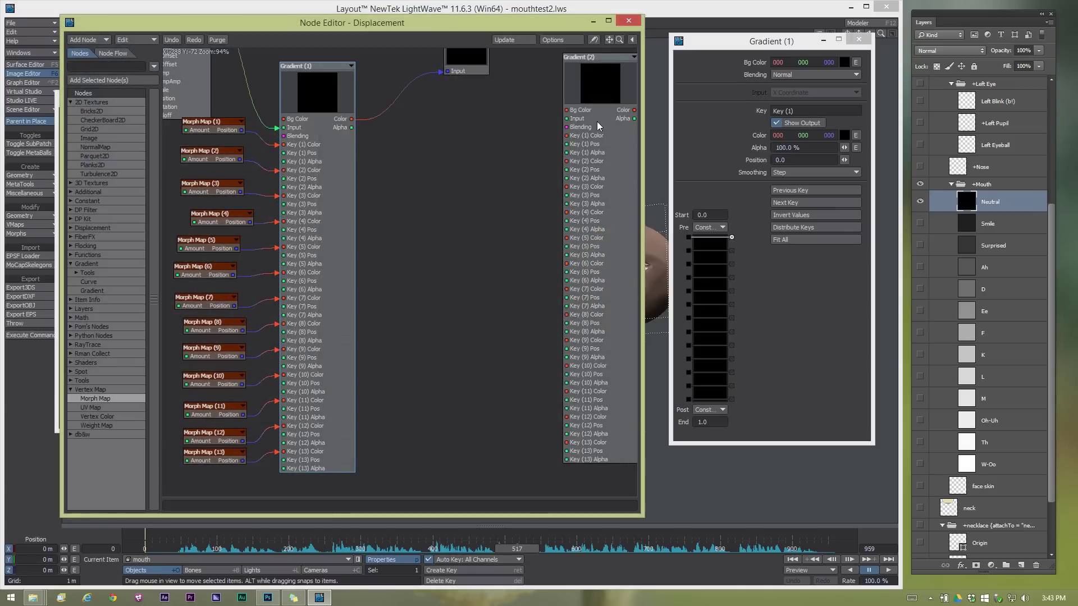
{"action": "left_click_drag", "start_coordinate": [597, 122], "coordinate": [578, 140]}
{"action": "left_click_drag", "start_coordinate": [329, 119], "coordinate": [350, 116]}
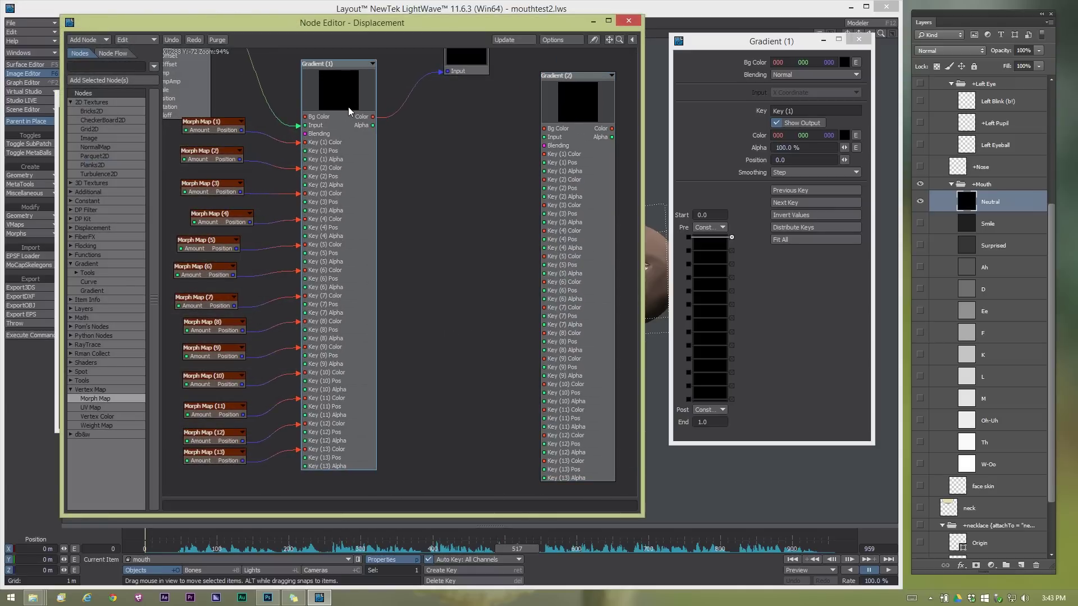
Check which vertex maps Morph Map (11) and Morph Map (12) use.
{"action": "double_click", "coordinate": [220, 410]}
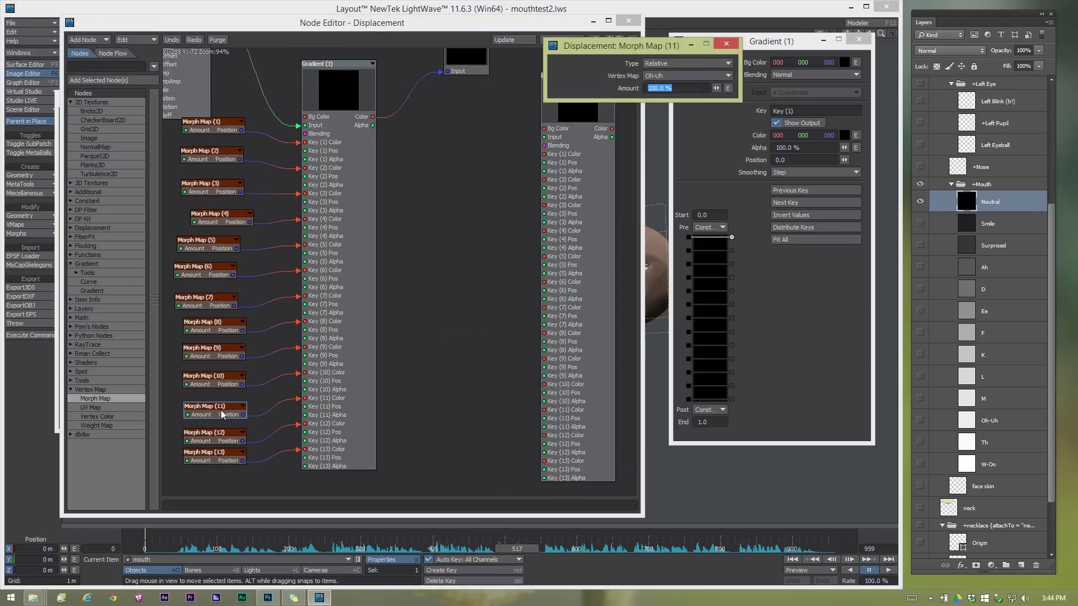
{"action": "left_click", "coordinate": [727, 44]}
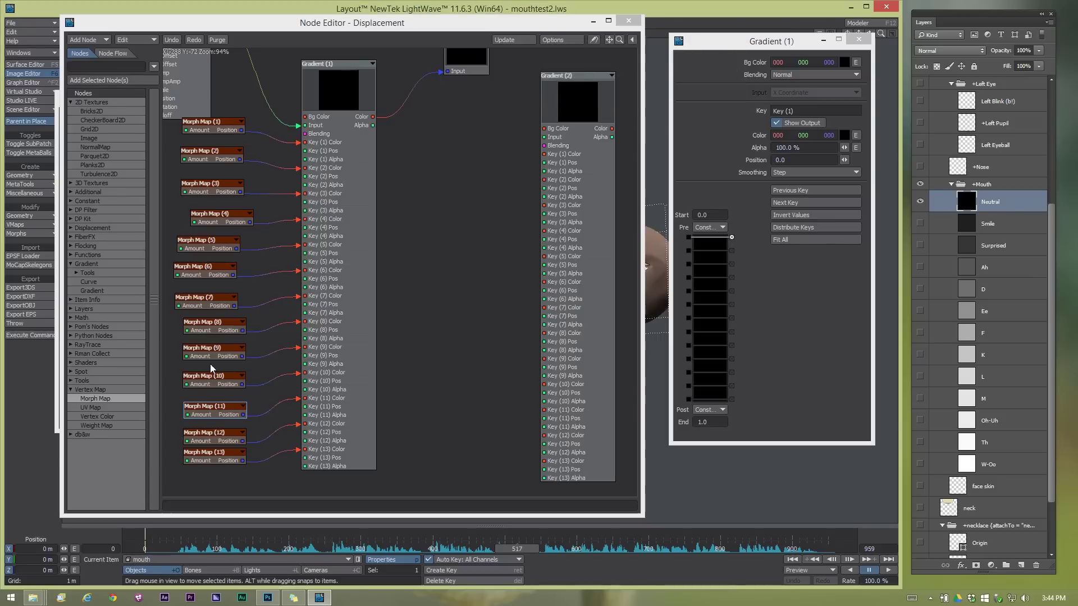
{"action": "double_click", "coordinate": [226, 441]}
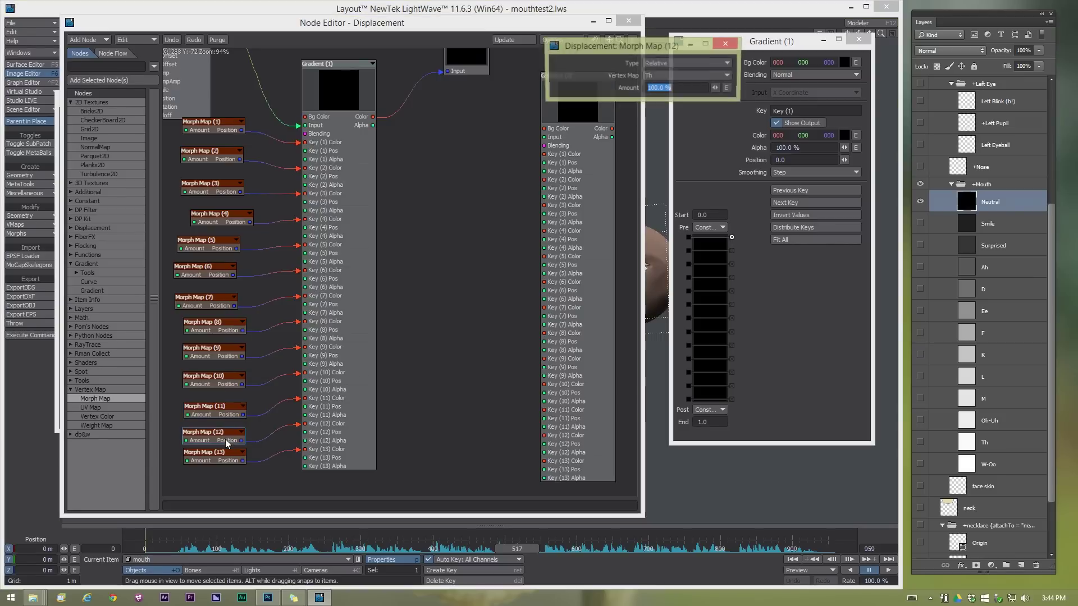
{"action": "left_click", "coordinate": [728, 42]}
{"action": "double_click", "coordinate": [219, 408]}
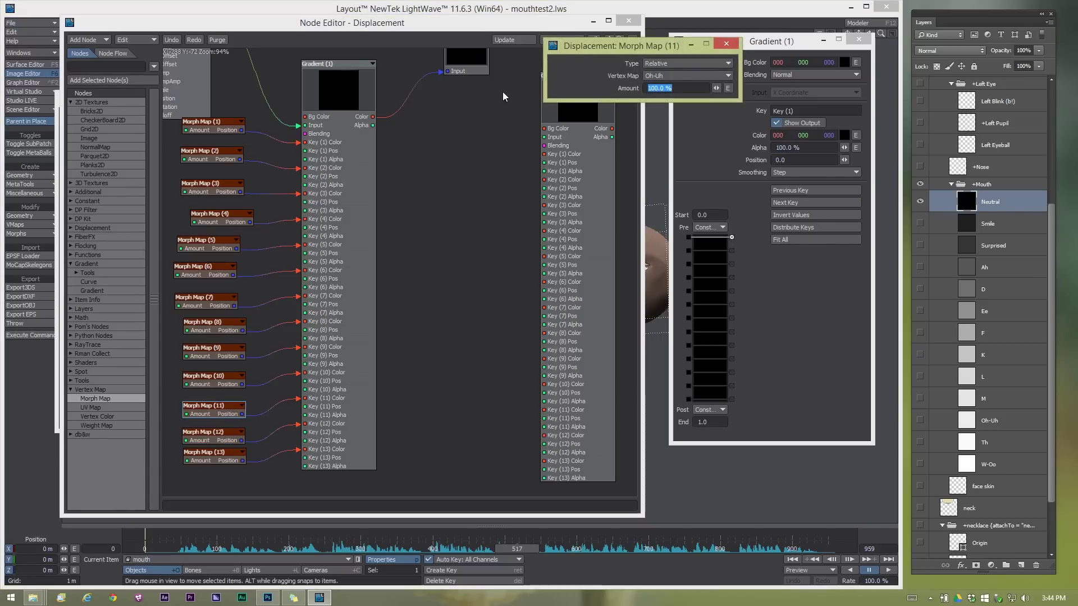
{"action": "left_click", "coordinate": [727, 44]}
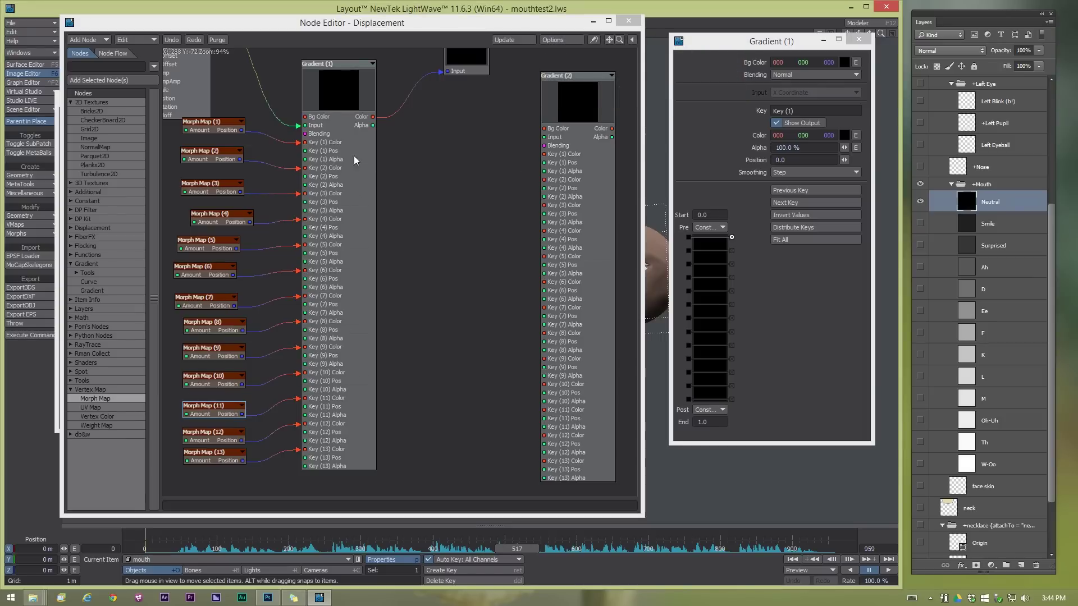
Reposition Gradient (1) and the Image node above the morph maps, and select Key (11).
{"action": "left_click_drag", "start_coordinate": [354, 160], "coordinate": [385, 171]}
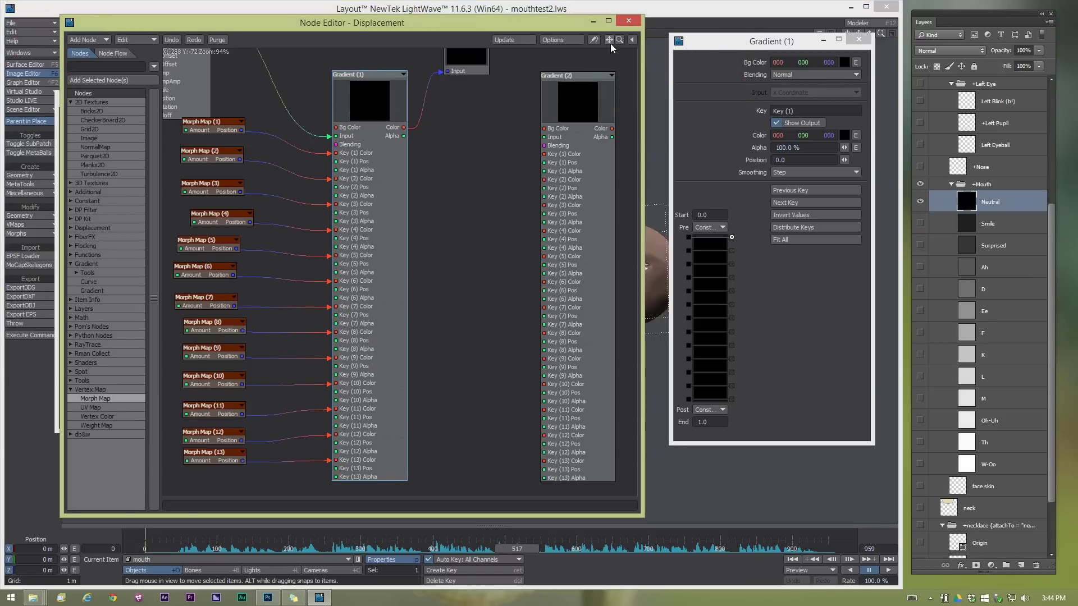
{"action": "left_click_drag", "start_coordinate": [611, 45], "coordinate": [437, 241]}
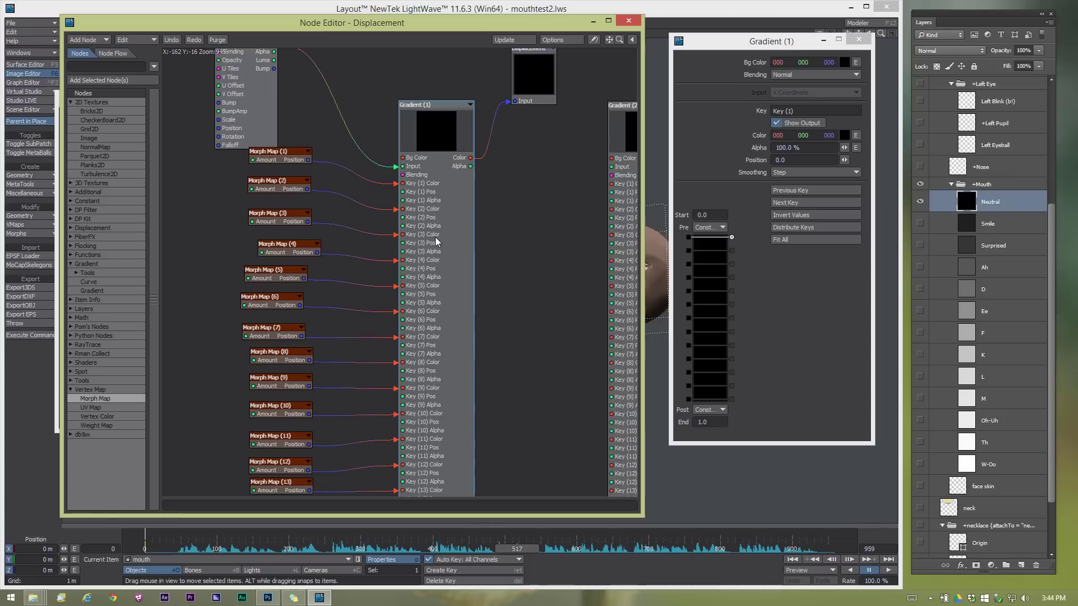
{"action": "left_click_drag", "start_coordinate": [214, 81], "coordinate": [222, 124]}
{"action": "left_click", "coordinate": [446, 189]}
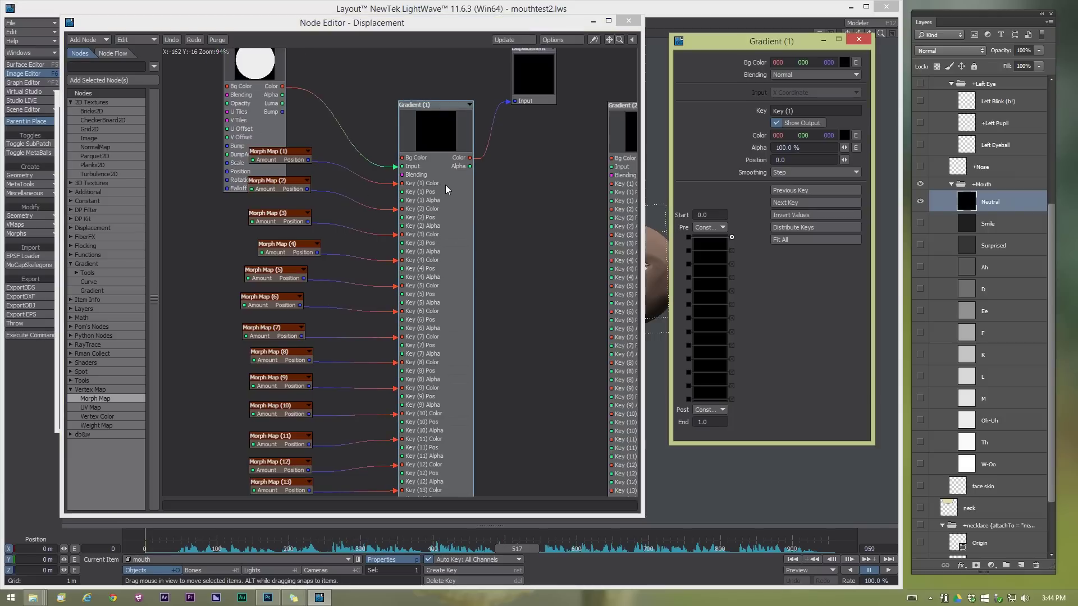
{"action": "left_click", "coordinate": [690, 372]}
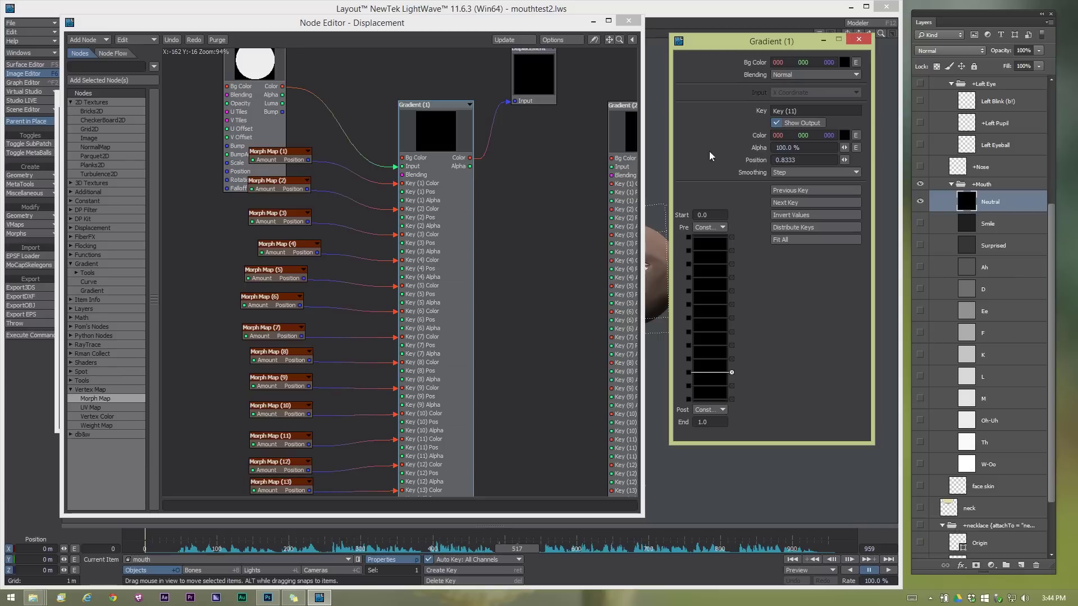
{"action": "left_click_drag", "start_coordinate": [644, 195], "coordinate": [589, 196]}
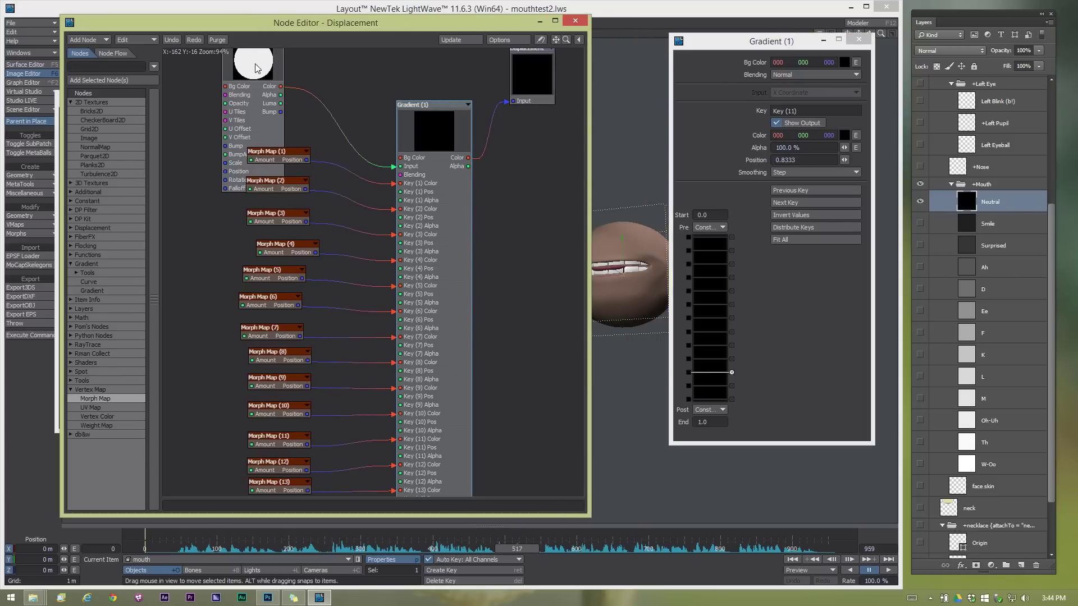
{"action": "left_click_drag", "start_coordinate": [257, 72], "coordinate": [228, 110]}
Connect the Image node's Luma output to Gradient (1)'s Input.
{"action": "left_click", "coordinate": [540, 40]}
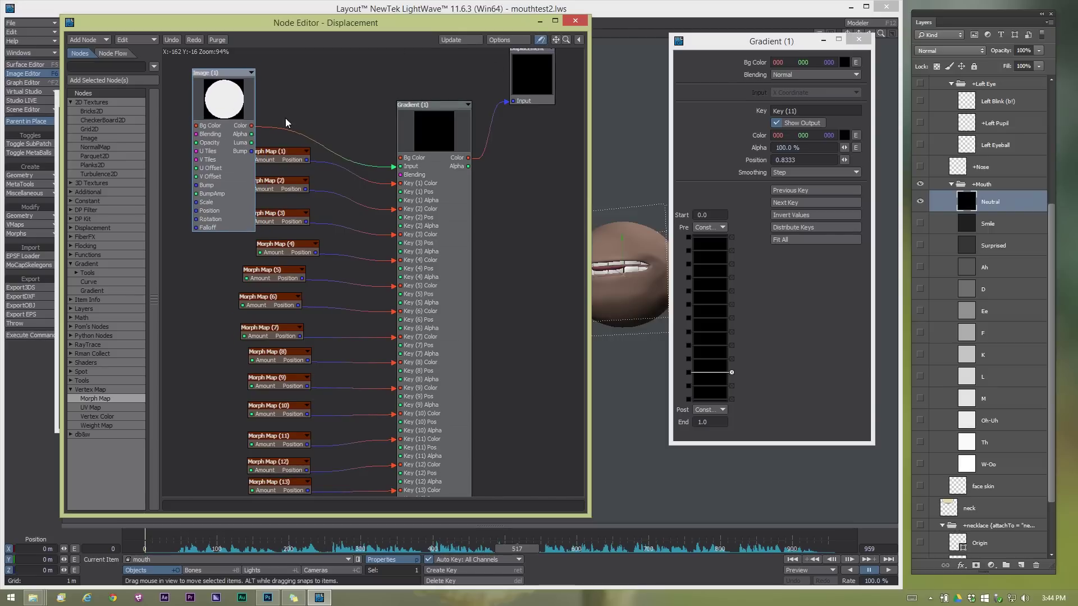
{"action": "mouse_move", "coordinate": [244, 148]}
{"action": "left_click_drag", "start_coordinate": [244, 149], "coordinate": [412, 174]}
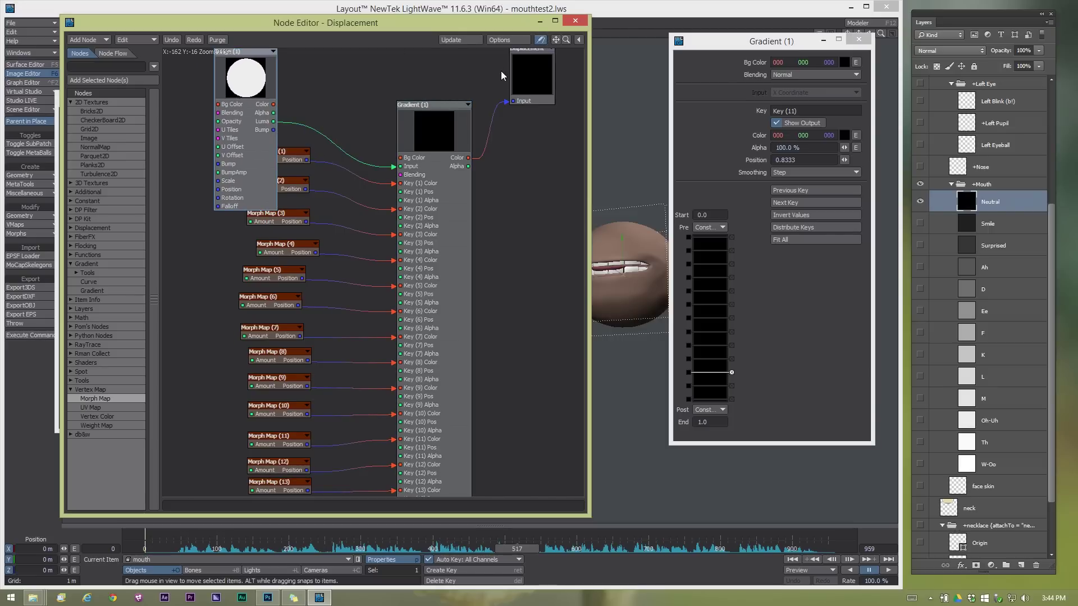
Set Key (11) to position 0.9333 and lock it, then select Key (10) at frame 508.
{"action": "mouse_move", "coordinate": [273, 124]}
{"action": "left_click", "coordinate": [785, 162]}
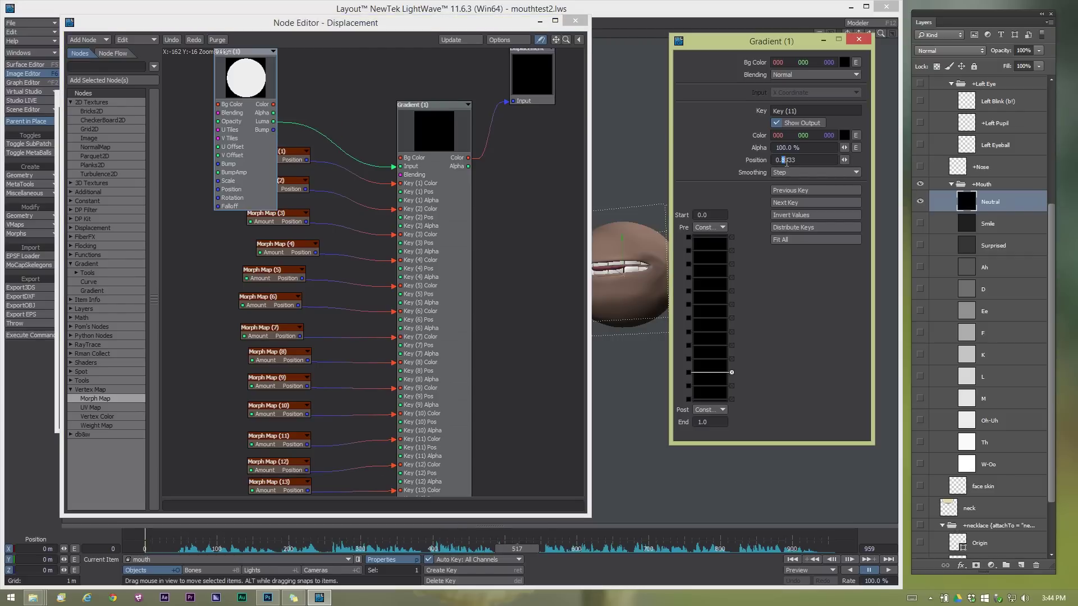
{"action": "key", "text": "Return"}
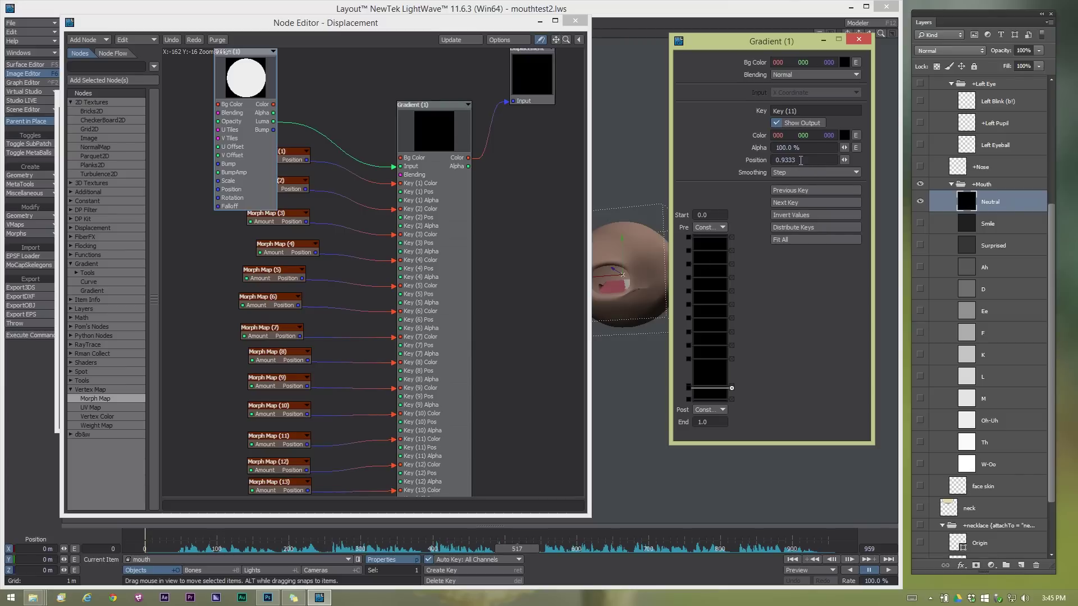
{"action": "left_click", "coordinate": [689, 388]}
{"action": "left_click", "coordinate": [689, 359]}
{"action": "left_click", "coordinate": [510, 547]}
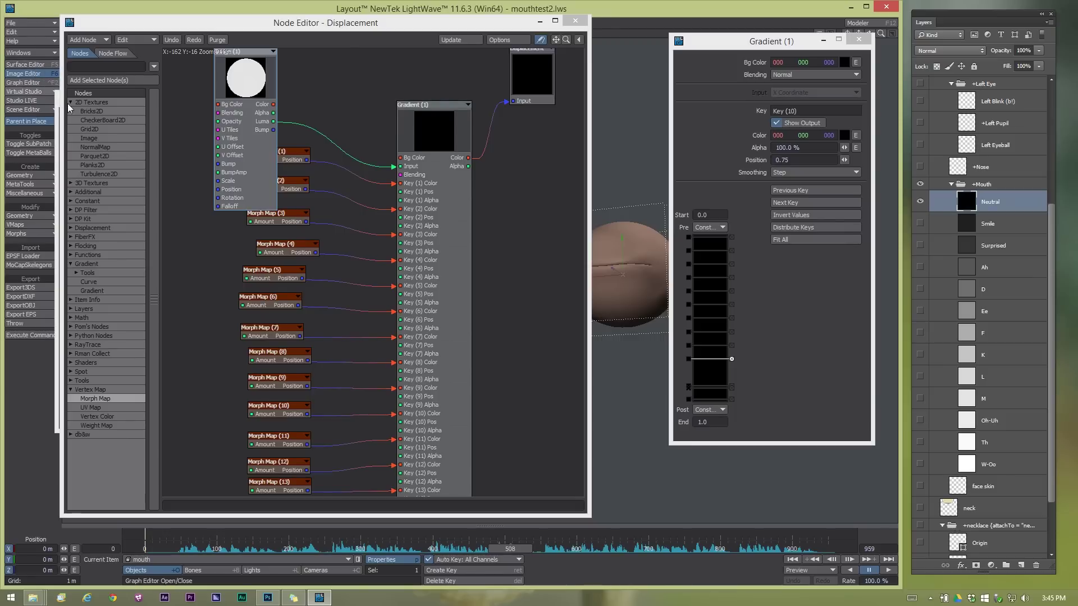
Rearrange the editors and check the vertex maps of Morph Maps (7) through (10).
{"action": "left_click_drag", "start_coordinate": [202, 26], "coordinate": [214, 151]}
{"action": "left_click_drag", "start_coordinate": [519, 39], "coordinate": [896, 15]}
{"action": "left_click_drag", "start_coordinate": [392, 153], "coordinate": [371, 46]}
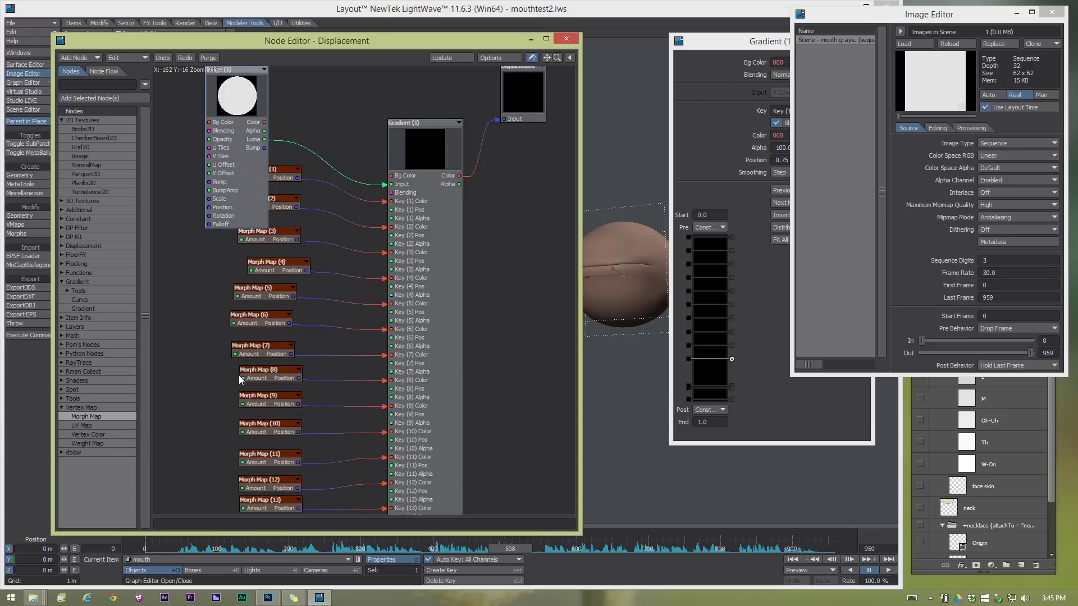
{"action": "double_click", "coordinate": [271, 345]}
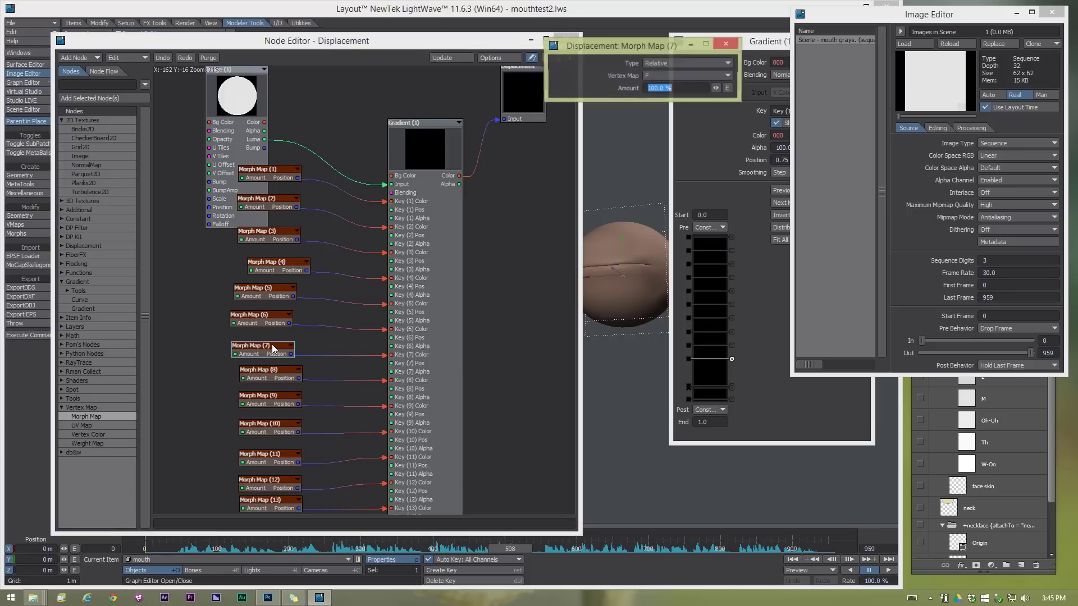
{"action": "double_click", "coordinate": [261, 372]}
{"action": "double_click", "coordinate": [264, 394]}
{"action": "left_click", "coordinate": [264, 421]}
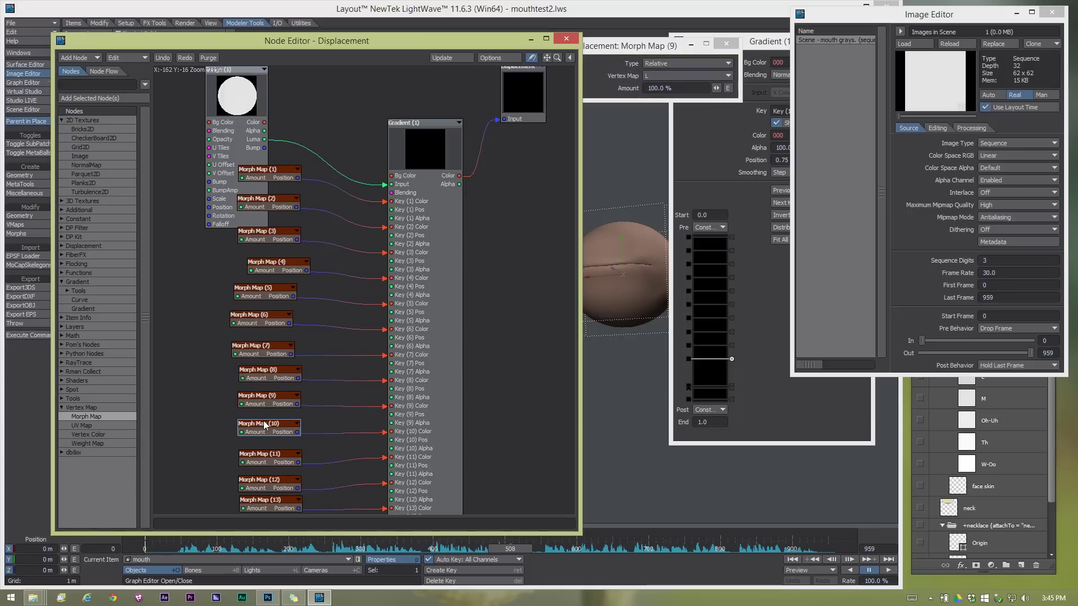
{"action": "double_click", "coordinate": [264, 419]}
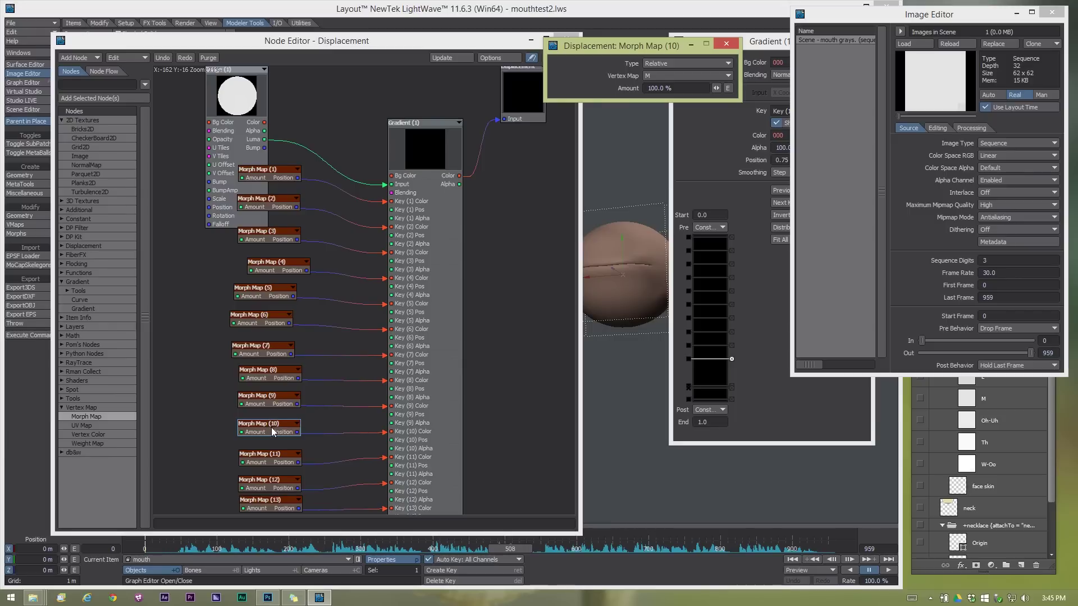
Change Key (10)'s position to 0.8941, lock it, and preview the mouth.
{"action": "double_click", "coordinate": [437, 331]}
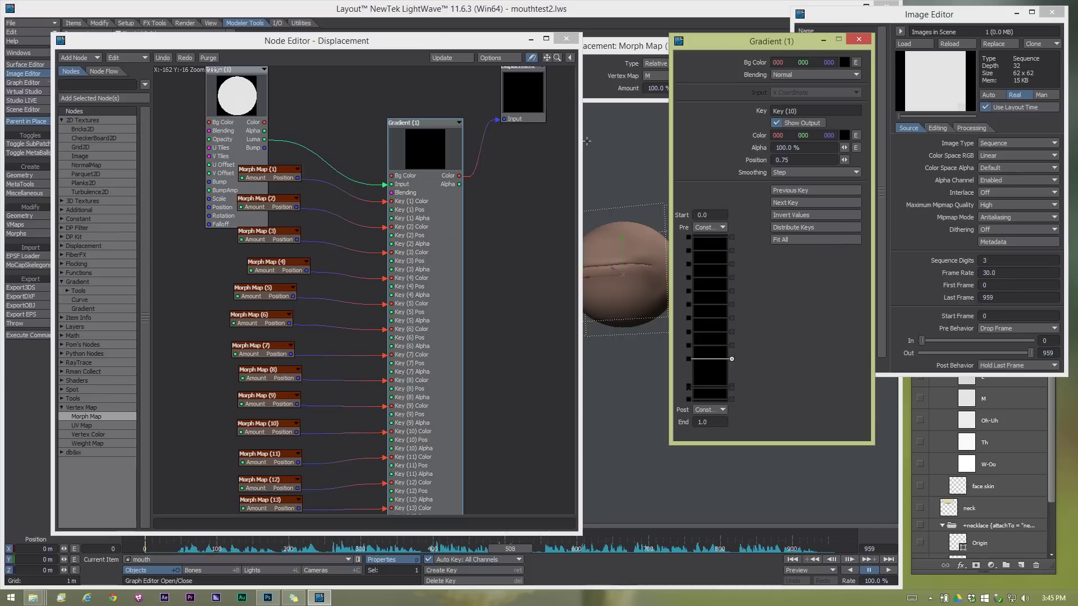
{"action": "mouse_move", "coordinate": [265, 142]}
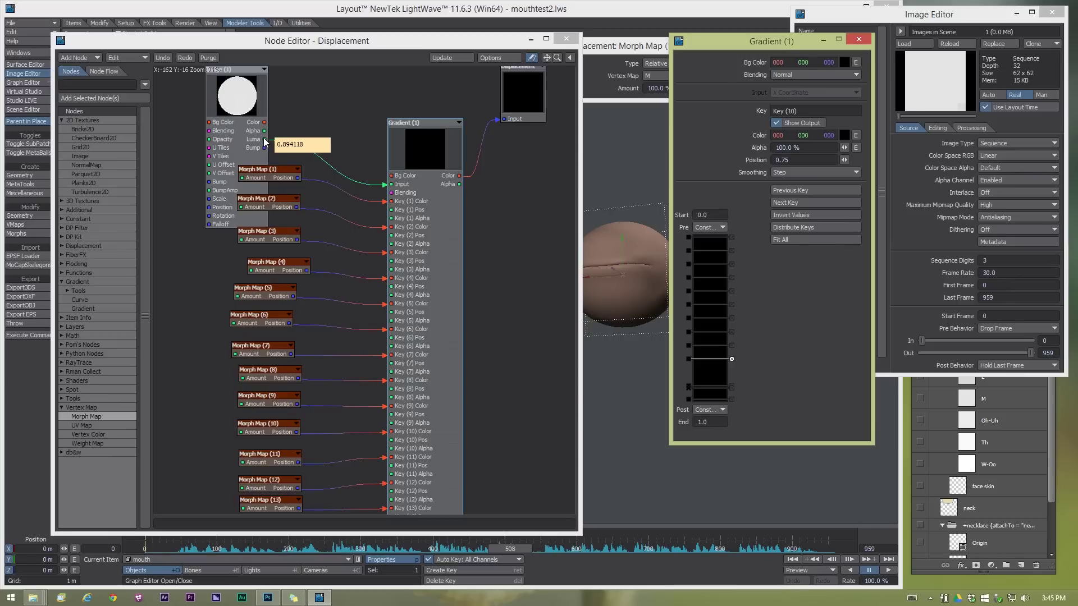
{"action": "double_click", "coordinate": [790, 160]}
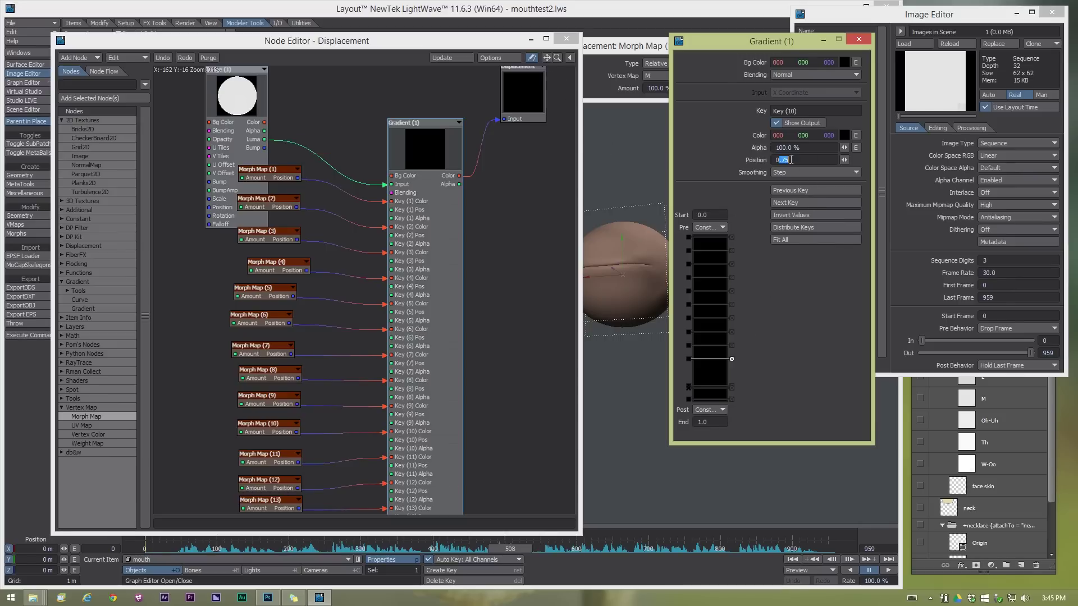
{"action": "key", "text": "BackSpace"}
{"action": "type", "text": "8941"}
{"action": "key", "text": "Return"}
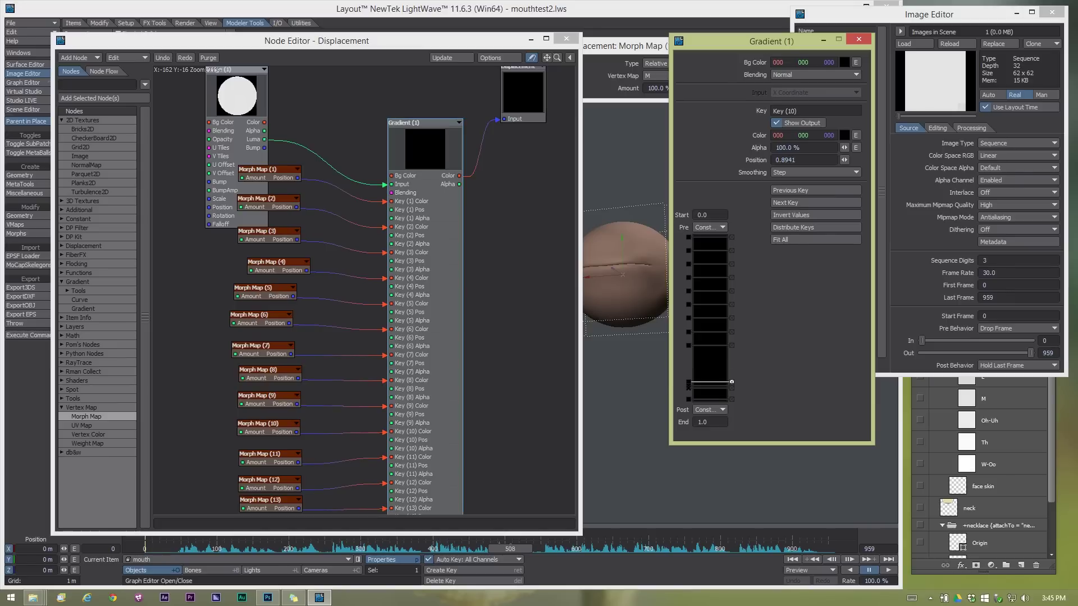
{"action": "left_click", "coordinate": [689, 382]}
{"action": "left_click", "coordinate": [585, 470]}
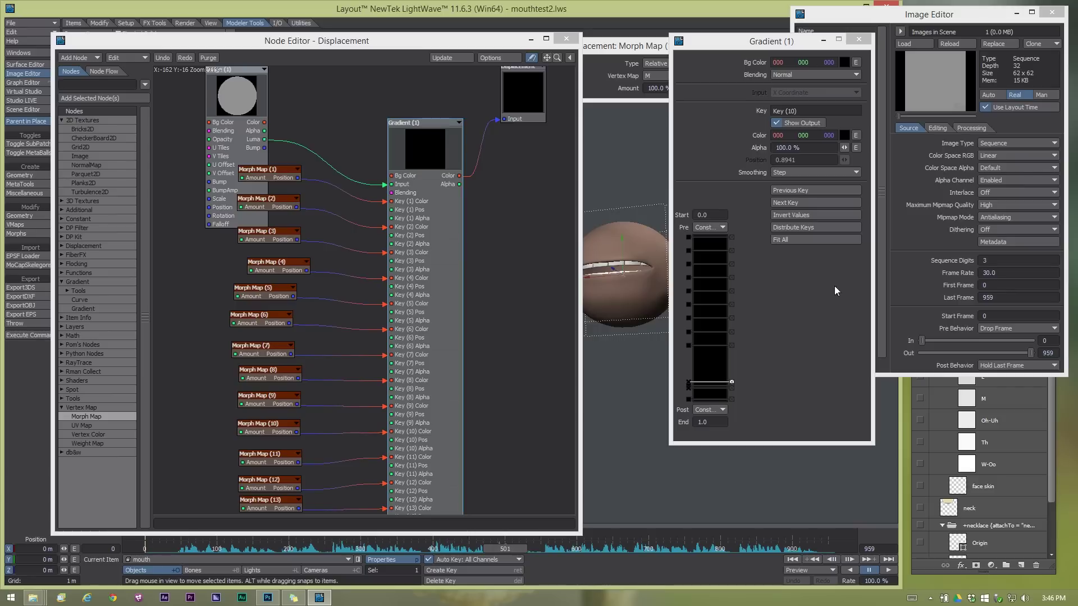
Check the vertex maps of Morph Map (5) and (6), then select gradient Key (6).
{"action": "double_click", "coordinate": [268, 290]}
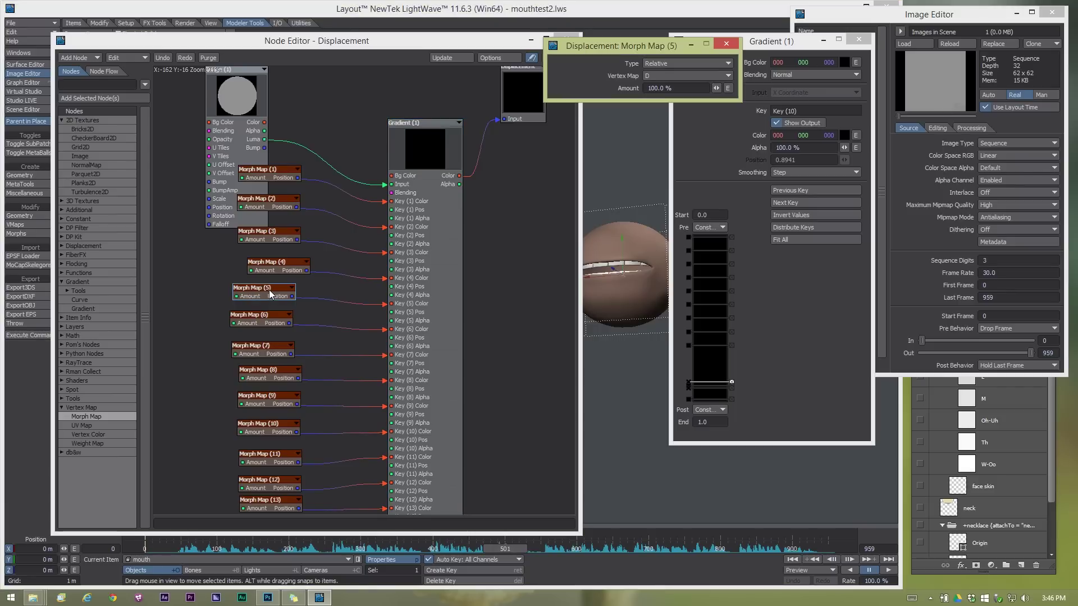
{"action": "double_click", "coordinate": [265, 319]}
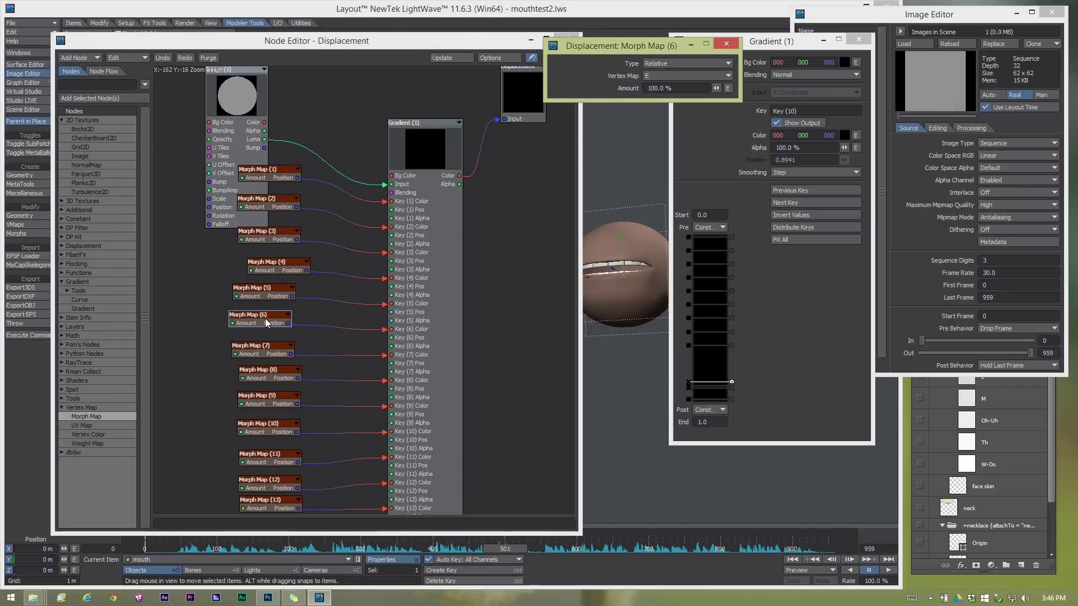
{"action": "left_click", "coordinate": [689, 306]}
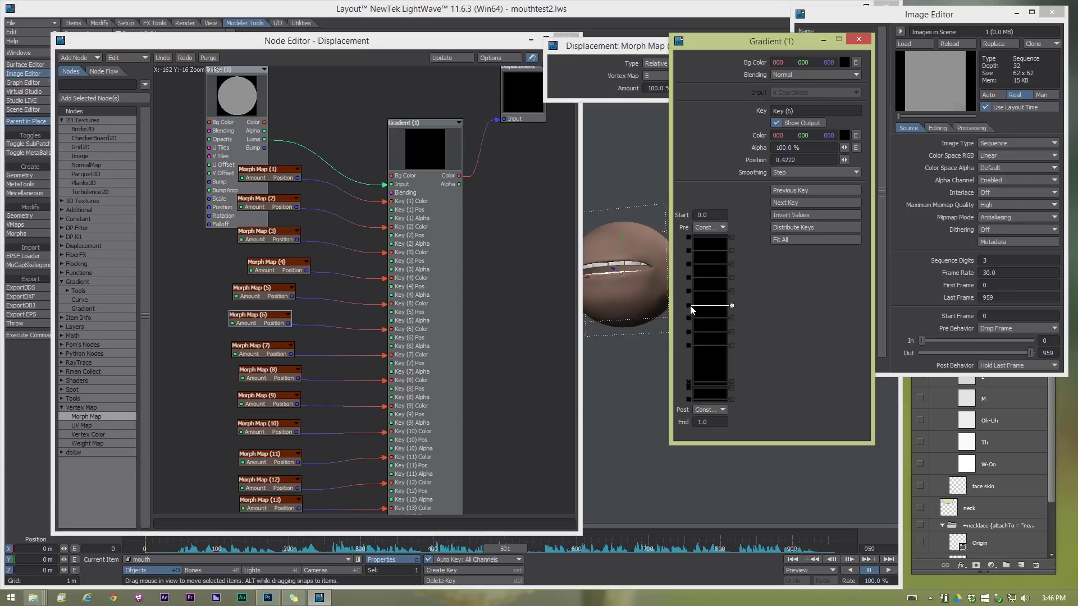
Set Key (6)'s position to 0.5725 and lock it.
{"action": "mouse_move", "coordinate": [263, 141]}
{"action": "double_click", "coordinate": [783, 159]}
{"action": "type", "text": "5725"}
{"action": "key", "text": "Return"}
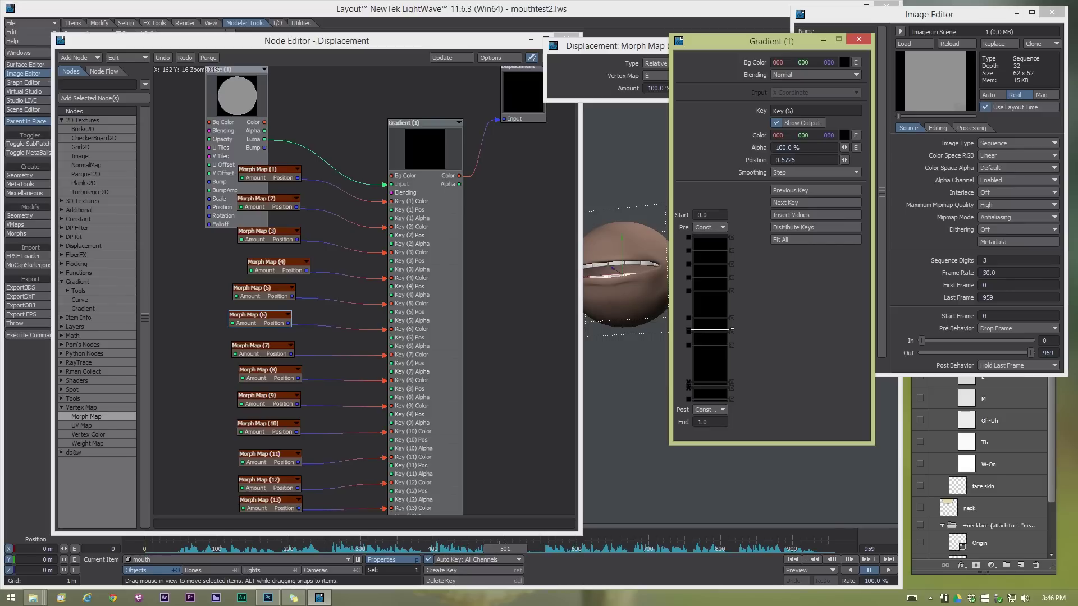
{"action": "left_click", "coordinate": [688, 329]}
Move Gradient (2) next to Gradient (1) and wire its Color into the Displacement input.
{"action": "left_click_drag", "start_coordinate": [636, 44], "coordinate": [656, 91]}
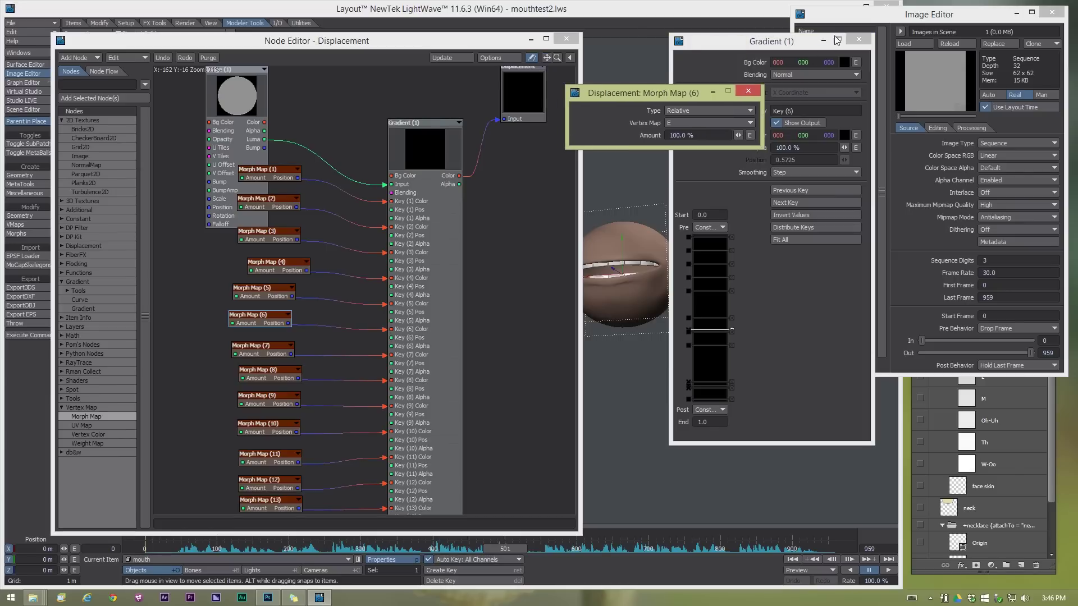
{"action": "left_click_drag", "start_coordinate": [546, 57], "coordinate": [499, 93]}
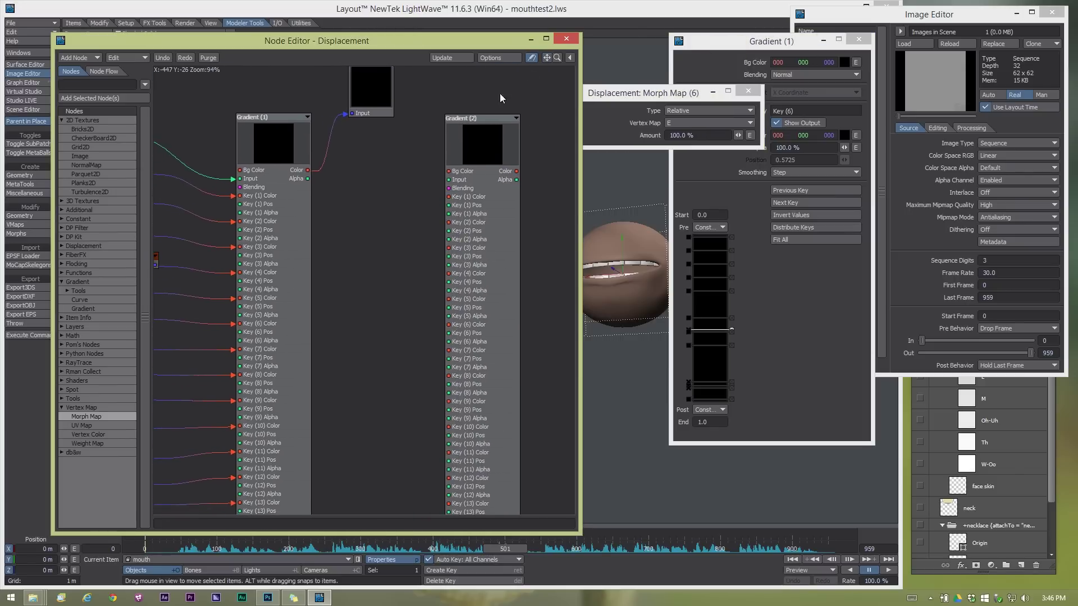
{"action": "left_click_drag", "start_coordinate": [469, 128], "coordinate": [425, 153]}
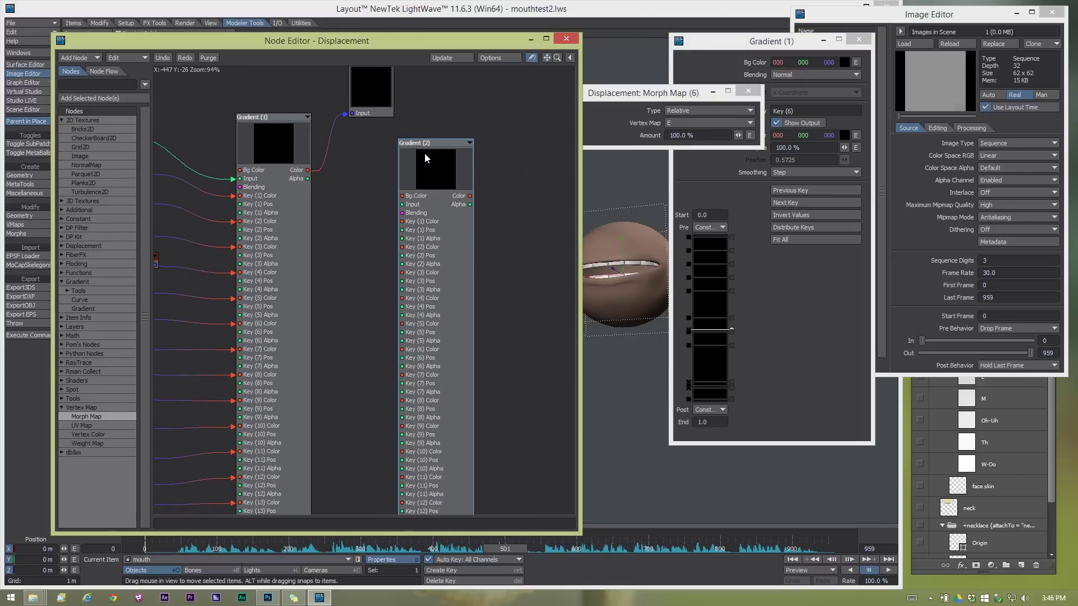
{"action": "double_click", "coordinate": [457, 178]}
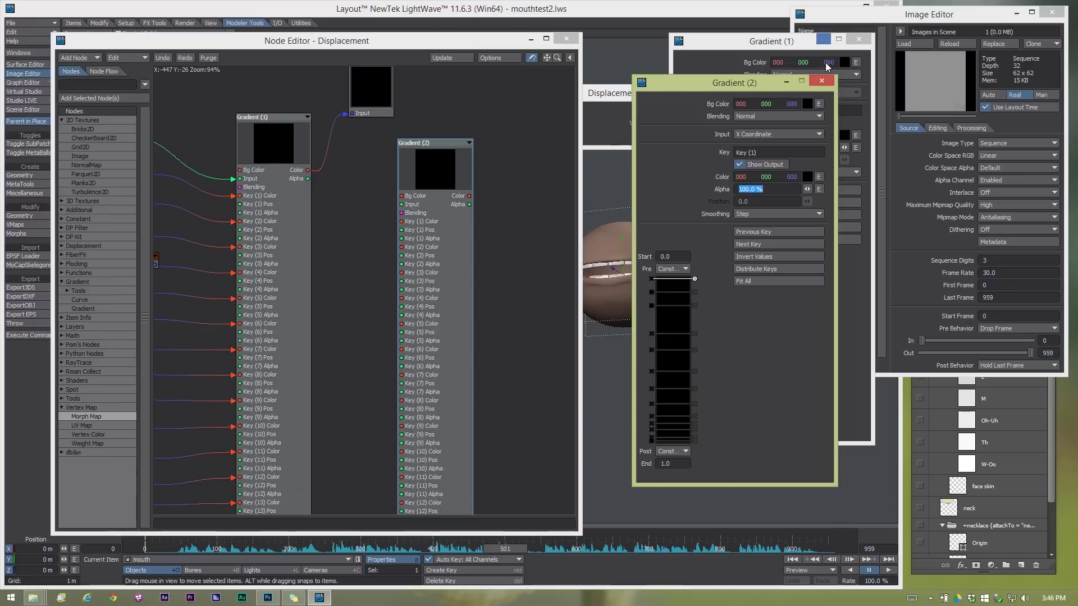
{"action": "left_click", "coordinate": [820, 82]}
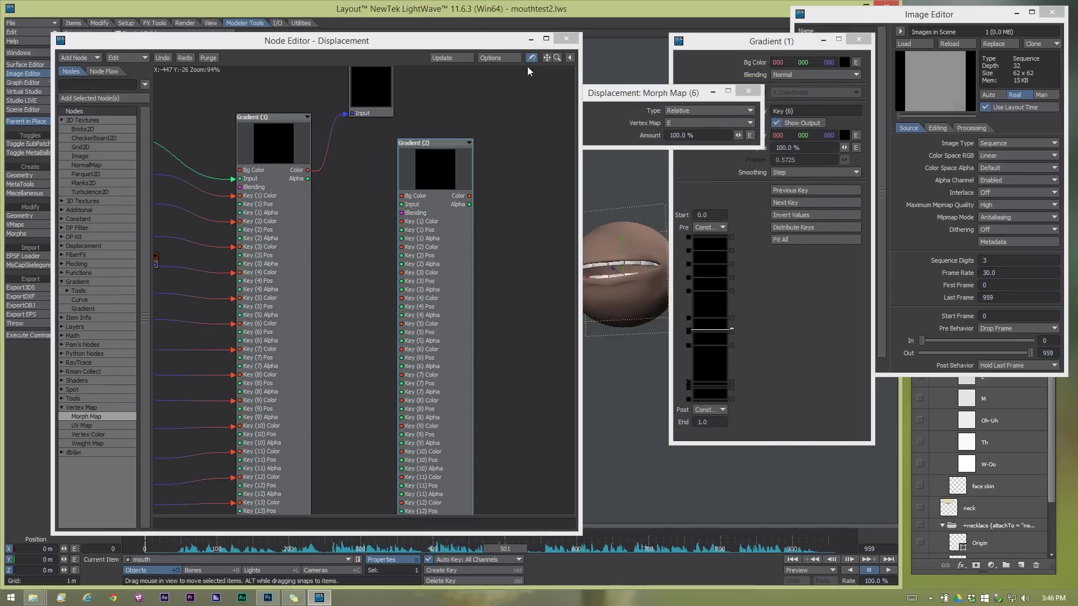
{"action": "left_click_drag", "start_coordinate": [546, 57], "coordinate": [611, 68]}
{"action": "left_click_drag", "start_coordinate": [474, 181], "coordinate": [412, 123]}
{"action": "left_click_drag", "start_coordinate": [546, 57], "coordinate": [481, 134]}
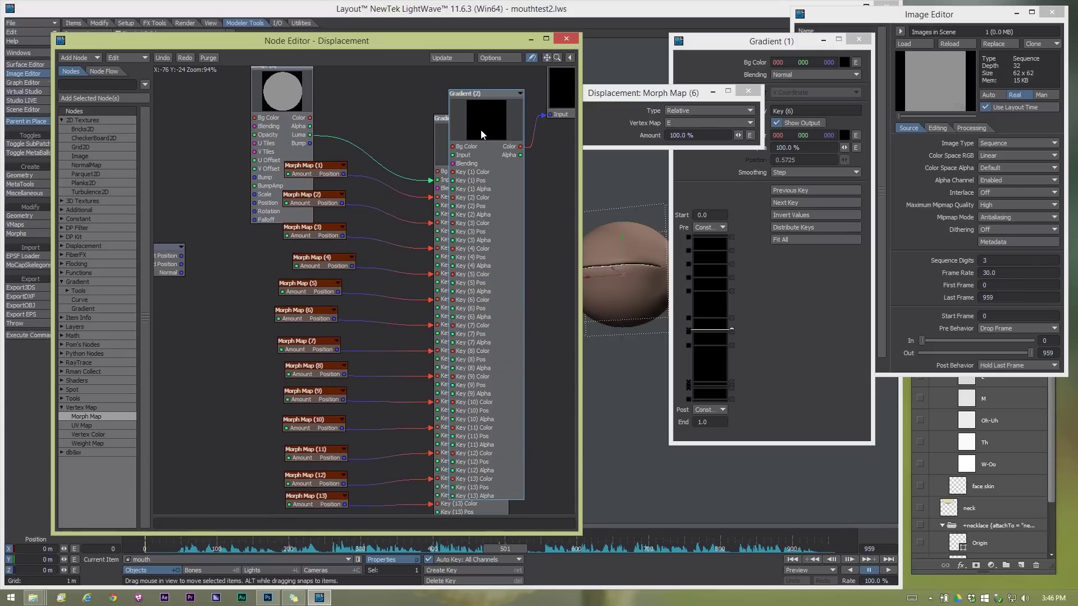
Close the Node Editor and revert the scene to its last saved version.
{"action": "left_click", "coordinate": [568, 38]}
{"action": "left_click", "coordinate": [32, 21]}
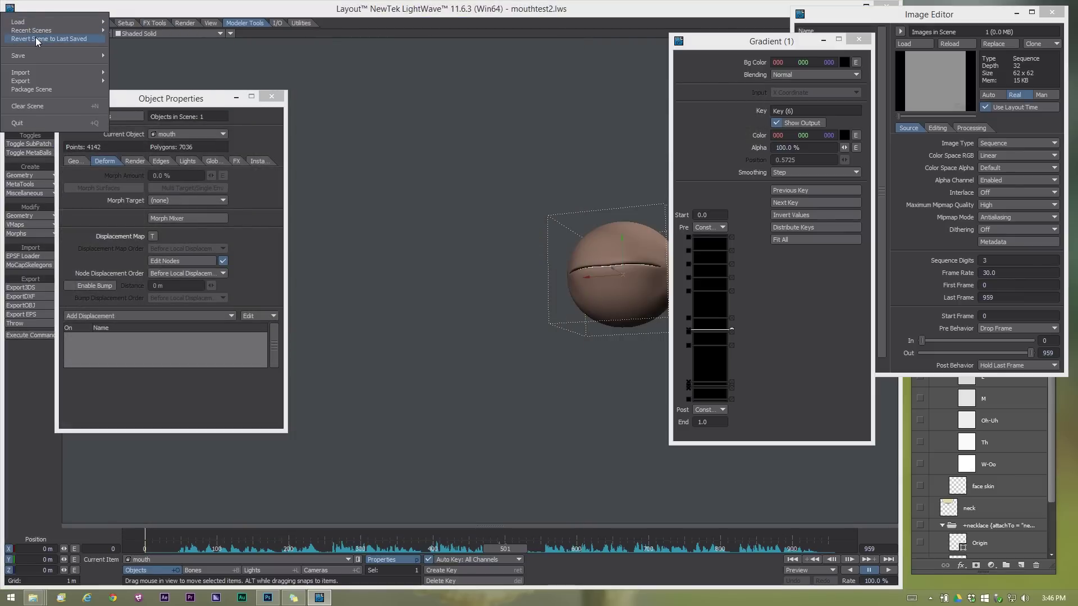
{"action": "left_click", "coordinate": [35, 37]}
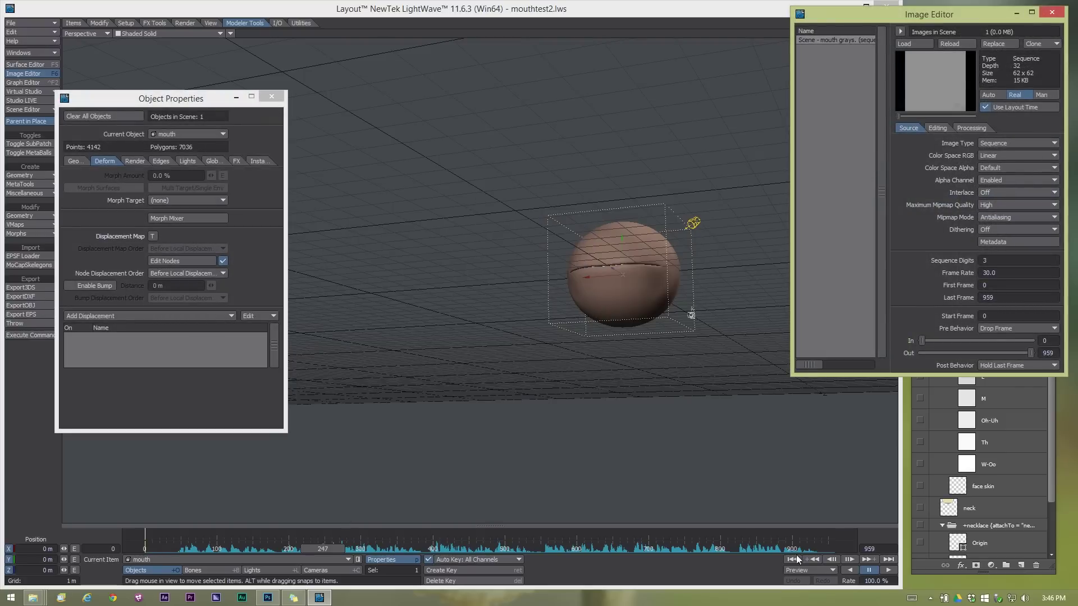
Play the animation with the viewport grid set to Off, then stop playback.
{"action": "left_click", "coordinate": [889, 570]}
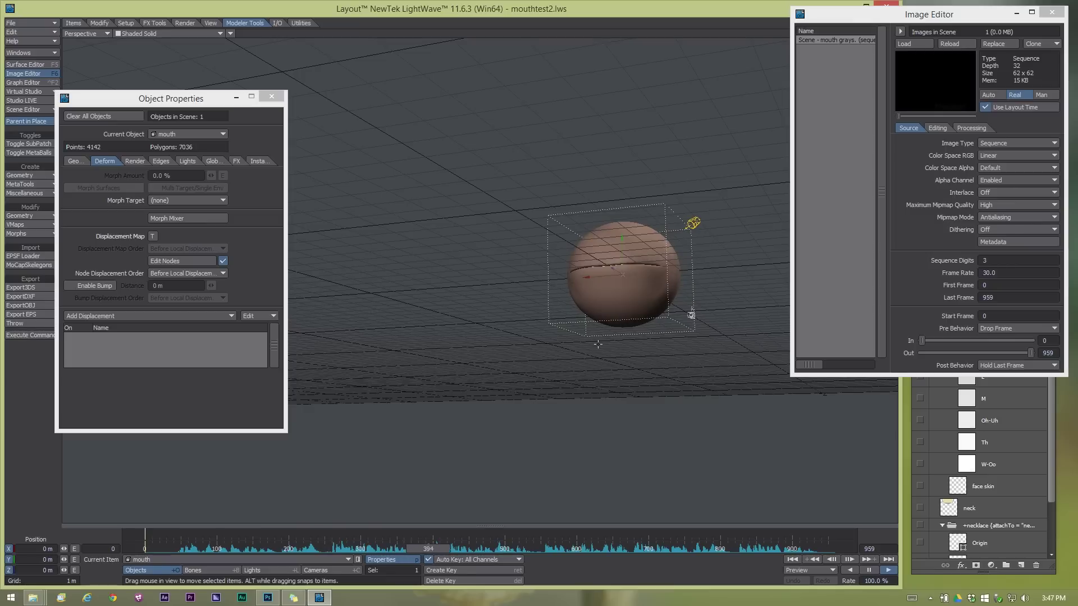
{"action": "key", "text": "d"}
{"action": "left_click", "coordinate": [845, 275]}
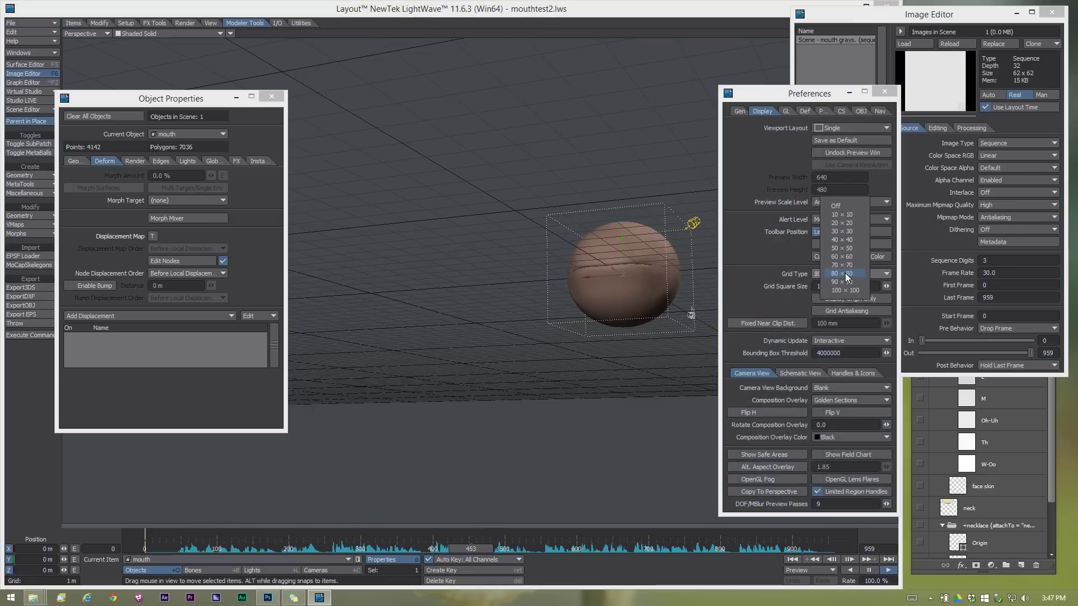
{"action": "left_click", "coordinate": [860, 204]}
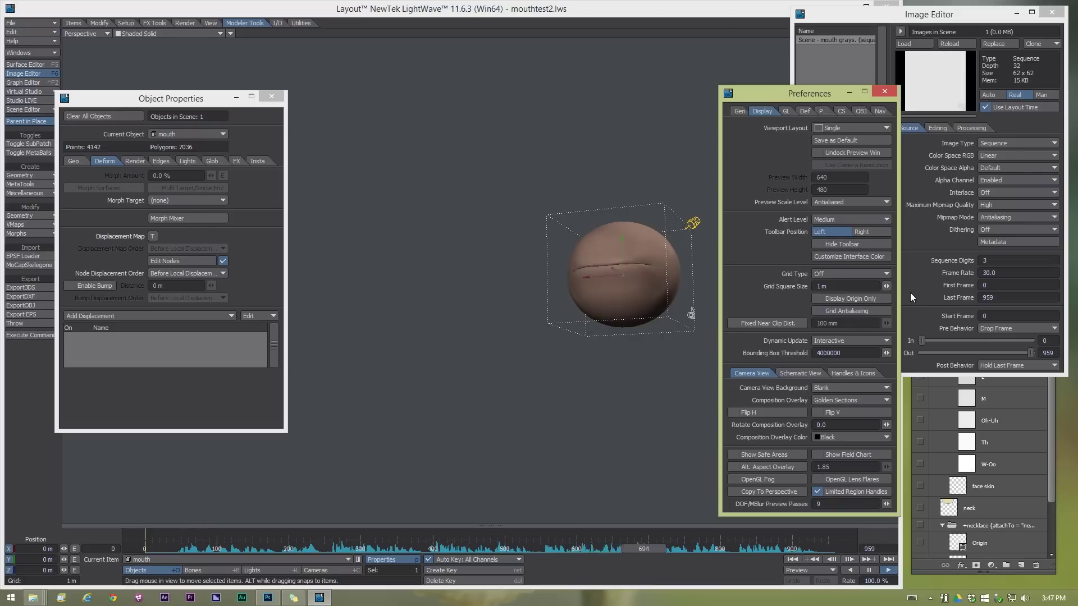
{"action": "left_click", "coordinate": [873, 570]}
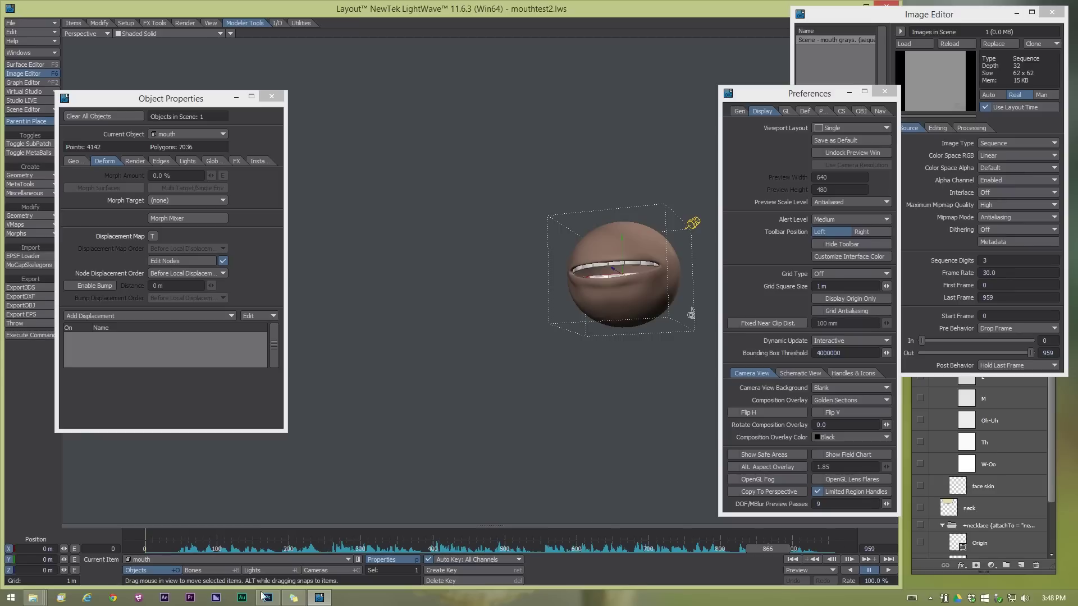
Launch Google Chrome and load the liberty3d.com website.
{"action": "left_click", "coordinate": [113, 598]}
{"action": "left_click", "coordinate": [308, 87]}
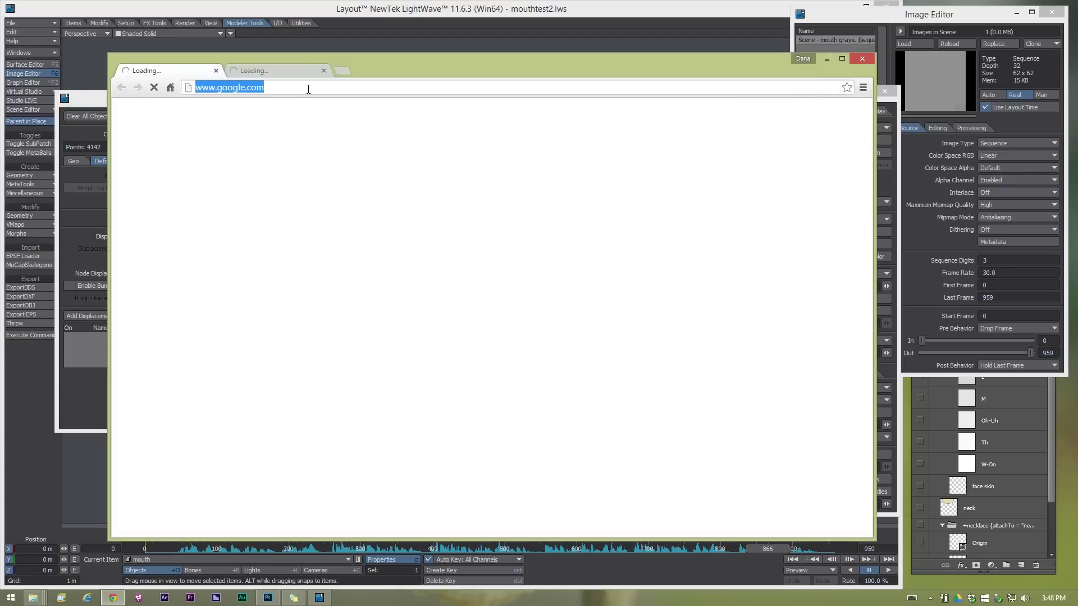
{"action": "type", "text": "liberty"}
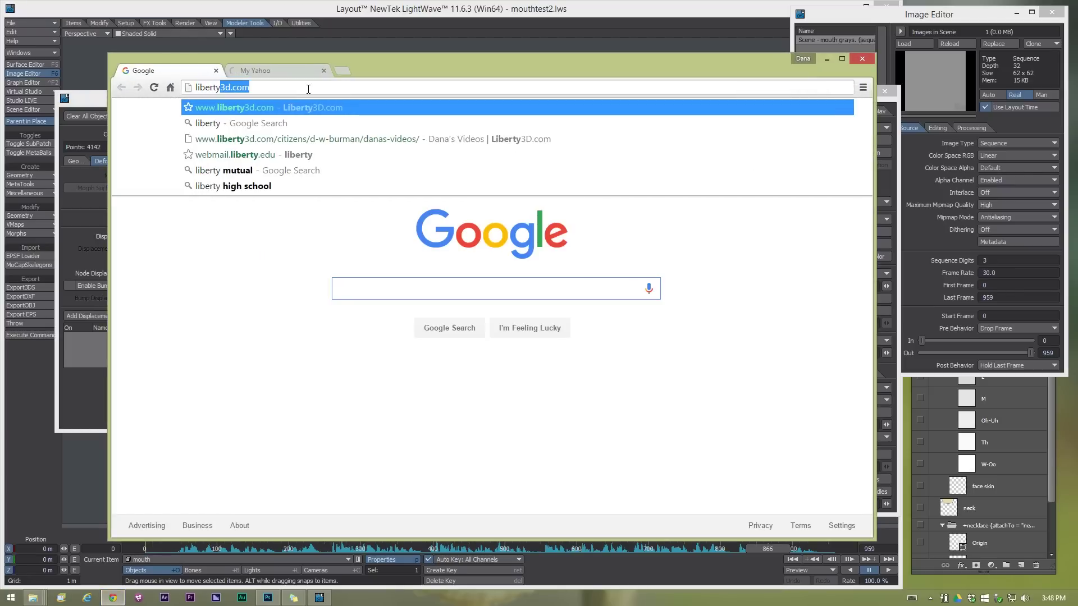
{"action": "key", "text": "Return"}
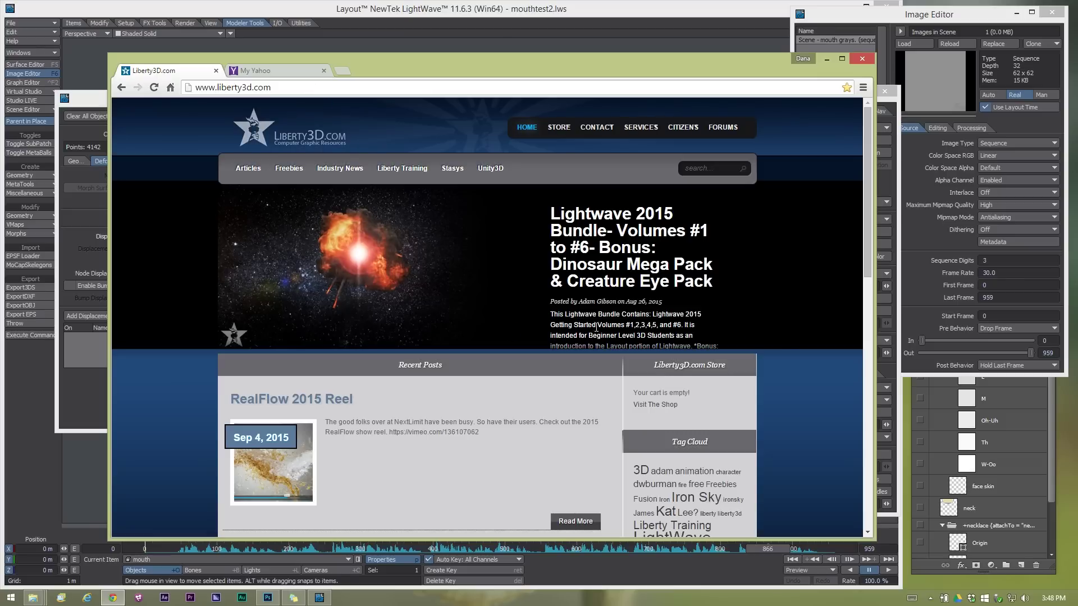
{"action": "left_click_drag", "start_coordinate": [867, 240], "coordinate": [878, 318]}
{"action": "scroll", "coordinate": [830, 282], "scroll_direction": "up", "scroll_amount": 4}
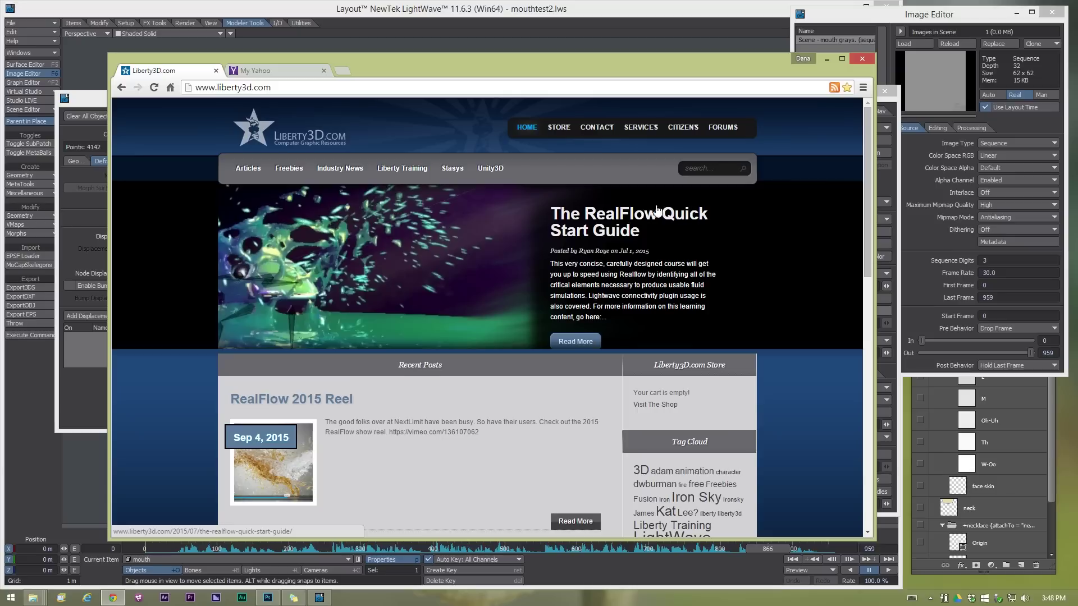
Go to the tutorial author's videos page under CITIZENS, listing Pixel Displays and Mechanical Displays 2.
{"action": "mouse_move", "coordinate": [682, 129]}
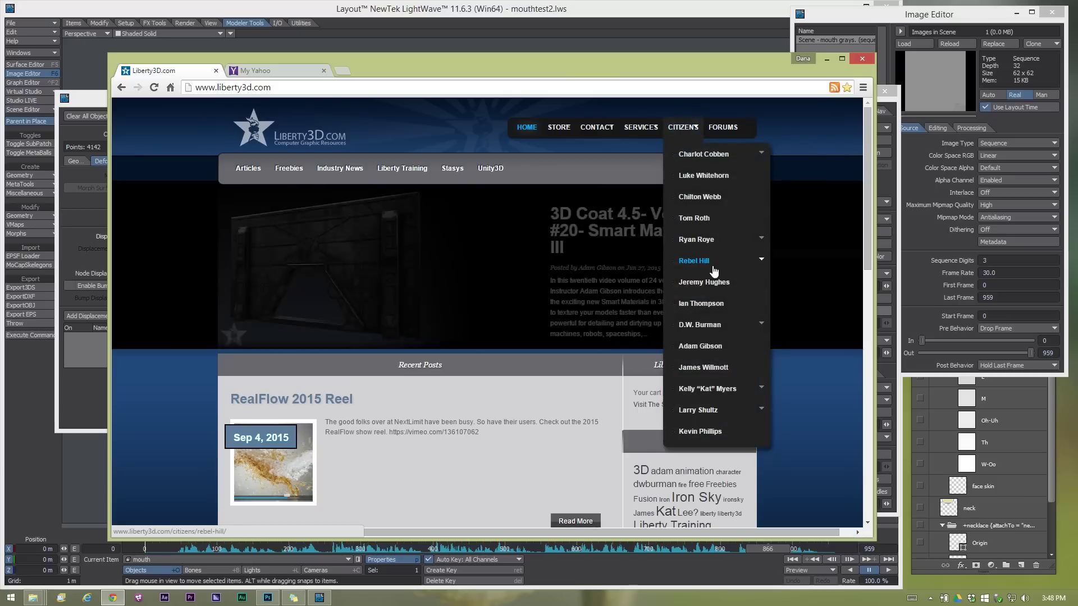
{"action": "mouse_move", "coordinate": [696, 330]}
{"action": "left_click", "coordinate": [808, 330]}
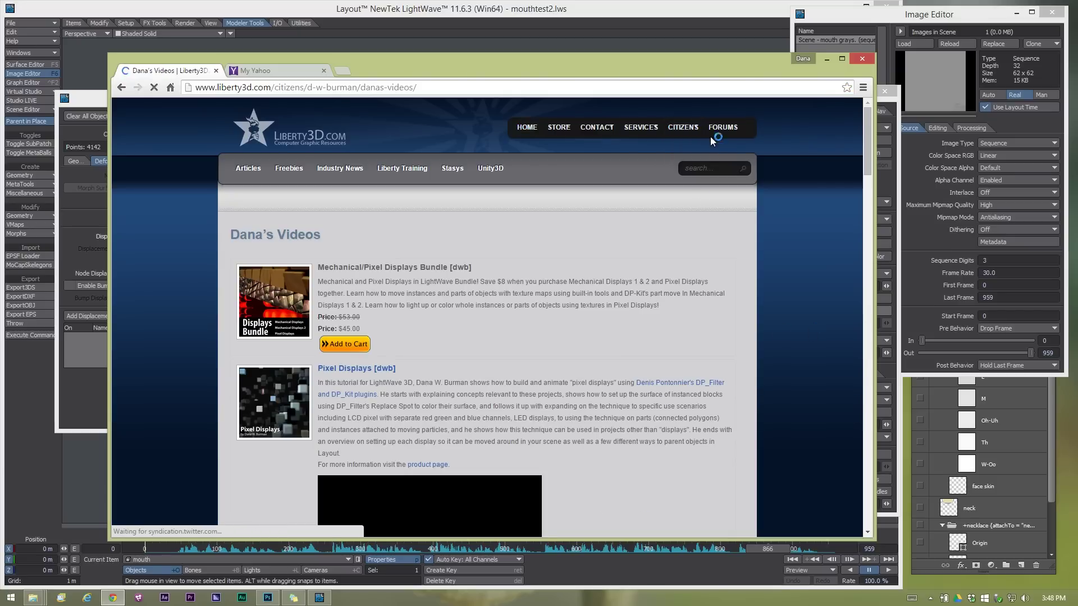
{"action": "scroll", "coordinate": [562, 385], "scroll_direction": "down", "scroll_amount": 10}
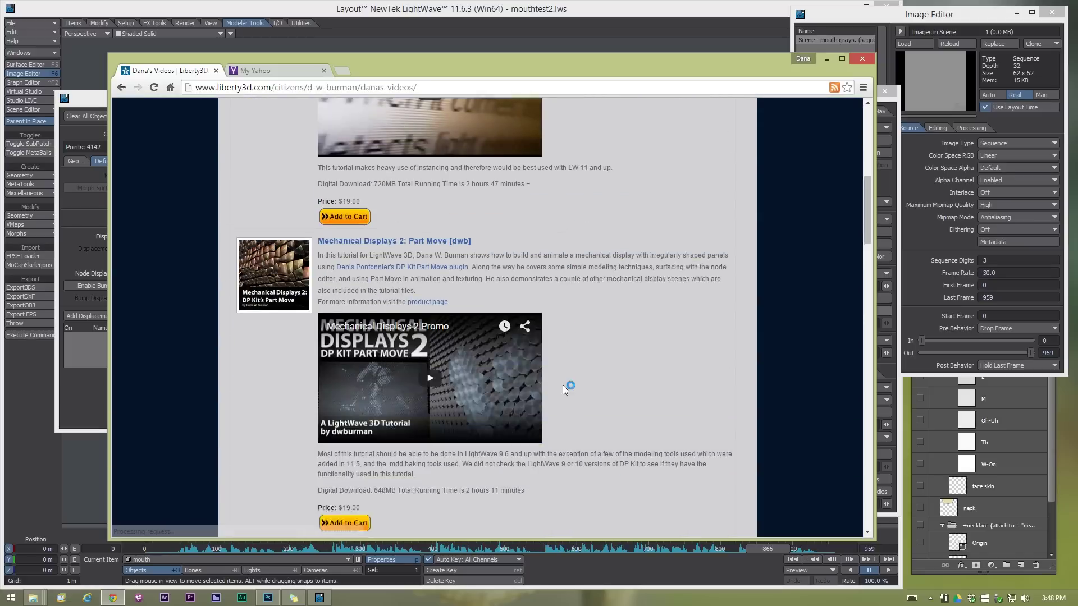
{"action": "scroll", "coordinate": [565, 383], "scroll_direction": "down", "scroll_amount": 3}
{"action": "scroll", "coordinate": [644, 368], "scroll_direction": "up", "scroll_amount": 12}
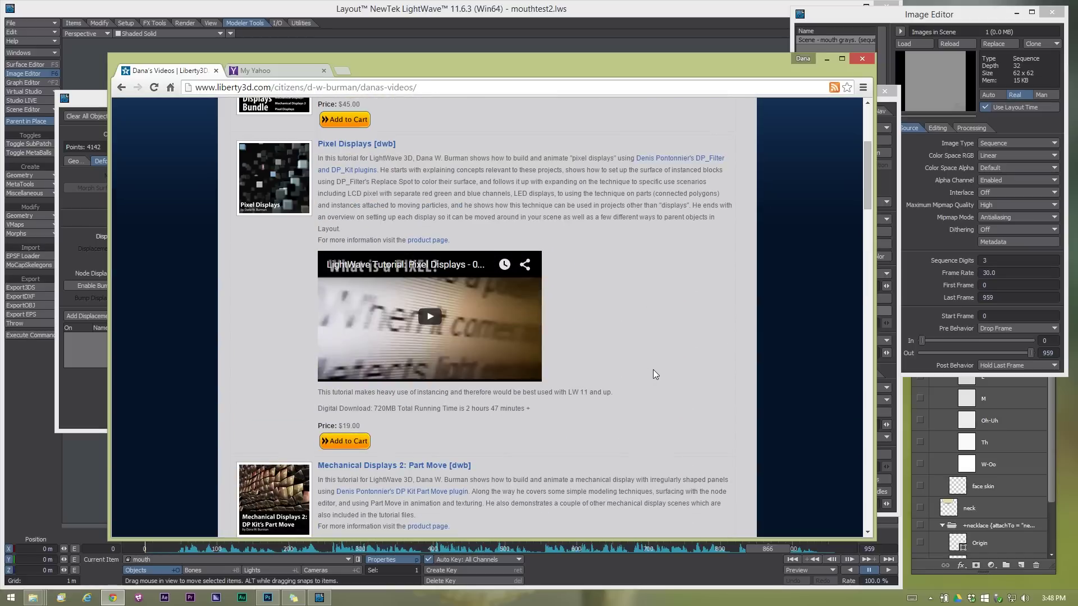